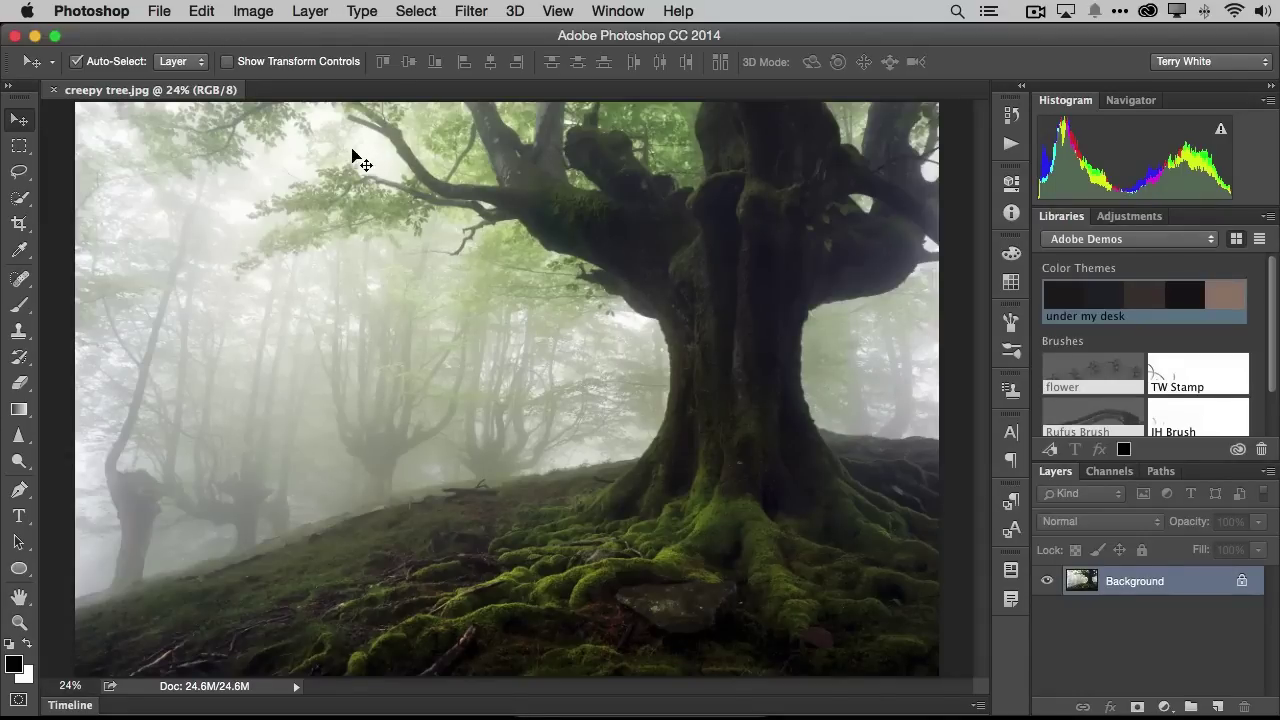
Step: Open creepy tree.jpg from the File menu as the base image
{"action": "left_click", "coordinate": [160, 12]}
Step: Open pumpkin.jpg and quick-select its upper-left white background with a 125 brush
{"action": "mouse_move", "coordinate": [186, 112]}
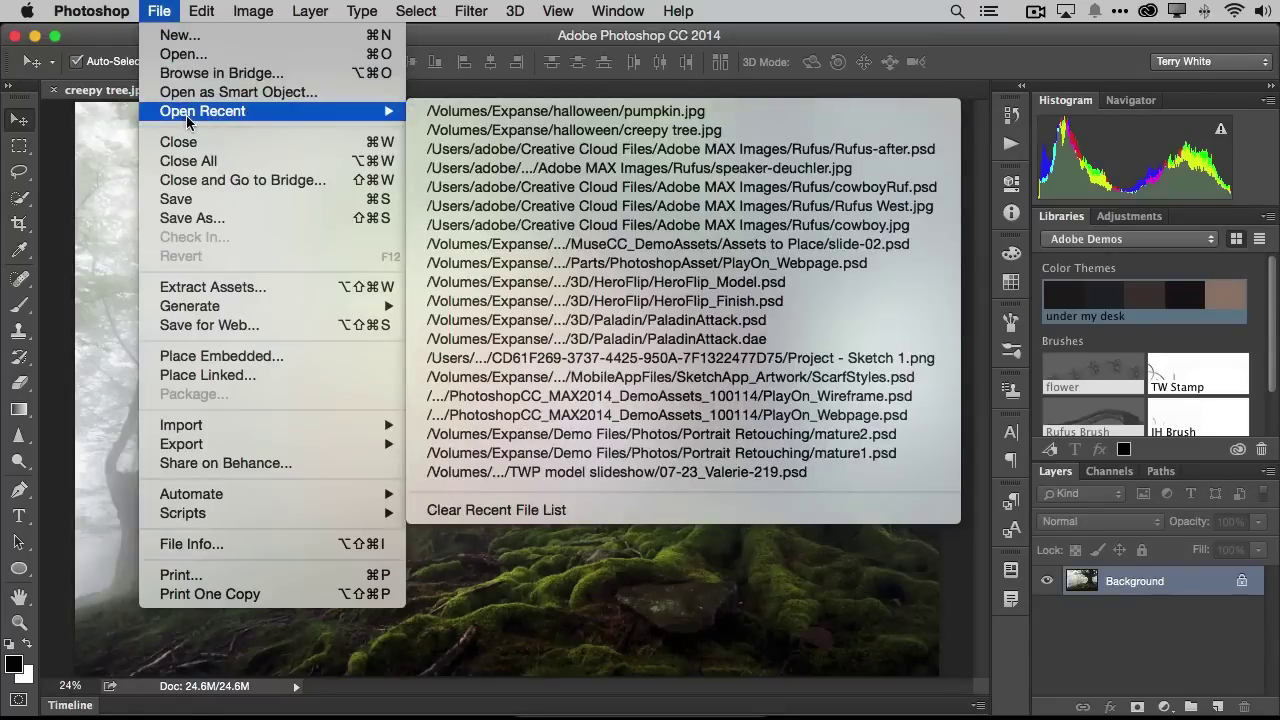
{"action": "left_click", "coordinate": [522, 111]}
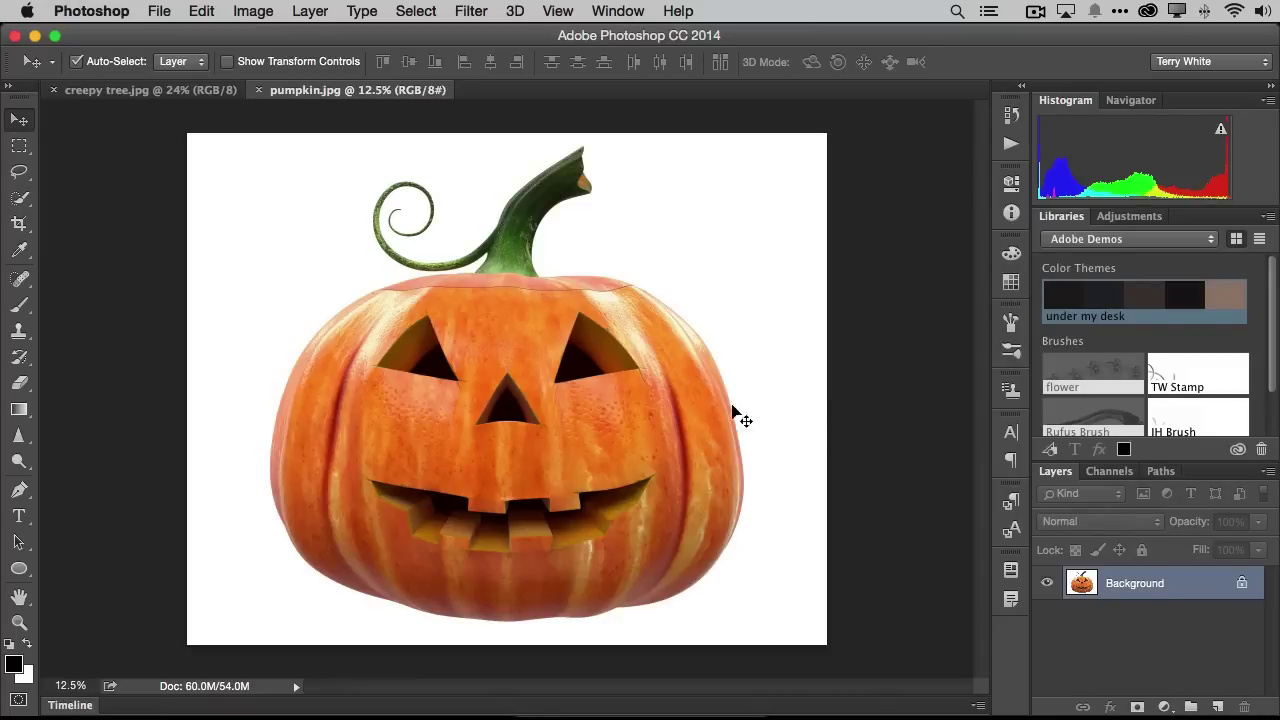
{"action": "left_click", "coordinate": [22, 203]}
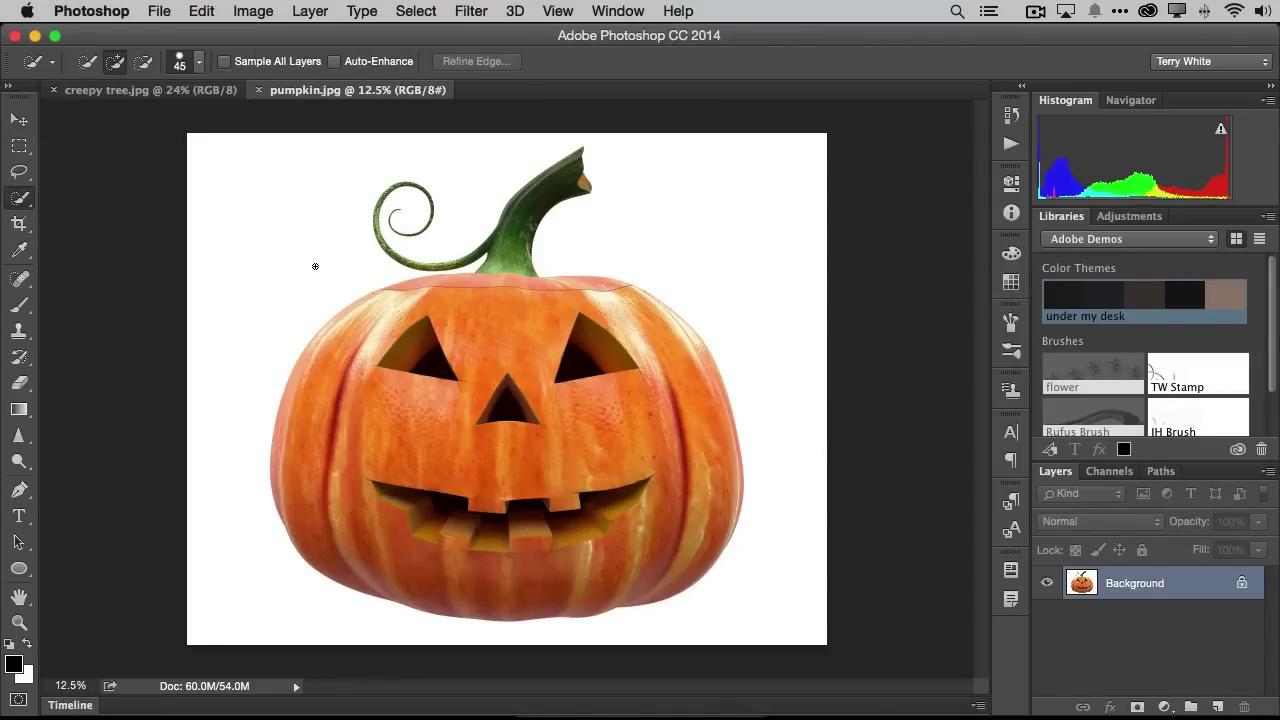
{"action": "key", "text": "bracketright"}
{"action": "key", "text": "bracketright"}
{"action": "key", "text": "bracketright"}
{"action": "key", "text": "bracketright"}
{"action": "key", "text": "bracketright"}
{"action": "key", "text": "bracketright"}
{"action": "key", "text": "bracketright"}
{"action": "mouse_move", "coordinate": [301, 200]}
{"action": "left_mouse_down"}
{"action": "mouse_move", "coordinate": [258, 271]}
{"action": "mouse_move", "coordinate": [283, 266]}
{"action": "left_mouse_up"}
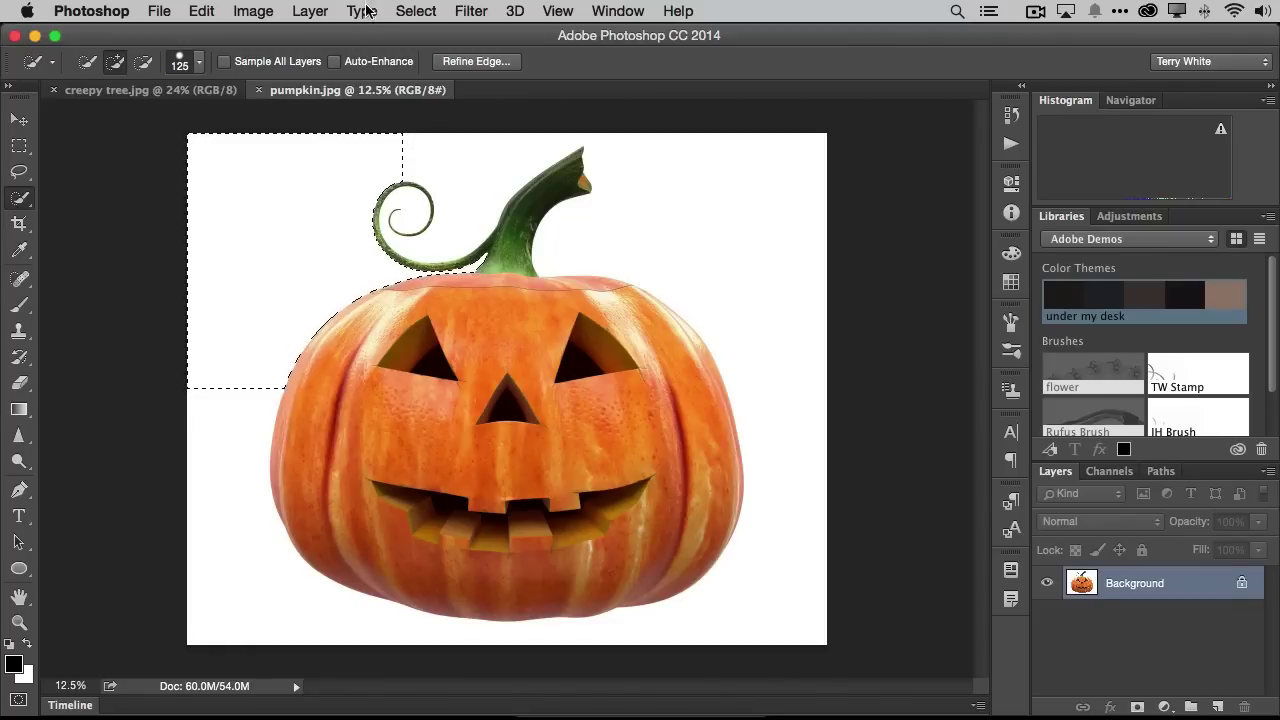
Step: Grow the selection over all the white background, then inverse it onto the pumpkin
{"action": "left_click", "coordinate": [421, 12]}
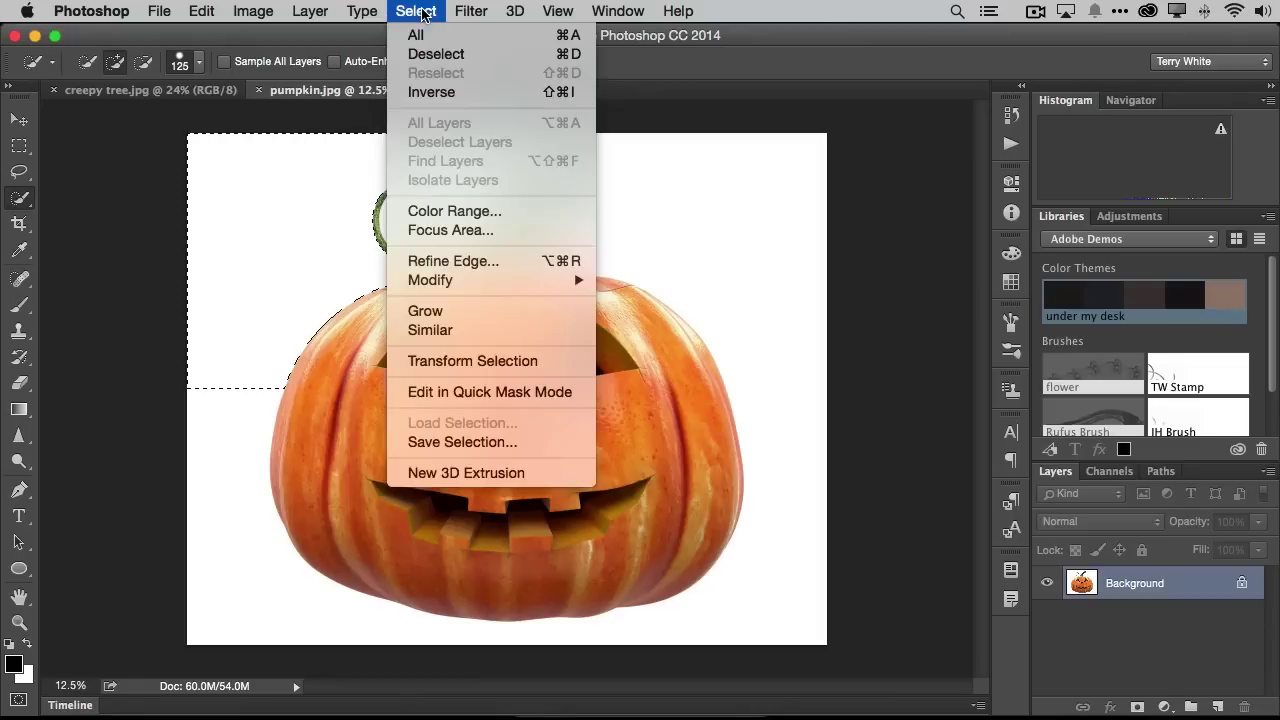
{"action": "left_click", "coordinate": [482, 311]}
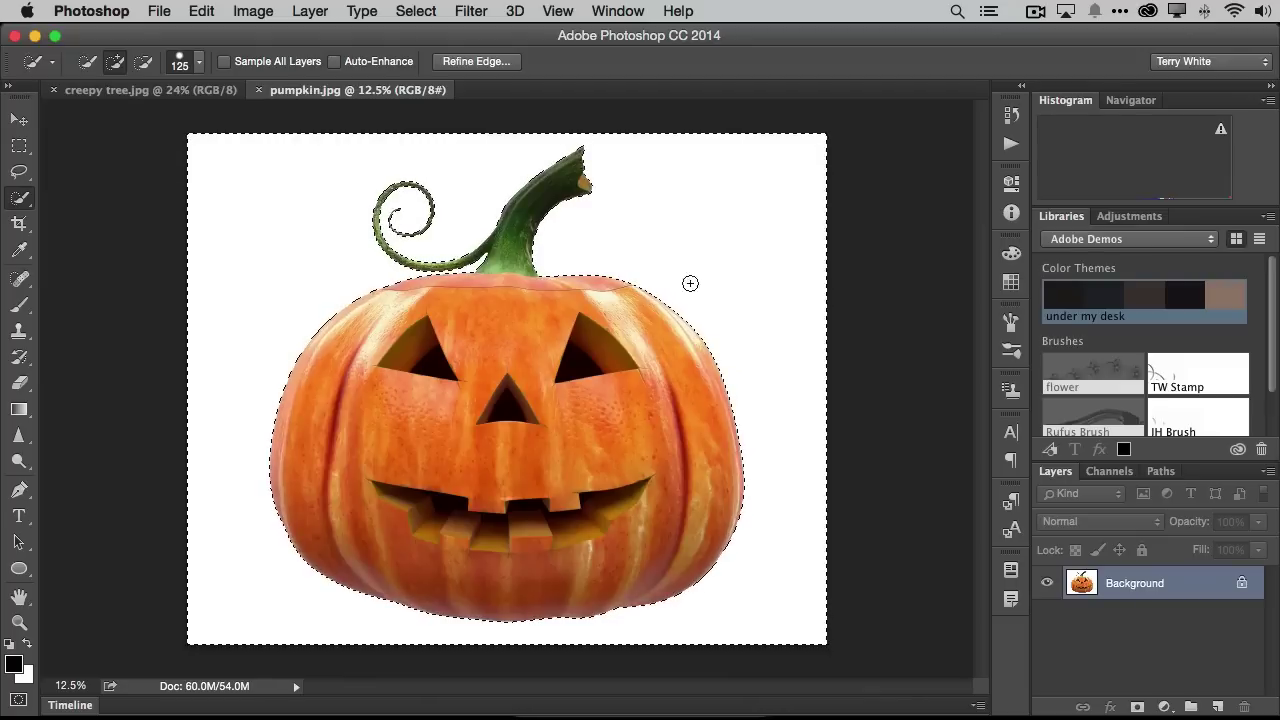
{"action": "left_click", "coordinate": [415, 12]}
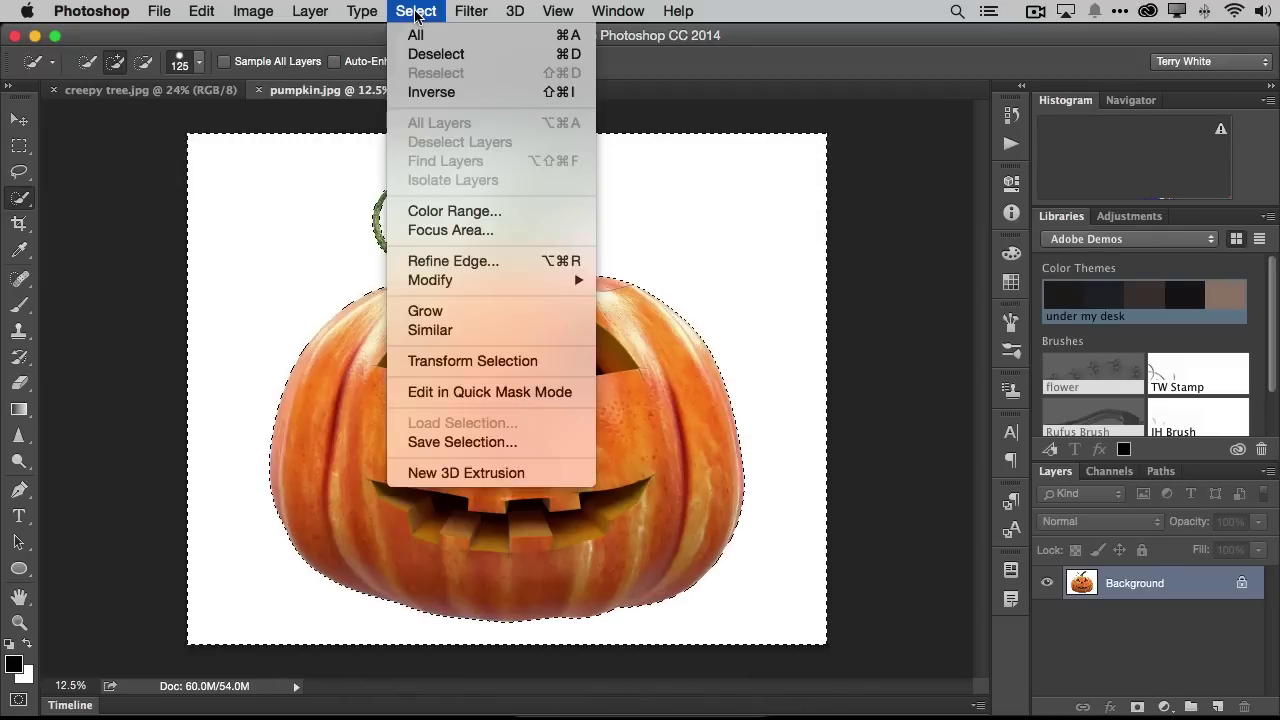
{"action": "left_click", "coordinate": [421, 90]}
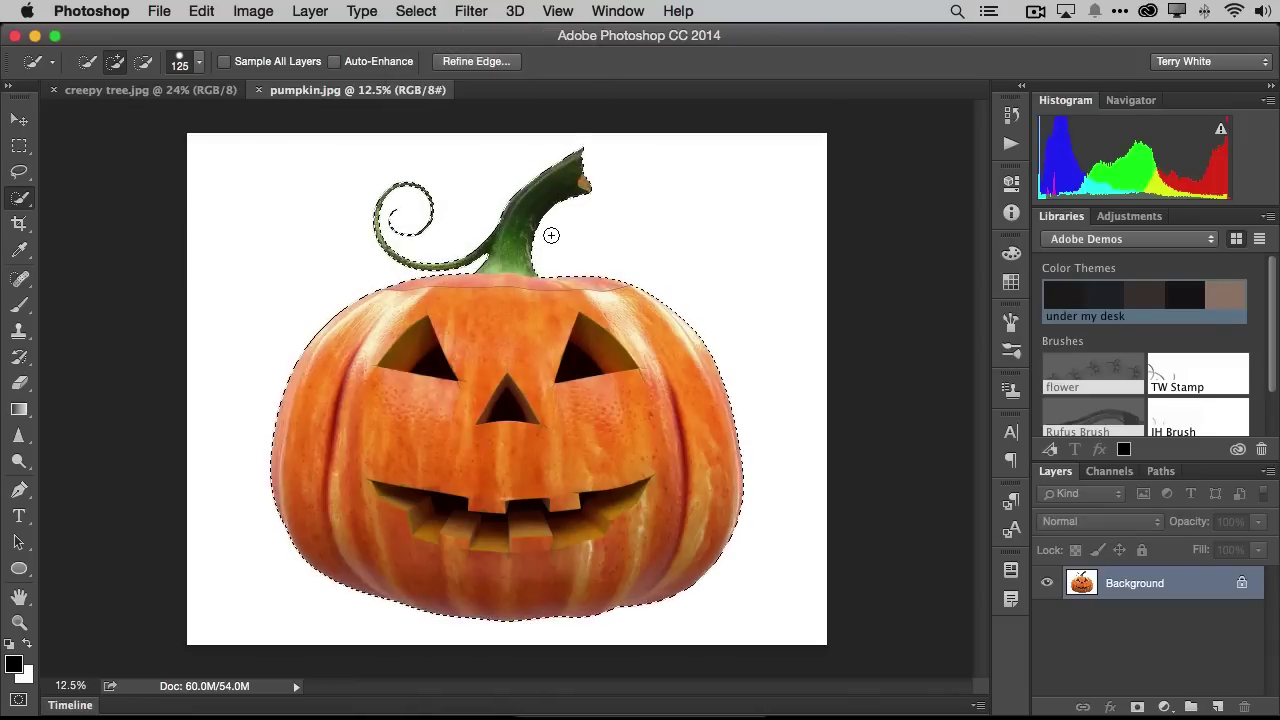
Step: Drag the selected pumpkin with the Move tool into creepy tree.jpg as Layer 1
{"action": "left_click", "coordinate": [19, 119]}
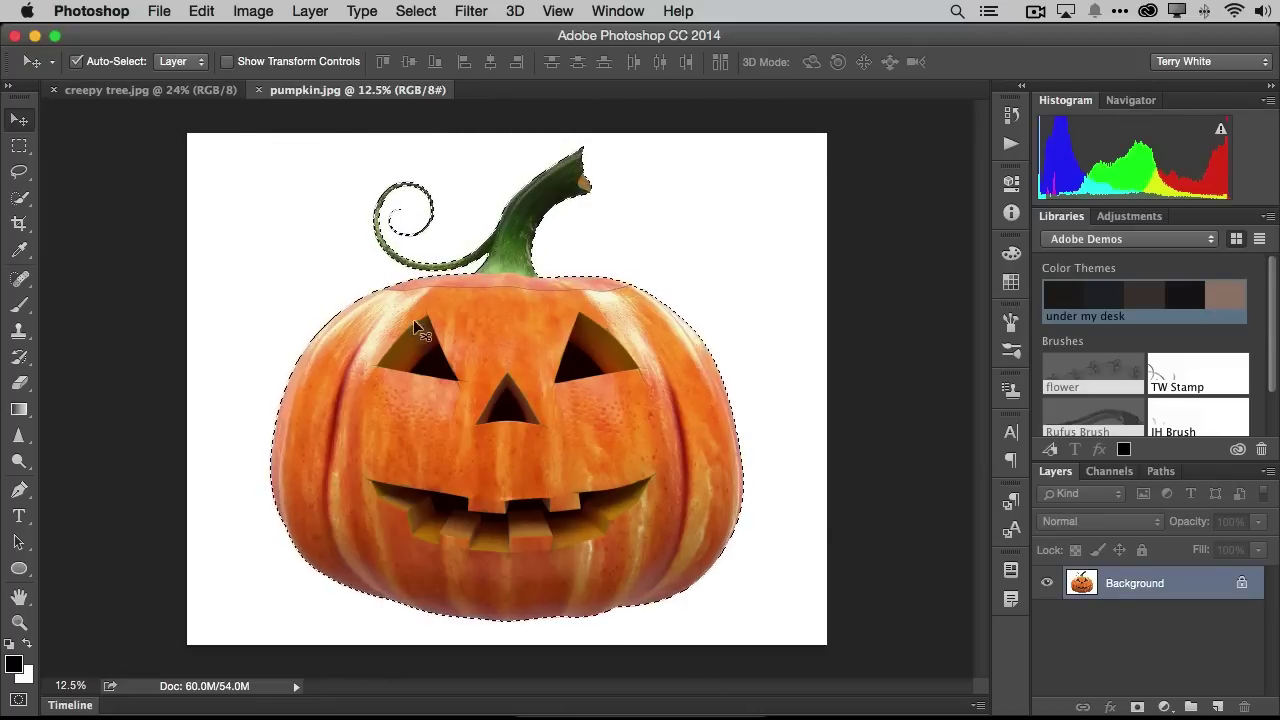
{"action": "left_click_drag", "start_coordinate": [503, 360], "coordinate": [195, 95]}
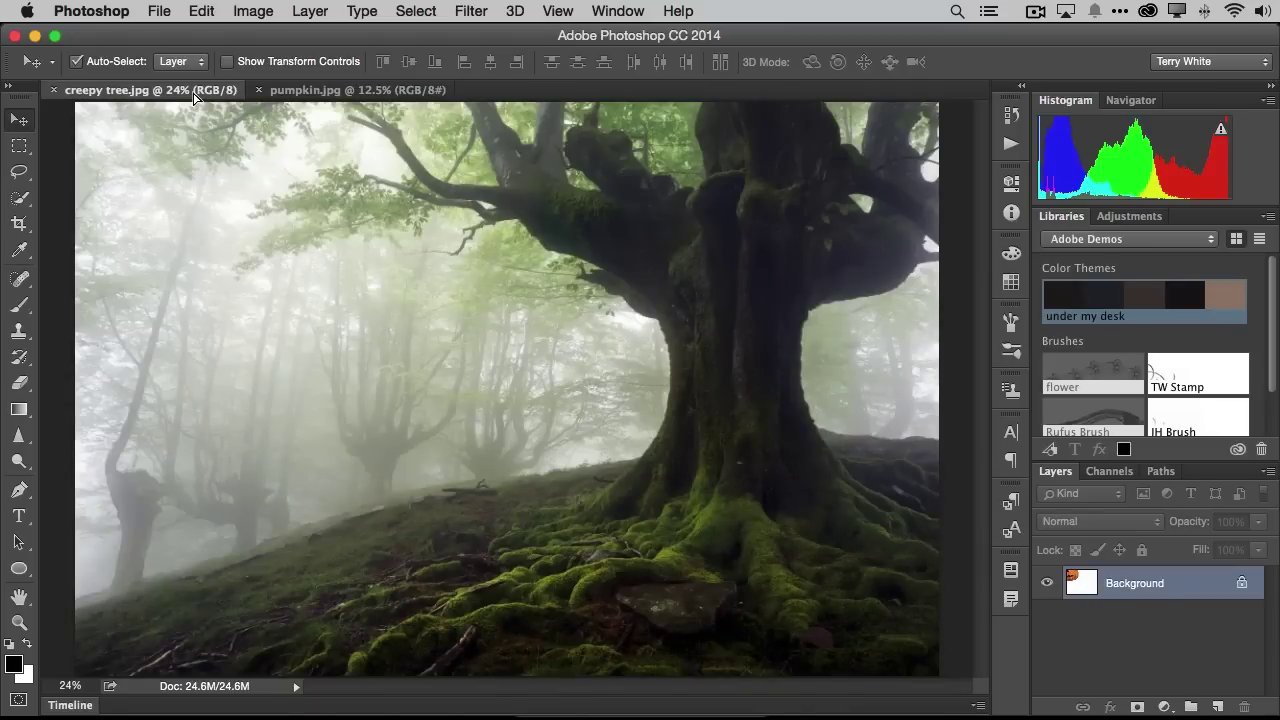
{"action": "left_click_drag", "start_coordinate": [195, 95], "coordinate": [471, 425]}
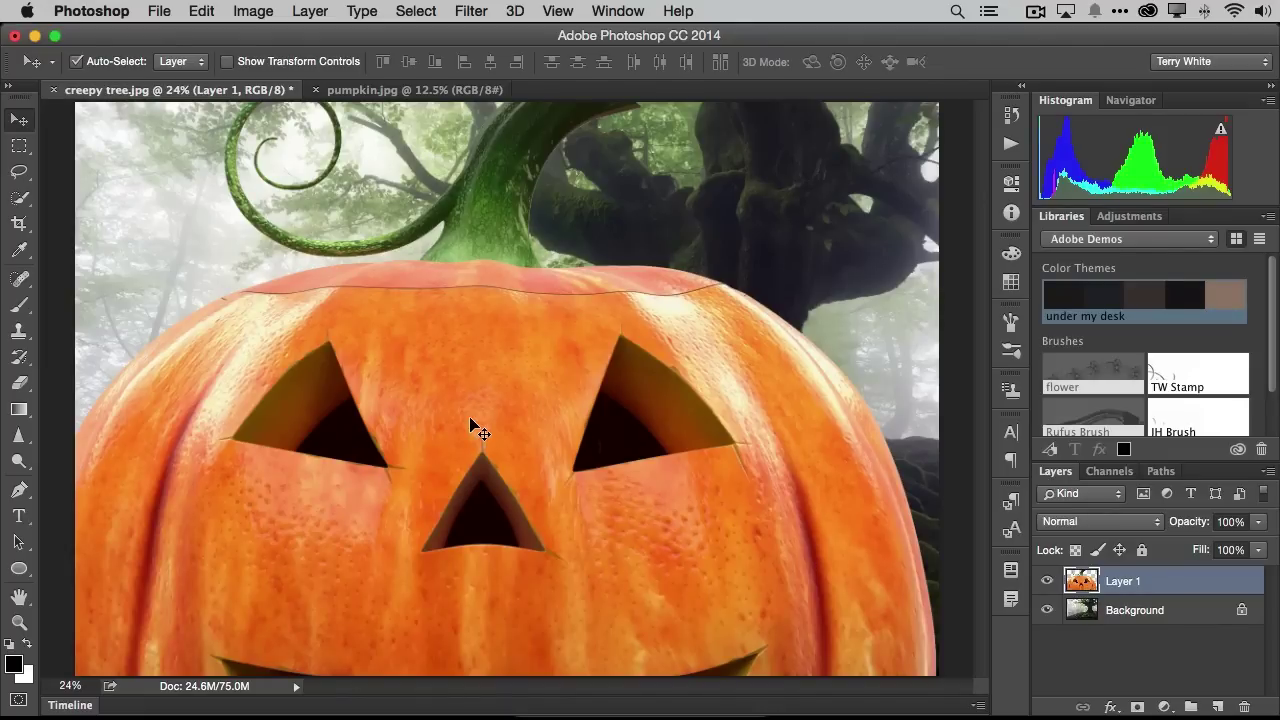
{"action": "left_click", "coordinate": [475, 428]}
Step: Free-transform the pumpkin, moving it down-left and shrinking it to about two-thirds
{"action": "key", "text": "super+t"}
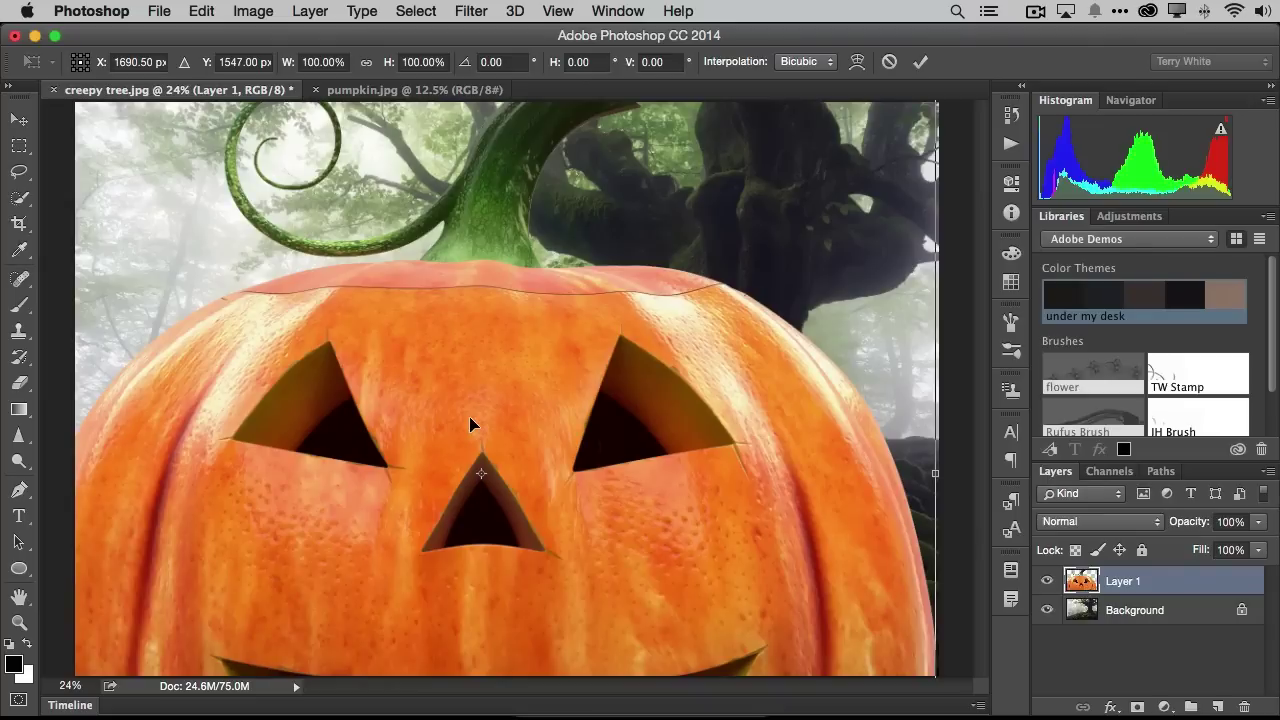
{"action": "left_click_drag", "start_coordinate": [613, 347], "coordinate": [599, 399]}
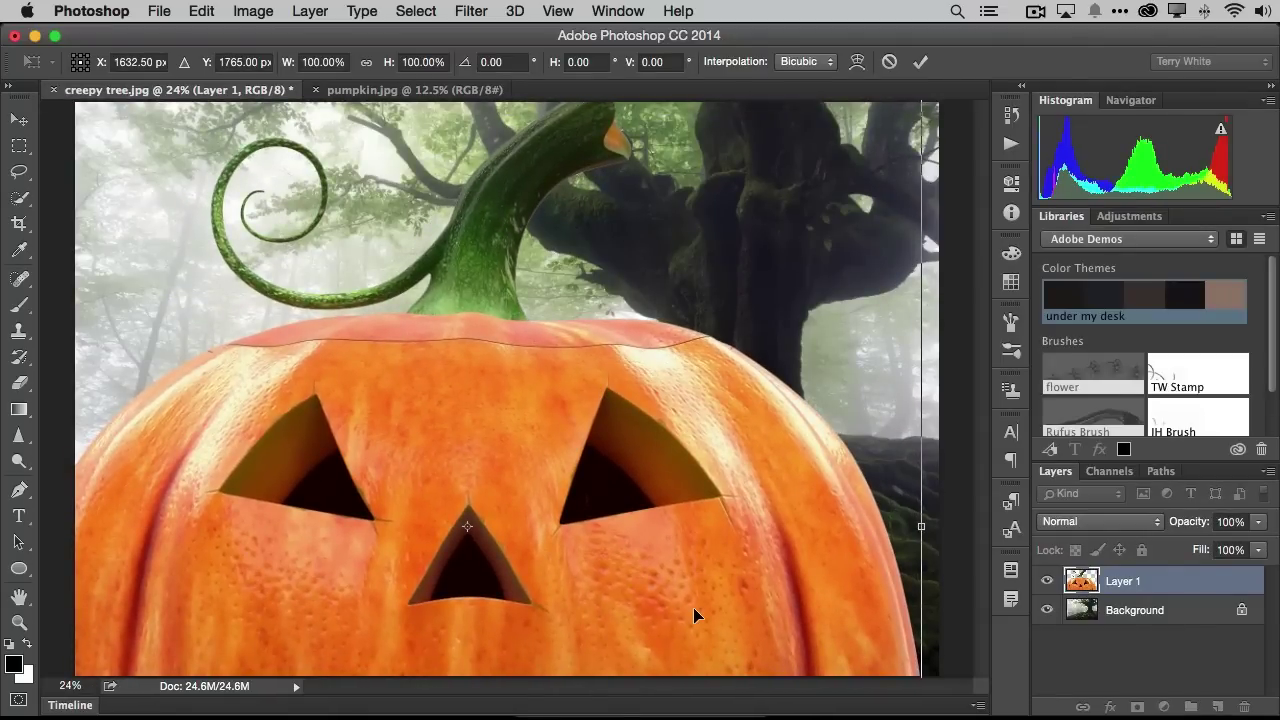
{"action": "key", "text": "ctrl+0"}
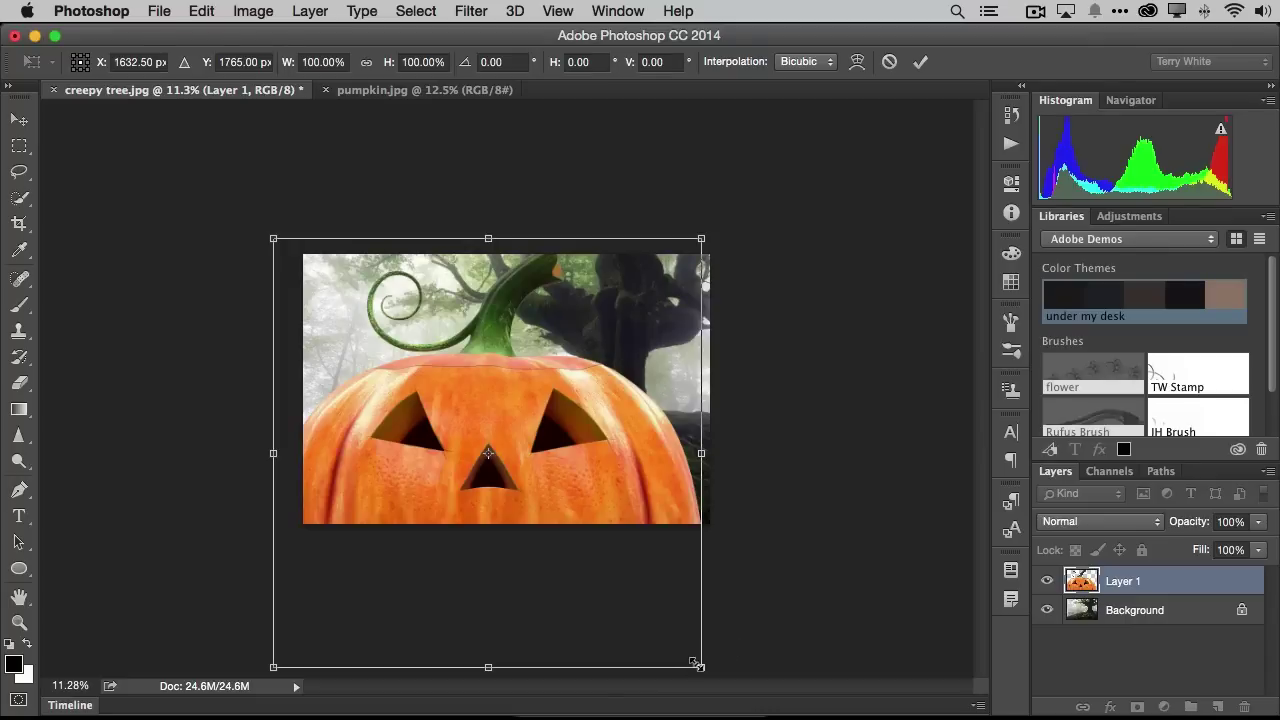
{"action": "left_click_drag", "start_coordinate": [703, 667], "coordinate": [566, 529]}
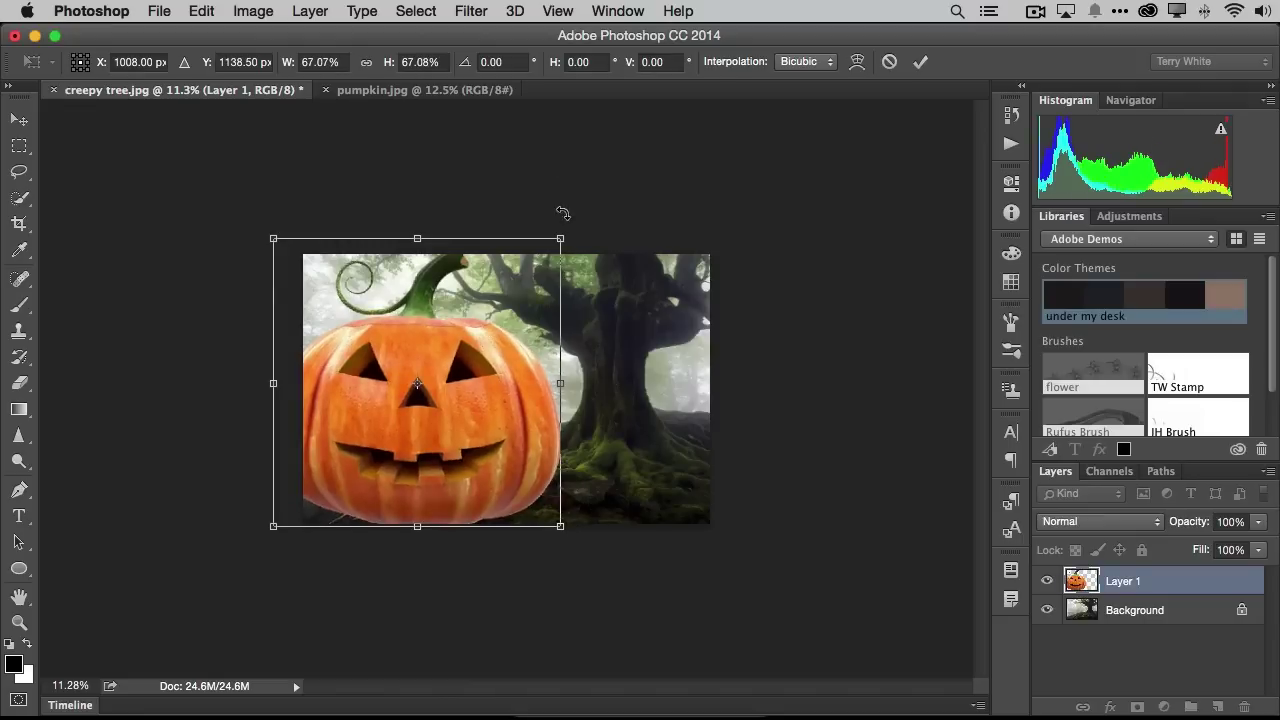
{"action": "left_click_drag", "start_coordinate": [563, 239], "coordinate": [463, 328]}
Step: Scale the pumpkin to about 42%, place it lower-left, and commit the transform
{"action": "left_click_drag", "start_coordinate": [420, 444], "coordinate": [450, 444]}
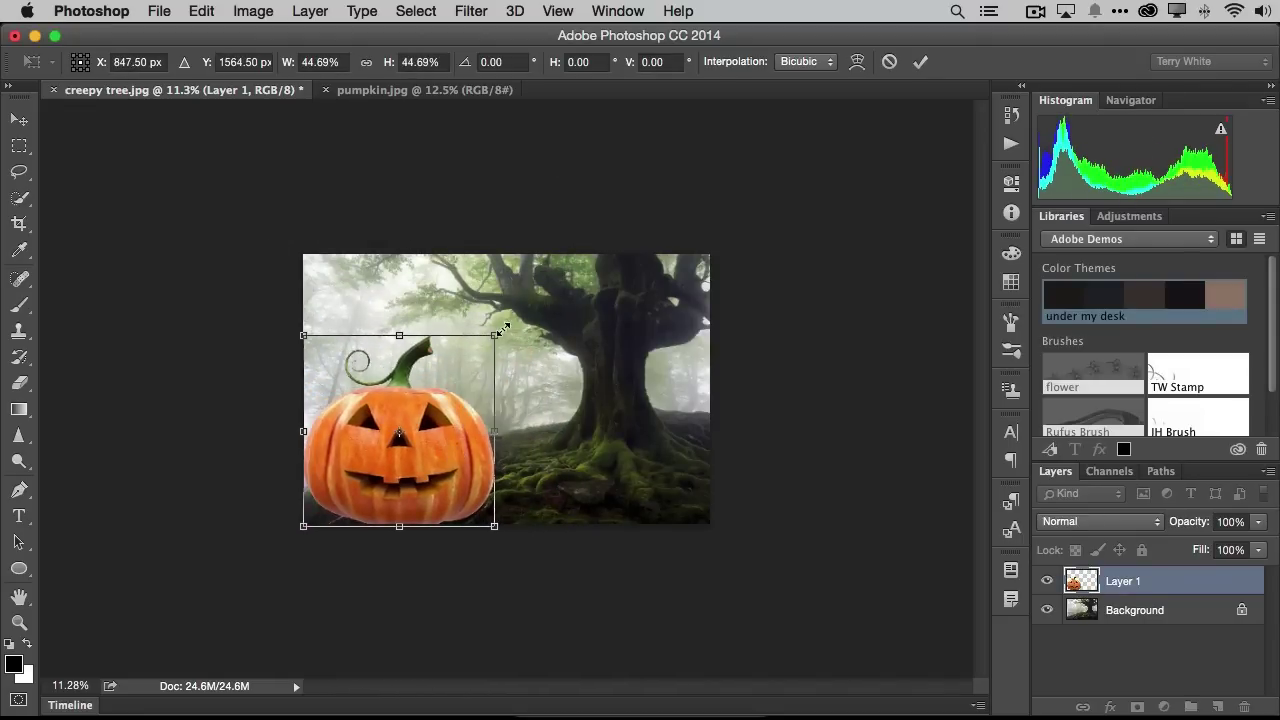
{"action": "mouse_move", "coordinate": [500, 330]}
{"action": "left_mouse_down"}
{"action": "mouse_move", "coordinate": [487, 344]}
{"action": "mouse_move", "coordinate": [497, 328]}
{"action": "left_mouse_up"}
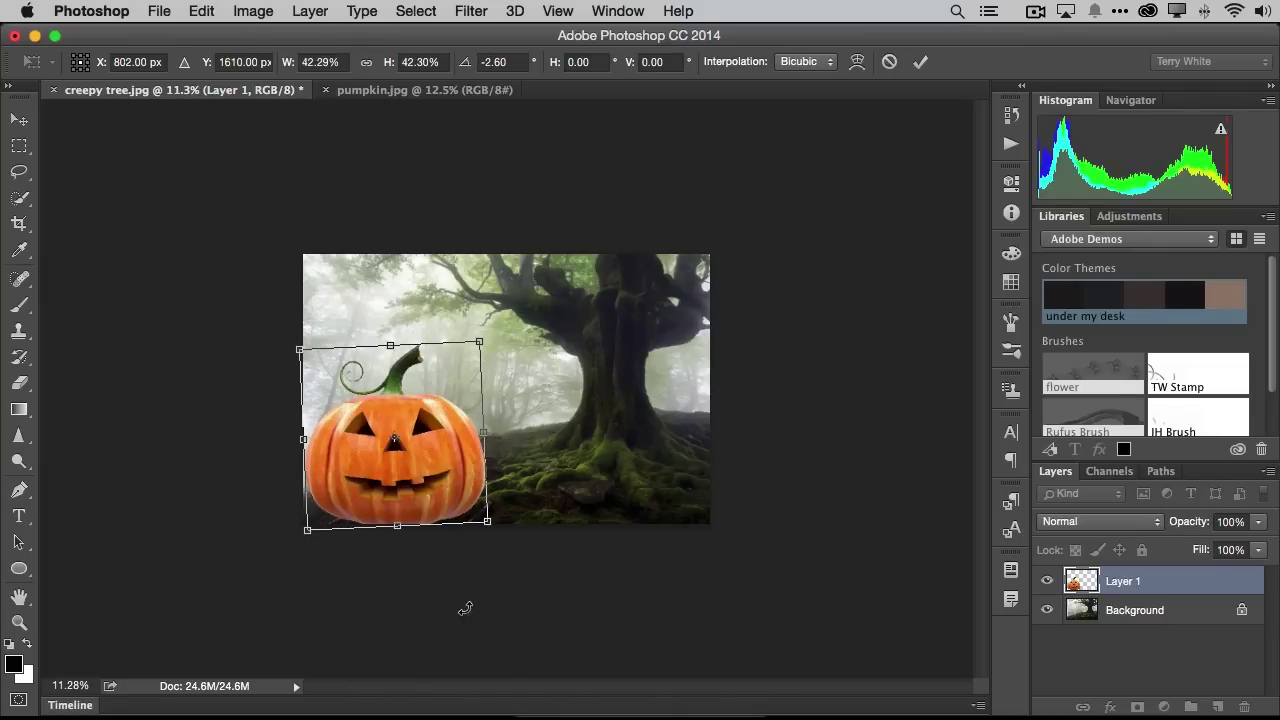
{"action": "left_click_drag", "start_coordinate": [432, 459], "coordinate": [431, 463]}
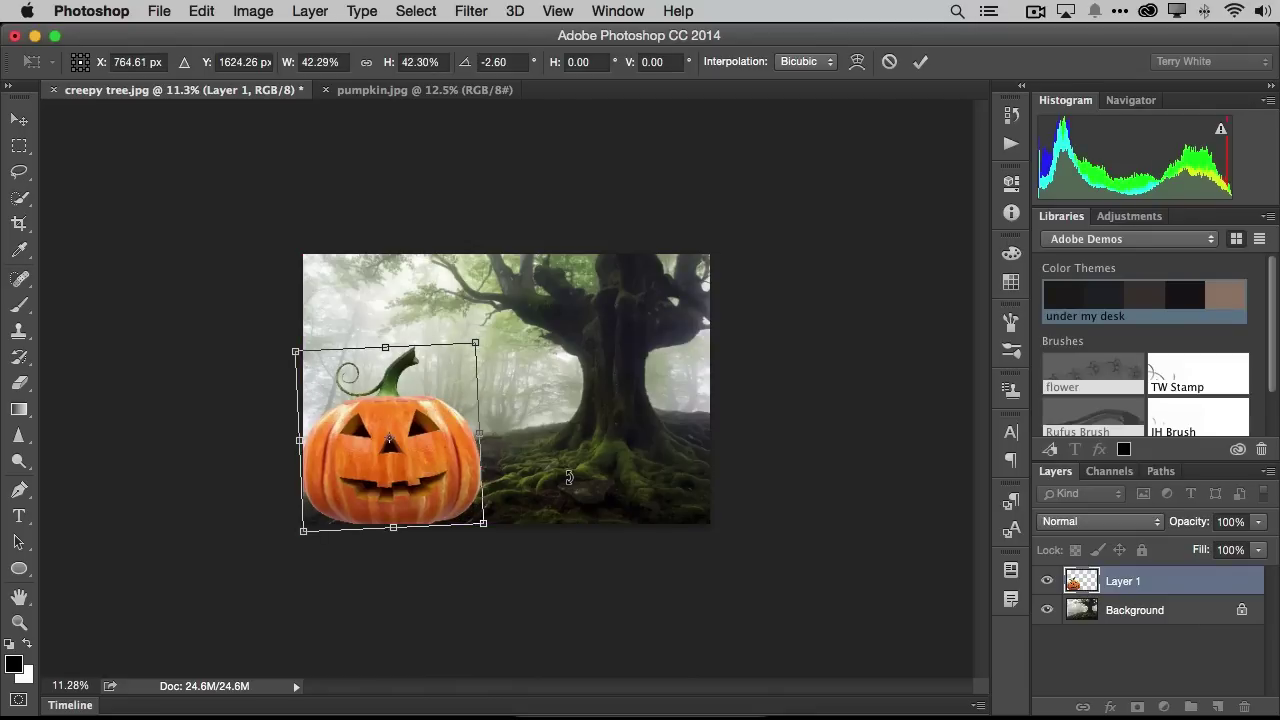
{"action": "scroll", "coordinate": [568, 477], "scroll_direction": "up", "scroll_amount": 3}
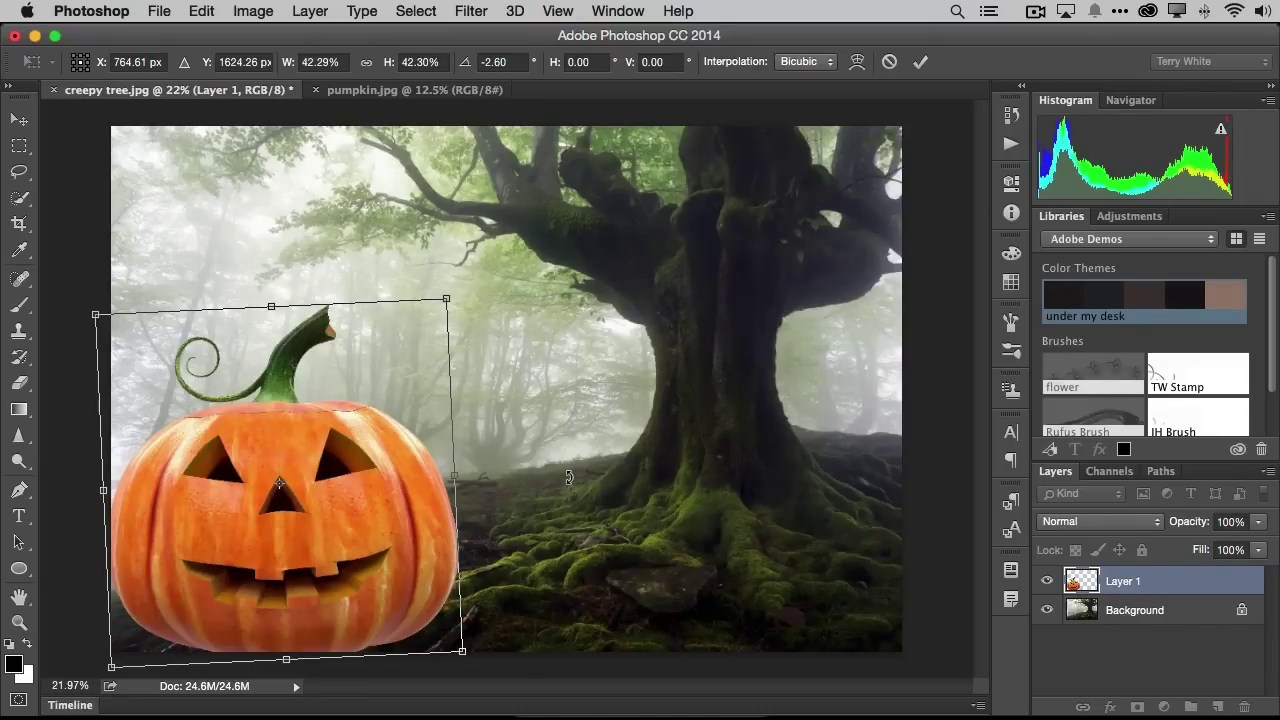
{"action": "key", "text": "Return"}
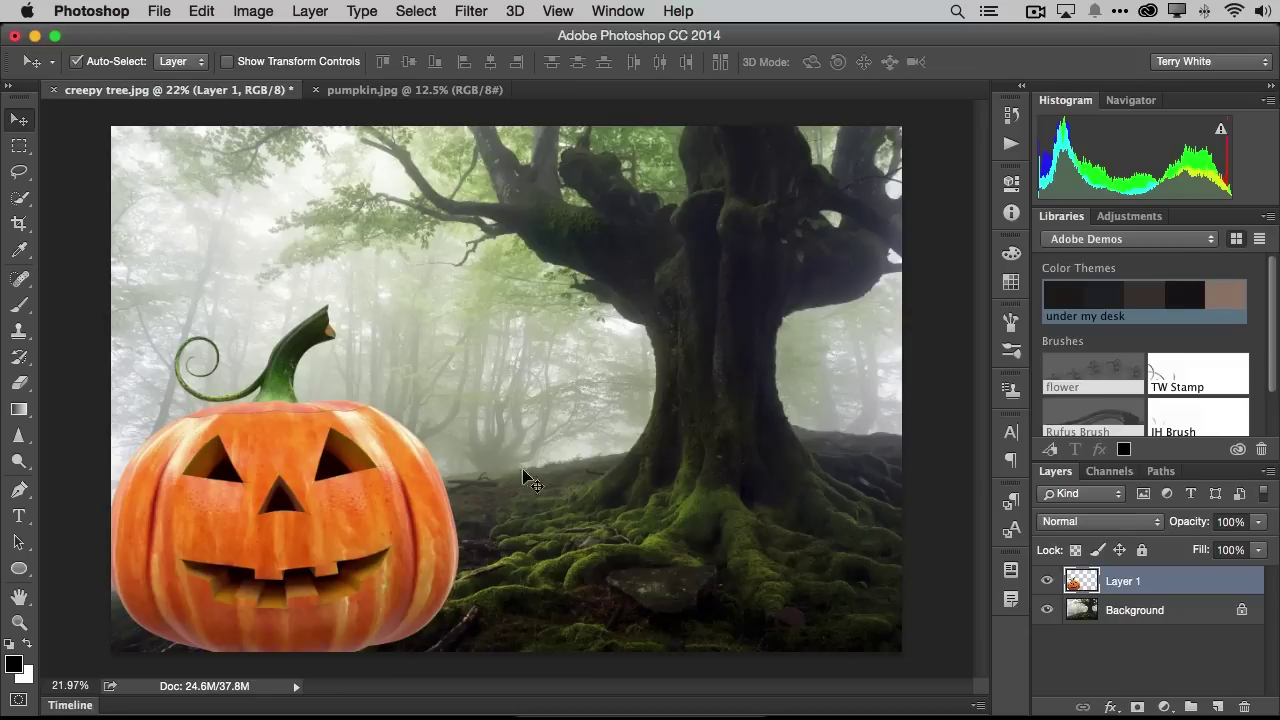
{"action": "mouse_move", "coordinate": [380, 500]}
{"action": "left_mouse_down"}
{"action": "mouse_move", "coordinate": [409, 504]}
{"action": "mouse_move", "coordinate": [380, 491]}
{"action": "mouse_move", "coordinate": [388, 503]}
{"action": "left_mouse_up"}
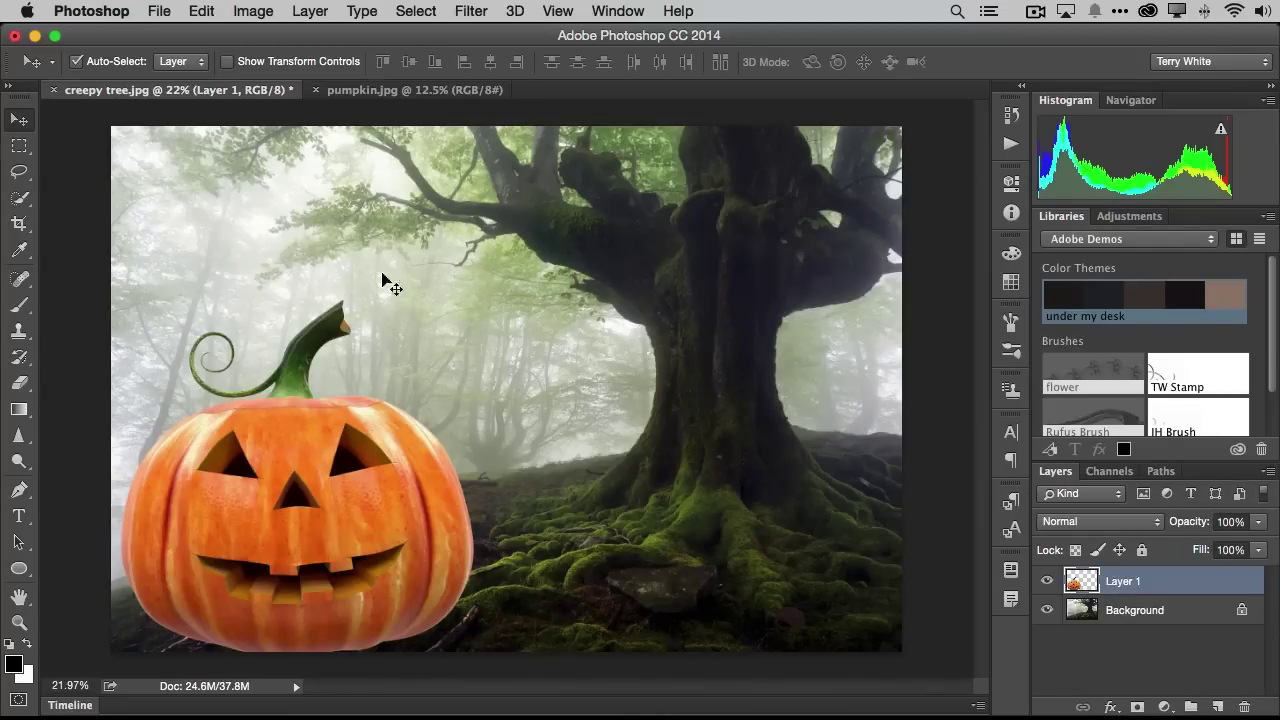
Step: Apply Layer > Matting > Remove White Matte to the pumpkin layer
{"action": "left_click", "coordinate": [302, 11]}
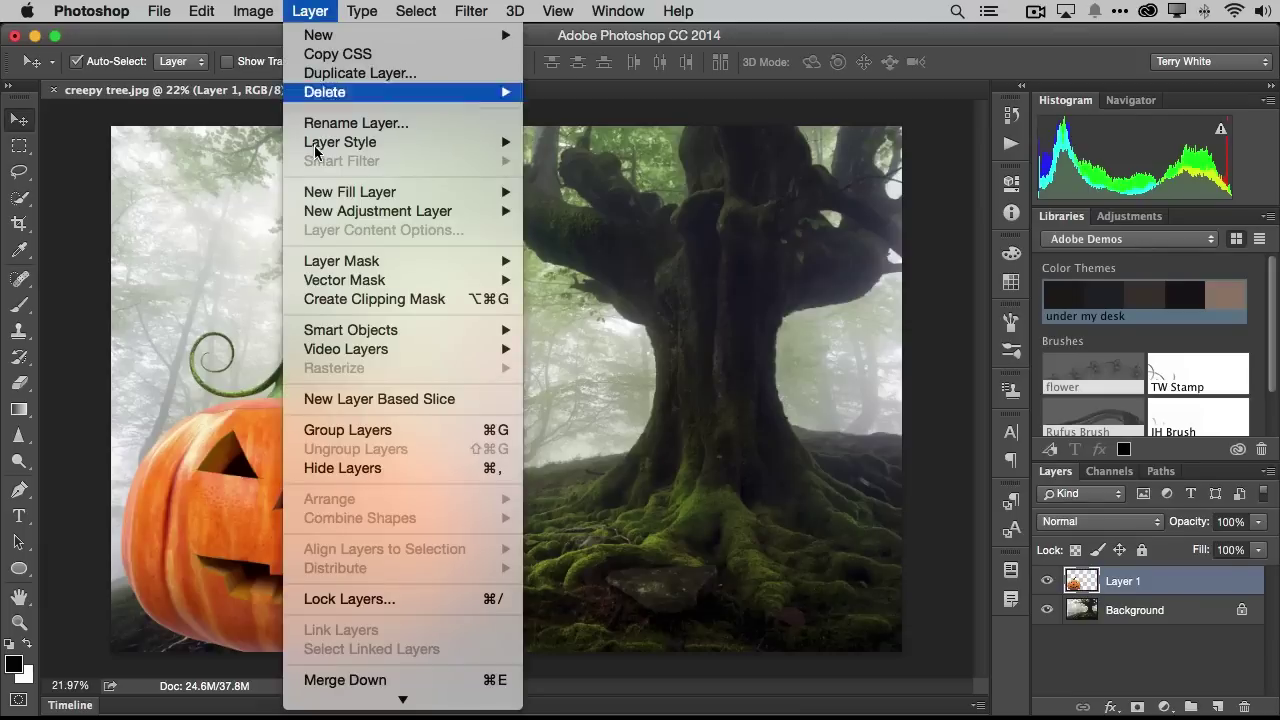
{"action": "mouse_move", "coordinate": [408, 695]}
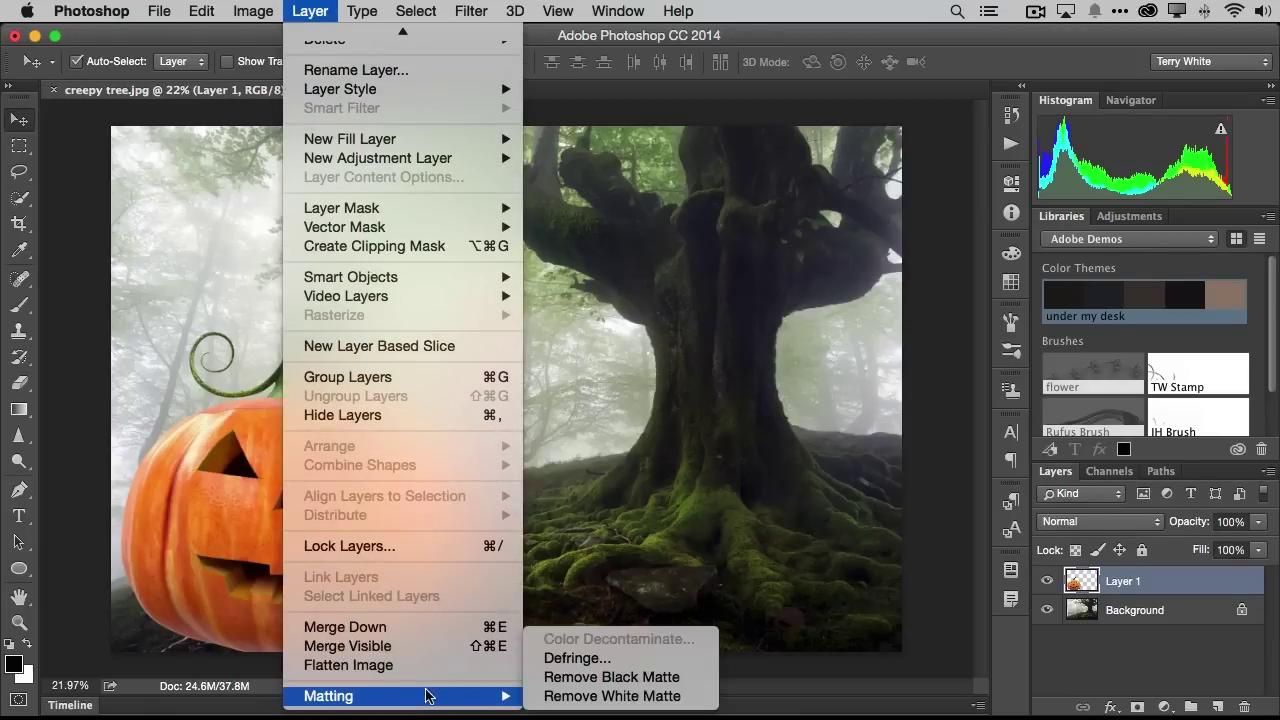
{"action": "left_click", "coordinate": [576, 695]}
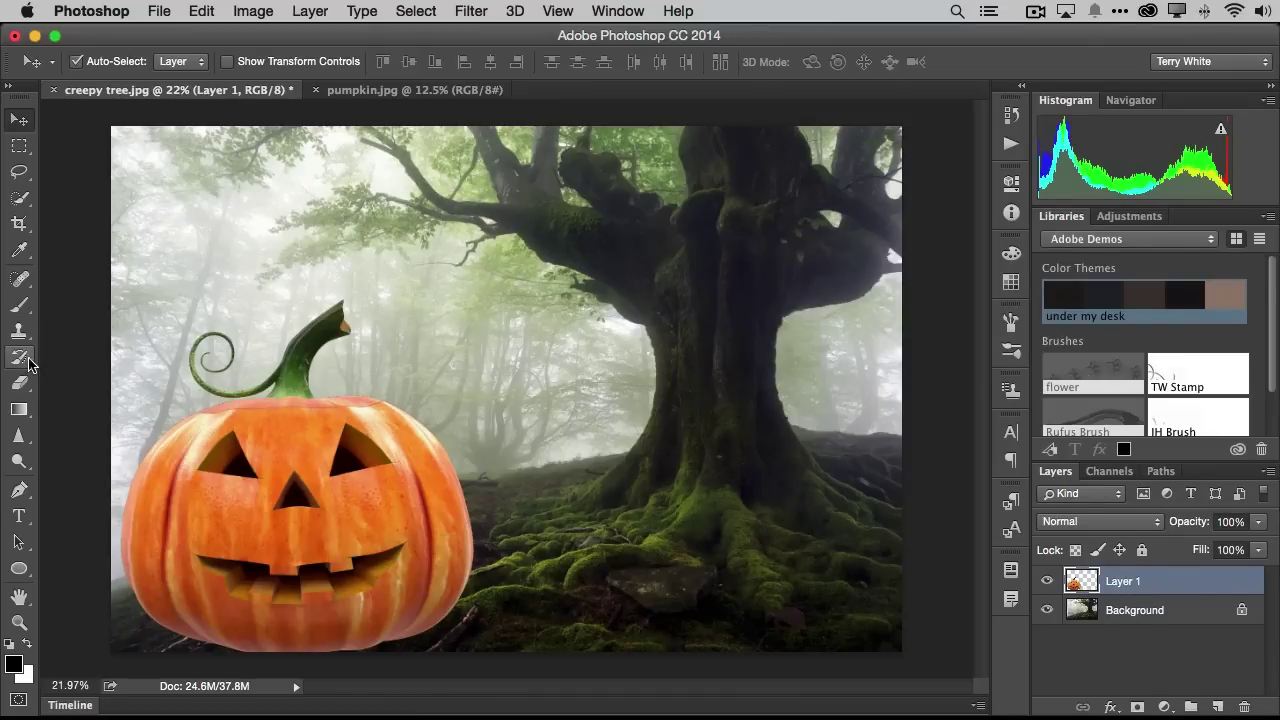
Step: Burn the pumpkin's lower-right edge and bottom rim with the Burn Tool
{"action": "left_click", "coordinate": [19, 461]}
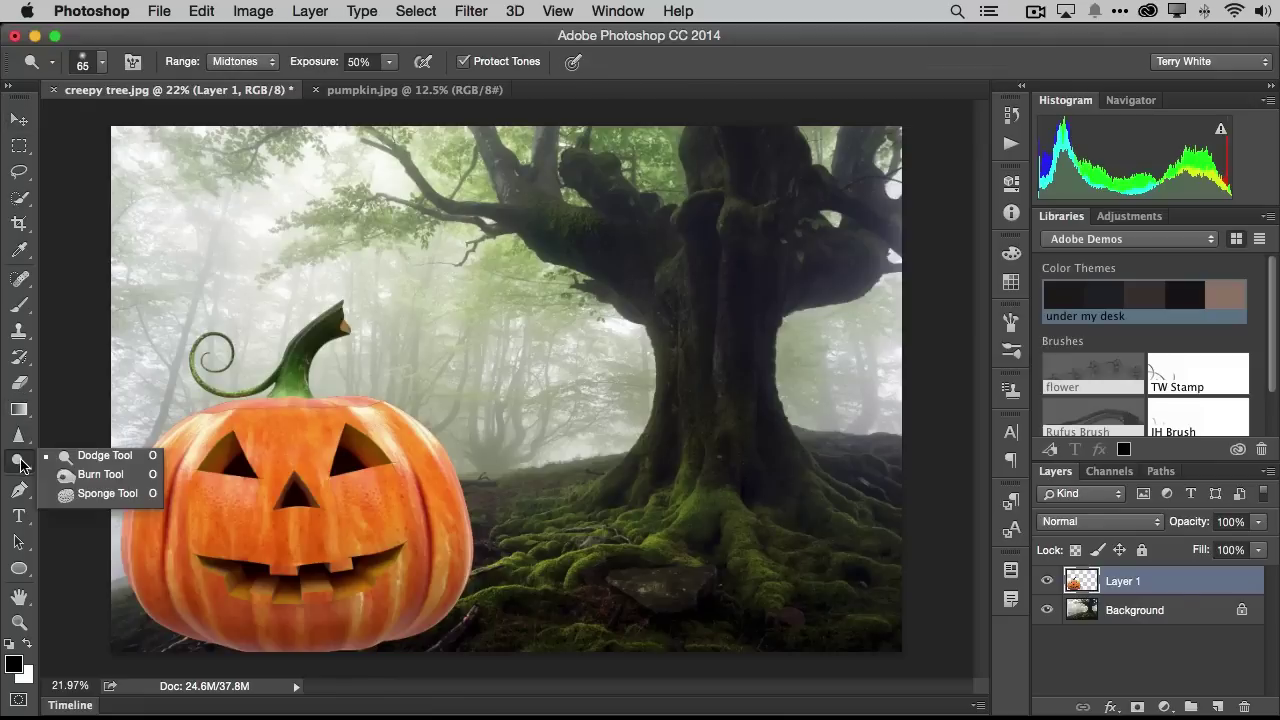
{"action": "left_click", "coordinate": [100, 474]}
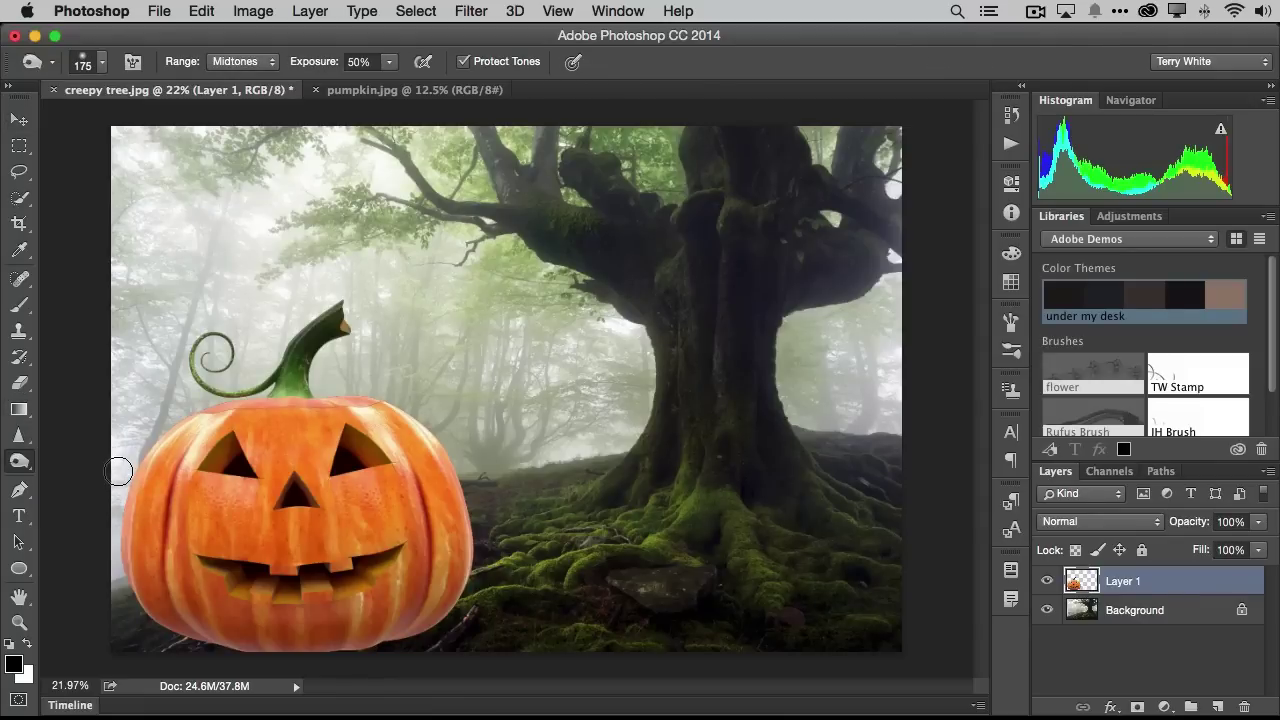
{"action": "mouse_move", "coordinate": [400, 625]}
{"action": "left_mouse_down"}
{"action": "mouse_move", "coordinate": [436, 607]}
{"action": "mouse_move", "coordinate": [367, 640]}
{"action": "mouse_move", "coordinate": [271, 653]}
{"action": "mouse_move", "coordinate": [166, 618]}
{"action": "mouse_move", "coordinate": [245, 644]}
{"action": "mouse_move", "coordinate": [184, 640]}
{"action": "mouse_move", "coordinate": [245, 652]}
{"action": "mouse_move", "coordinate": [377, 652]}
{"action": "mouse_move", "coordinate": [453, 599]}
{"action": "mouse_move", "coordinate": [464, 563]}
{"action": "mouse_move", "coordinate": [452, 596]}
{"action": "mouse_move", "coordinate": [398, 622]}
{"action": "mouse_move", "coordinate": [293, 641]}
{"action": "mouse_move", "coordinate": [215, 639]}
{"action": "mouse_move", "coordinate": [148, 617]}
{"action": "mouse_move", "coordinate": [133, 588]}
{"action": "mouse_move", "coordinate": [152, 613]}
{"action": "mouse_move", "coordinate": [277, 649]}
{"action": "mouse_move", "coordinate": [428, 621]}
{"action": "mouse_move", "coordinate": [356, 612]}
{"action": "mouse_move", "coordinate": [461, 576]}
{"action": "mouse_move", "coordinate": [459, 501]}
{"action": "mouse_move", "coordinate": [400, 422]}
{"action": "mouse_move", "coordinate": [357, 423]}
{"action": "mouse_move", "coordinate": [366, 414]}
{"action": "mouse_move", "coordinate": [212, 438]}
{"action": "mouse_move", "coordinate": [198, 425]}
{"action": "mouse_move", "coordinate": [168, 490]}
{"action": "left_mouse_up"}
{"action": "mouse_move", "coordinate": [429, 621]}
{"action": "left_mouse_down"}
{"action": "mouse_move", "coordinate": [340, 649]}
{"action": "mouse_move", "coordinate": [193, 642]}
{"action": "mouse_move", "coordinate": [269, 650]}
{"action": "mouse_move", "coordinate": [188, 630]}
{"action": "mouse_move", "coordinate": [400, 648]}
{"action": "mouse_move", "coordinate": [404, 661]}
{"action": "mouse_move", "coordinate": [180, 636]}
{"action": "mouse_move", "coordinate": [282, 646]}
{"action": "mouse_move", "coordinate": [422, 625]}
{"action": "left_mouse_up"}
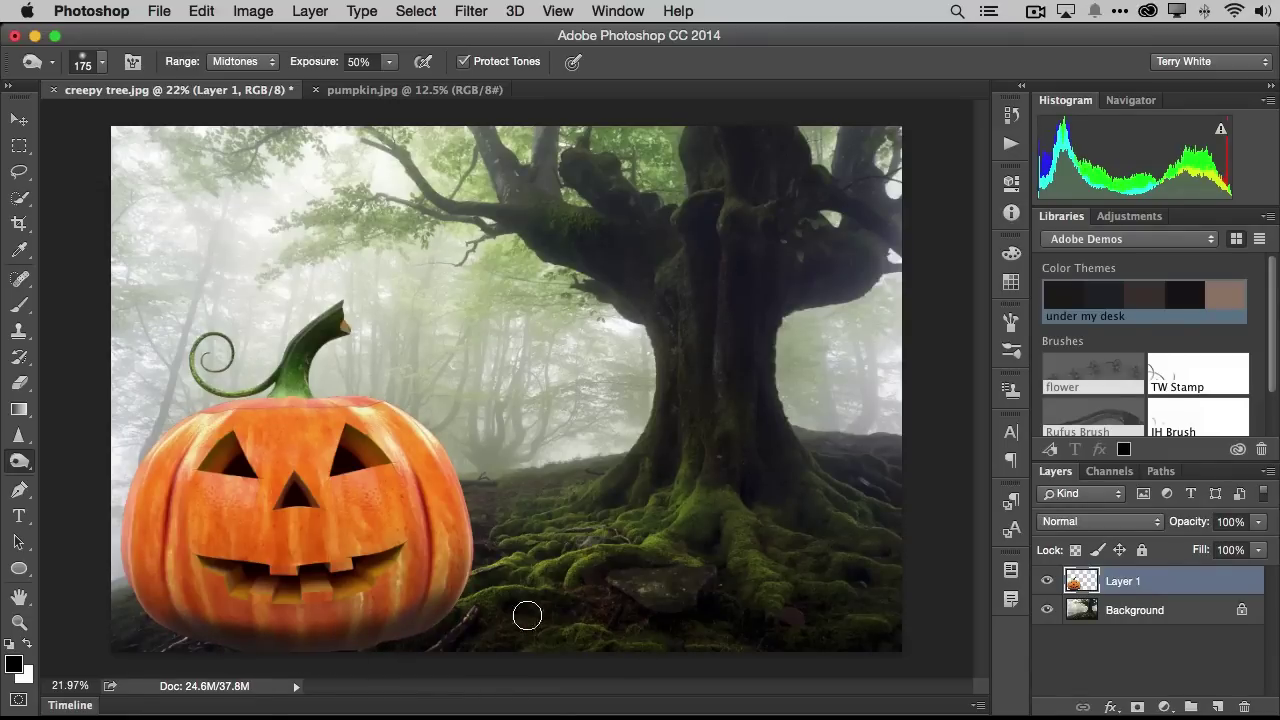
Step: Rename the jack-o'-lantern layer to 'Pumpkin'
{"action": "double_click", "coordinate": [1125, 581]}
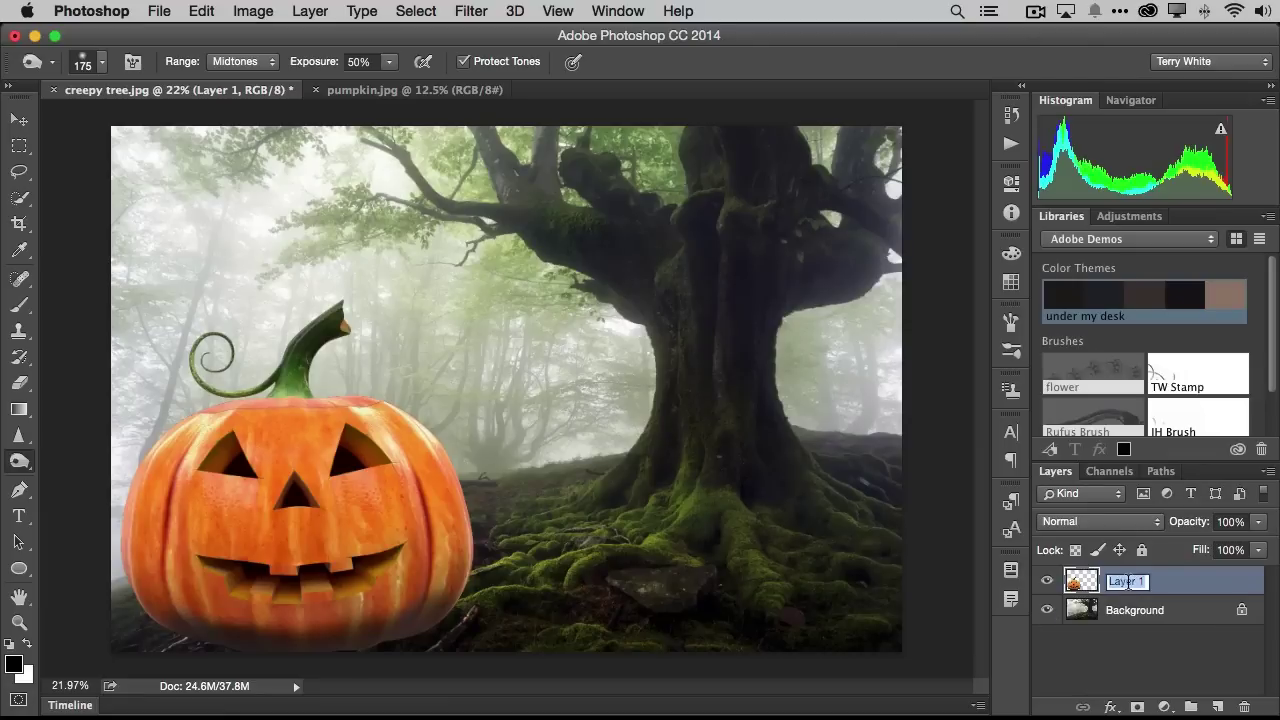
{"action": "type", "text": "Pumpkin"}
{"action": "key", "text": "Return"}
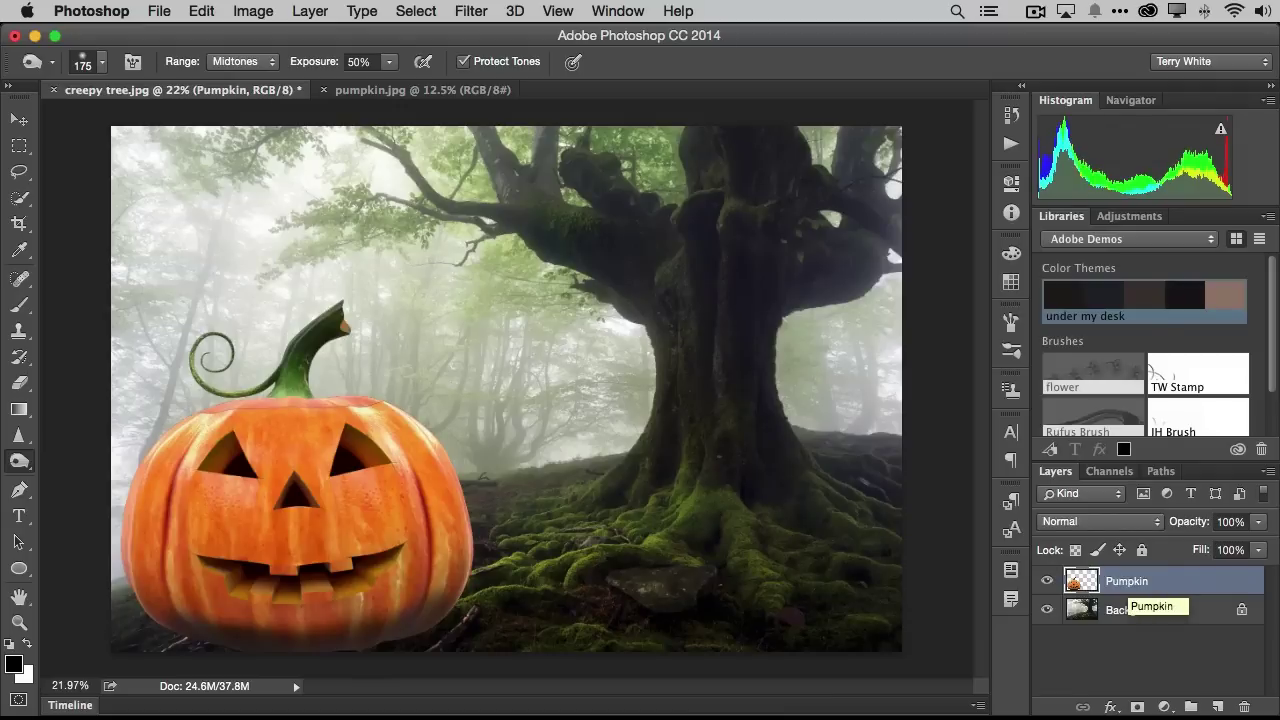
Step: Add a new layer named 'New Tree' and move it below Pumpkin
{"action": "left_click", "coordinate": [1216, 708]}
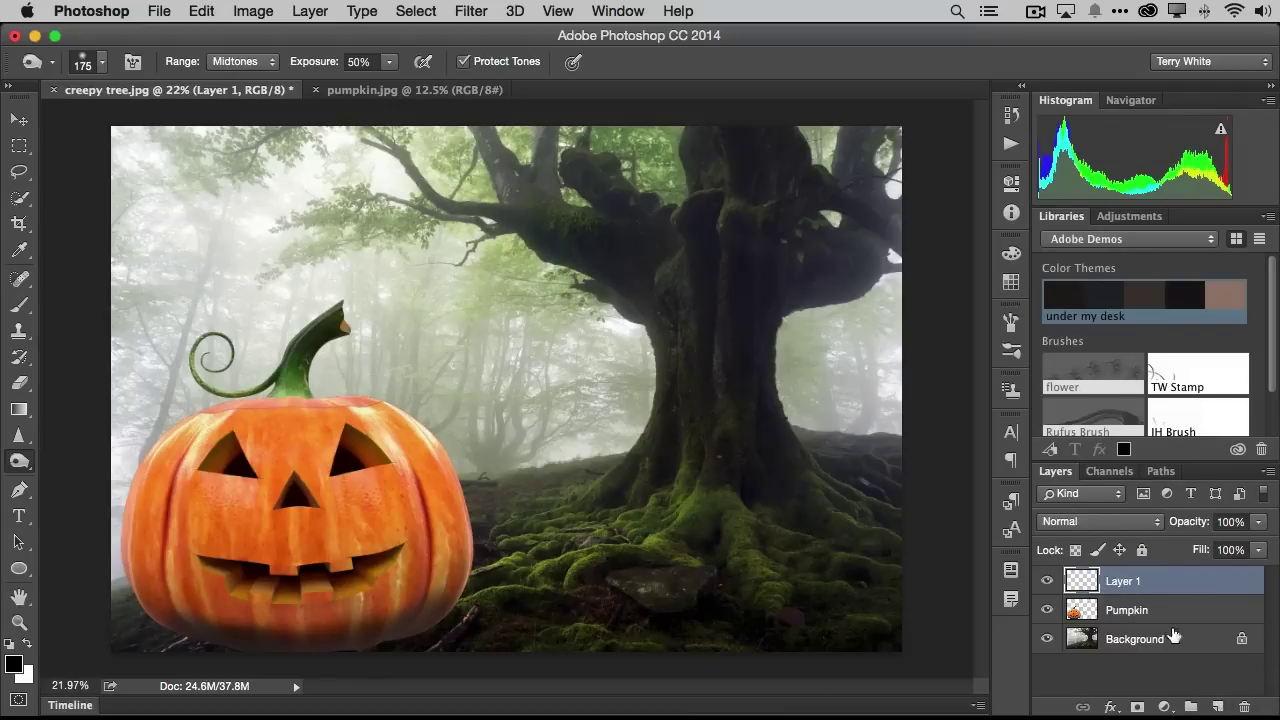
{"action": "double_click", "coordinate": [1127, 580]}
{"action": "type", "text": "New Tree"}
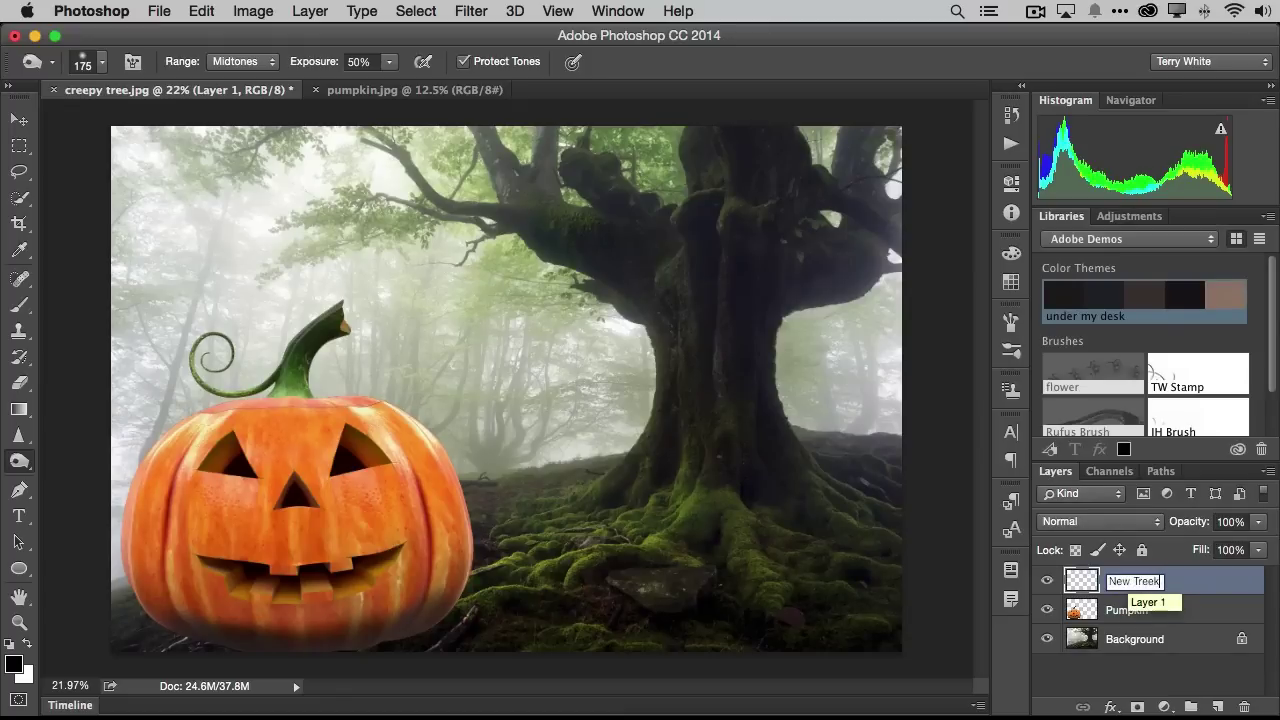
{"action": "key", "text": "Return"}
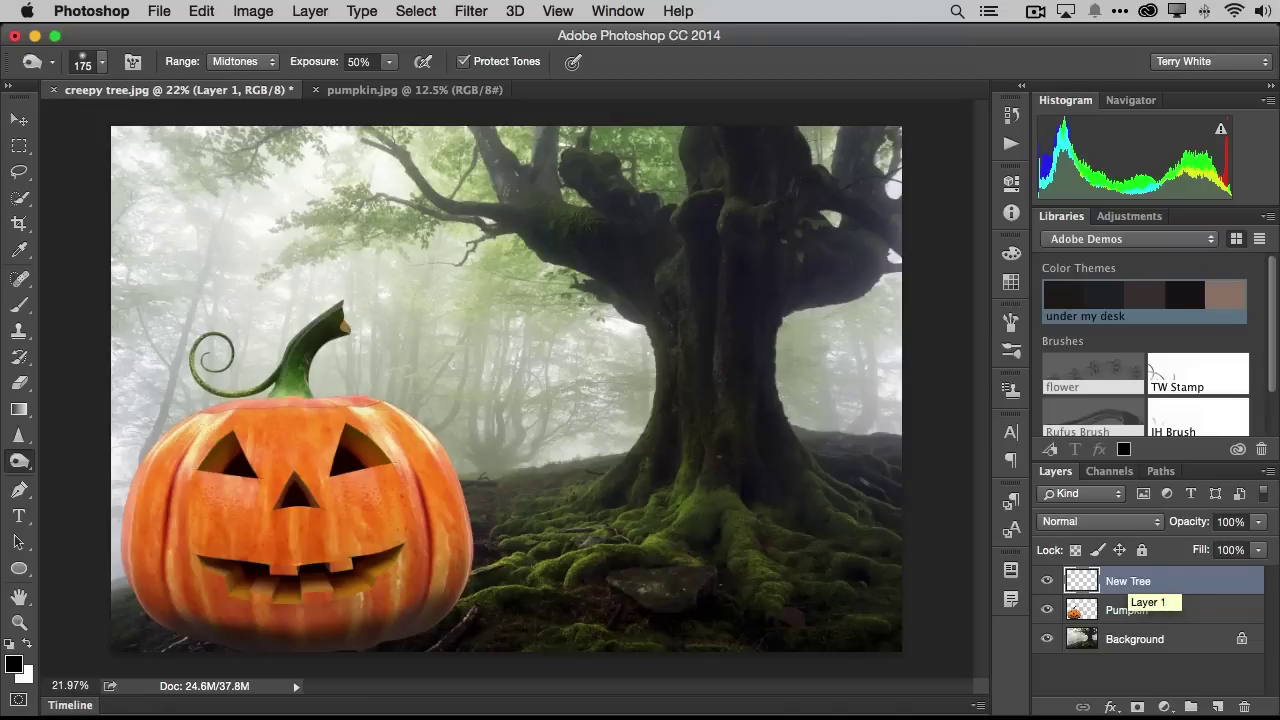
{"action": "left_click_drag", "start_coordinate": [1177, 588], "coordinate": [1178, 620]}
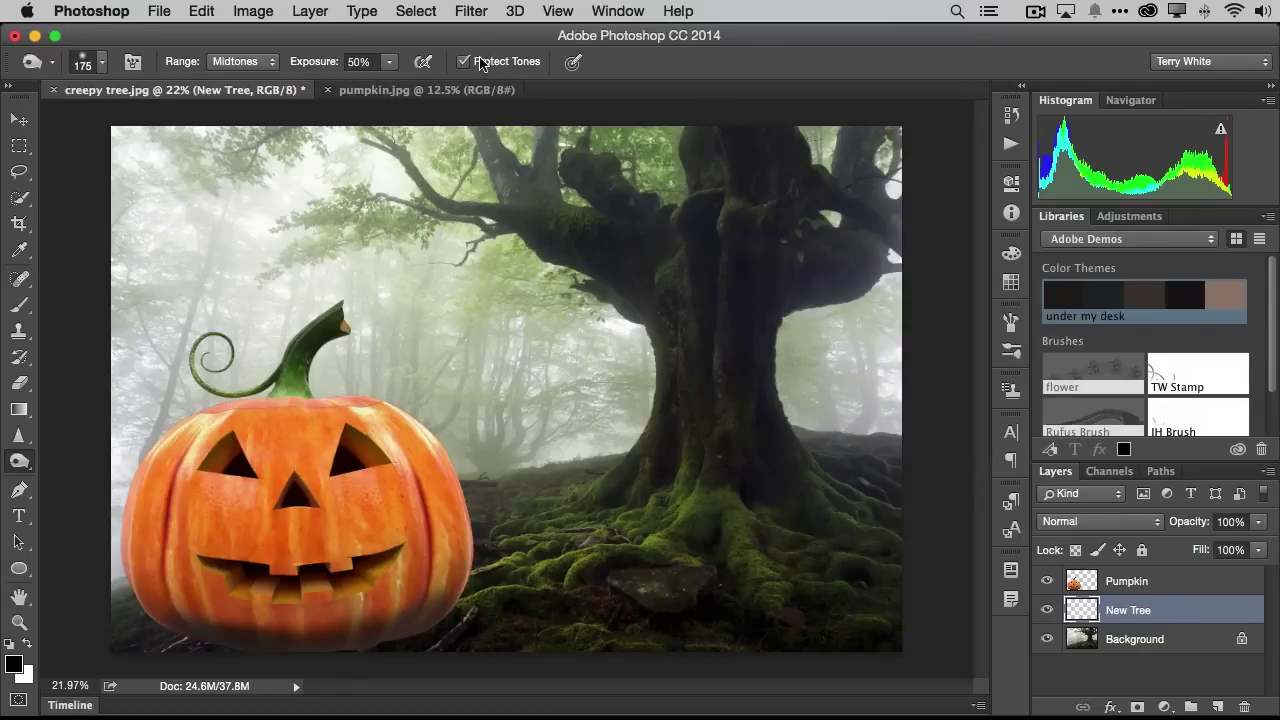
{"action": "left_click", "coordinate": [472, 11]}
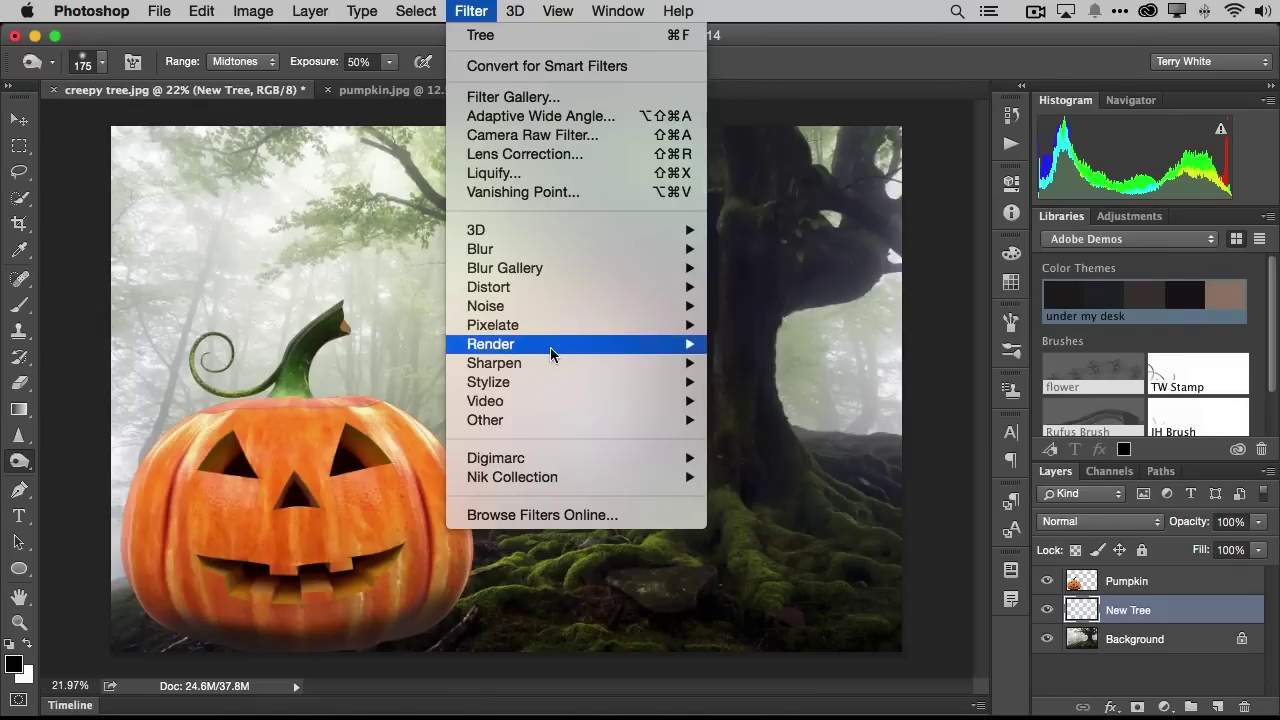
Step: Open the Render > Tree filter, reset to Default, and keep 1: Oak Tree
{"action": "mouse_move", "coordinate": [550, 347]}
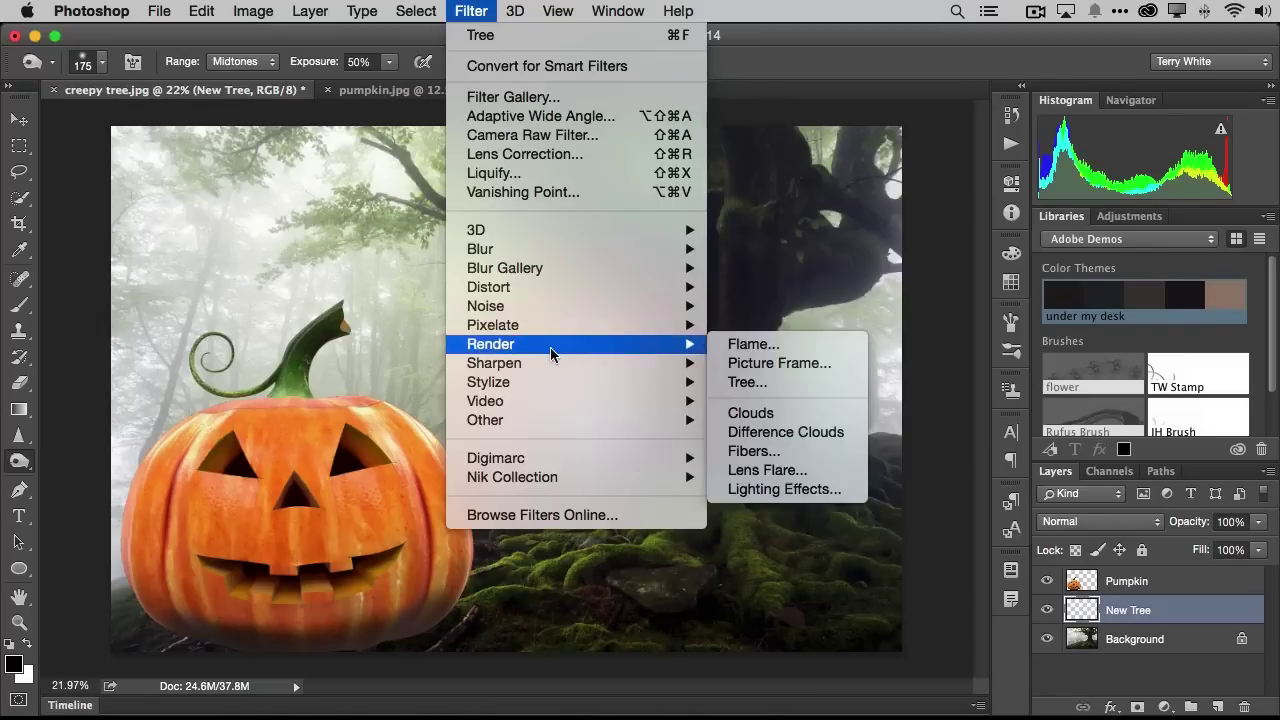
{"action": "left_click", "coordinate": [762, 384]}
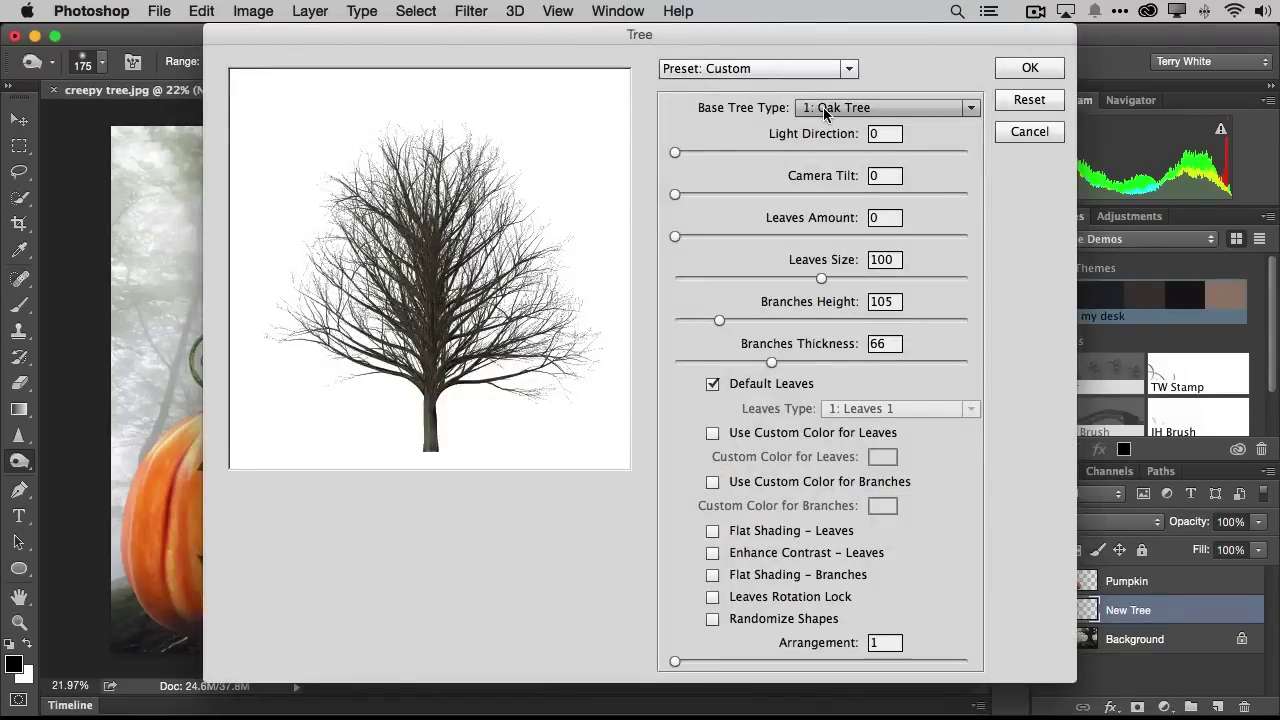
{"action": "left_click", "coordinate": [784, 70]}
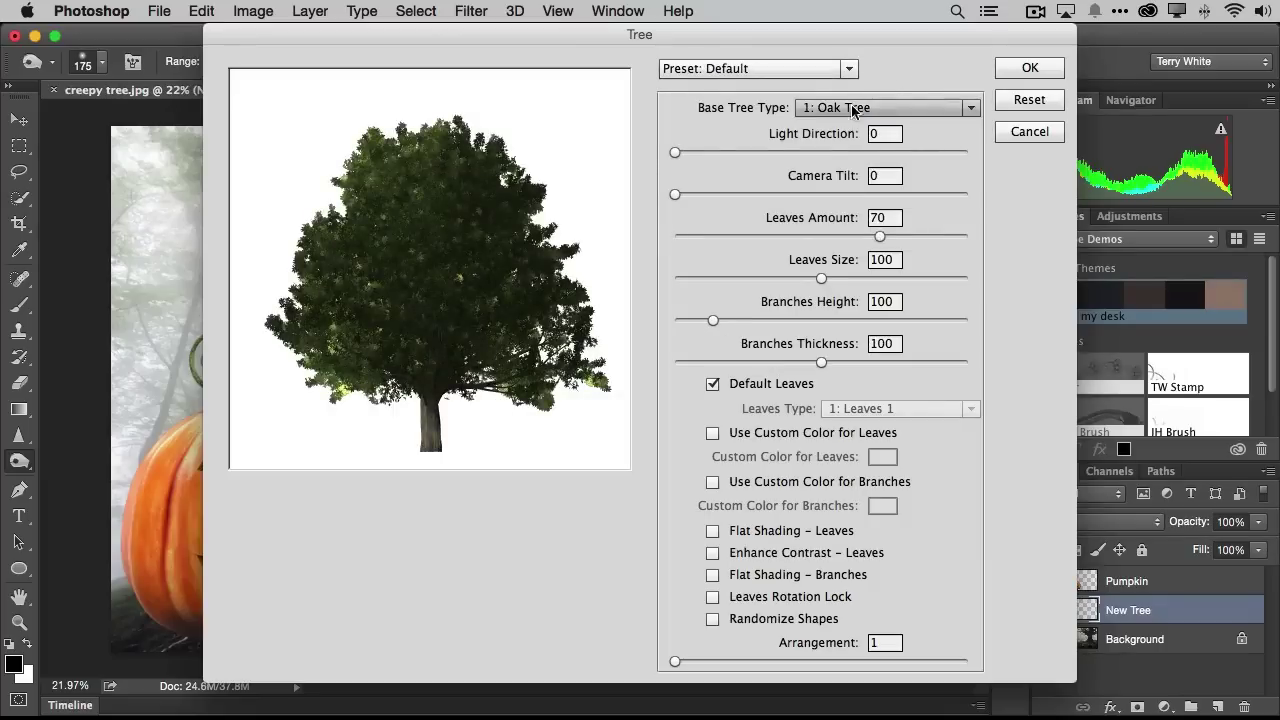
{"action": "left_click", "coordinate": [891, 110]}
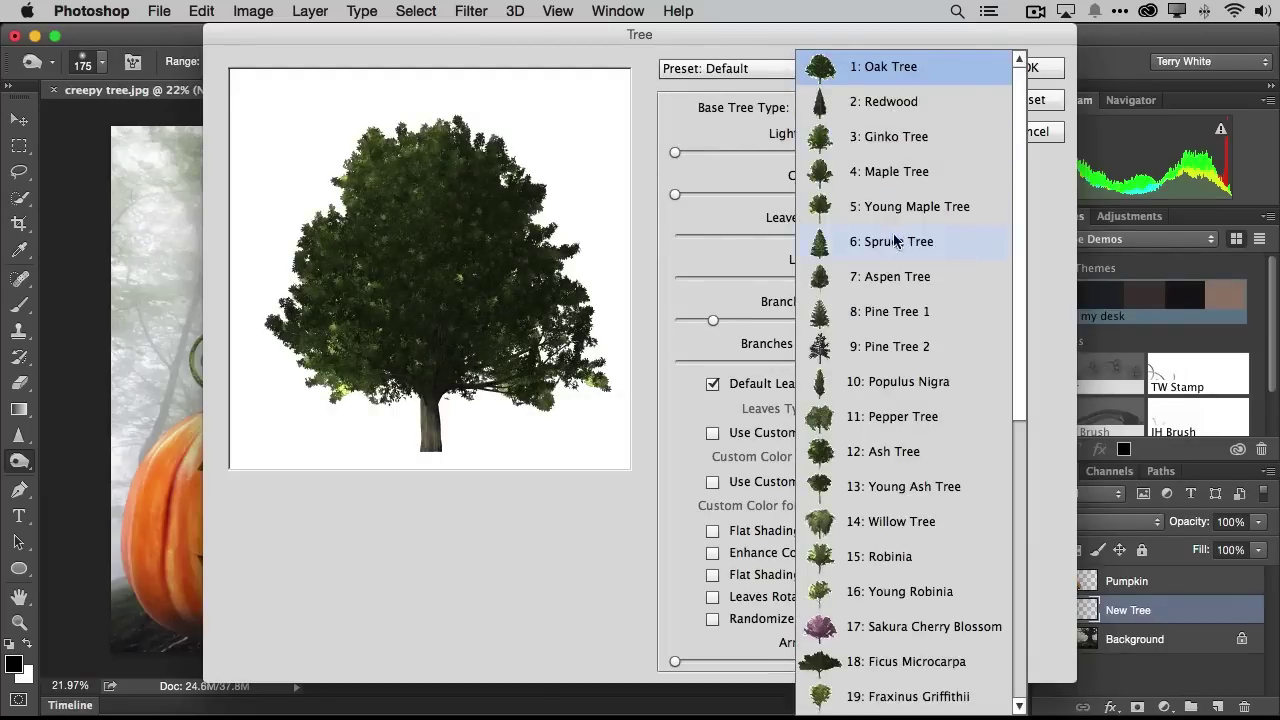
{"action": "scroll", "coordinate": [894, 250], "scroll_direction": "down", "scroll_amount": 5}
{"action": "scroll", "coordinate": [893, 255], "scroll_direction": "up", "scroll_amount": 5}
{"action": "left_click", "coordinate": [743, 40]}
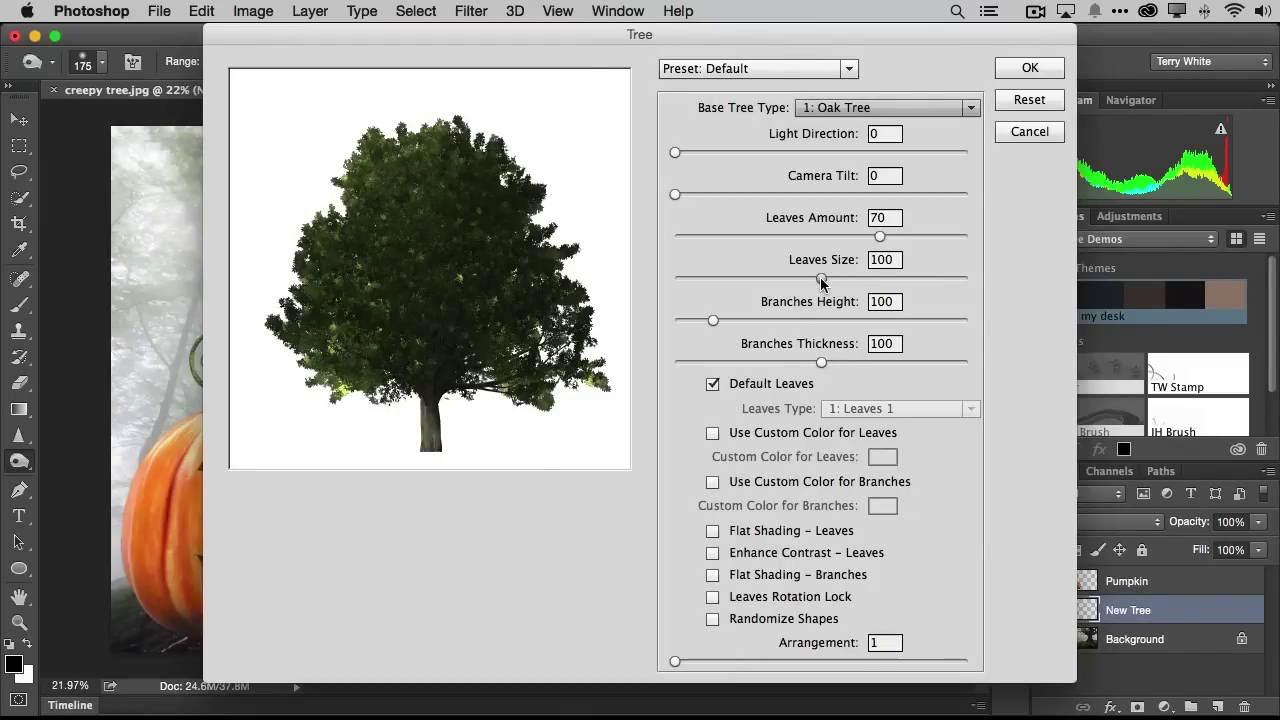
Step: Render the oak with Leaves Amount 0, Branches Thickness 75 and Branches Height 92
{"action": "left_click_drag", "start_coordinate": [880, 236], "coordinate": [680, 240]}
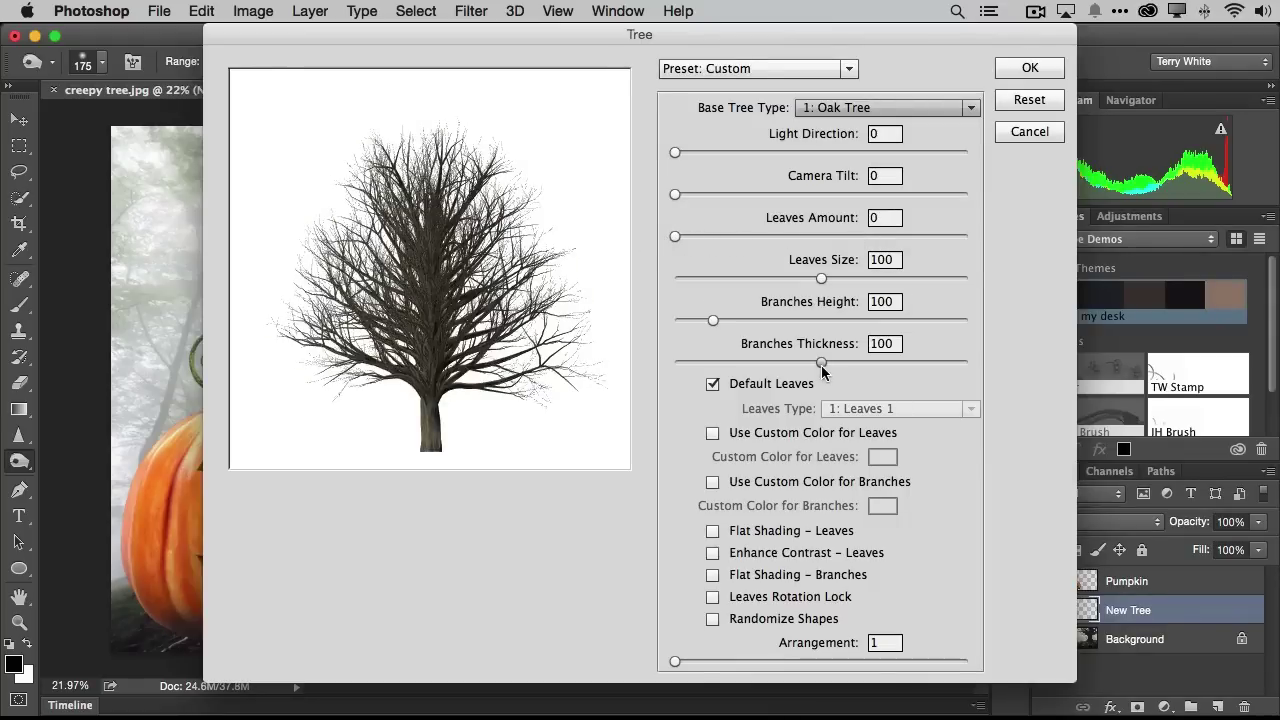
{"action": "left_click_drag", "start_coordinate": [820, 363], "coordinate": [784, 364]}
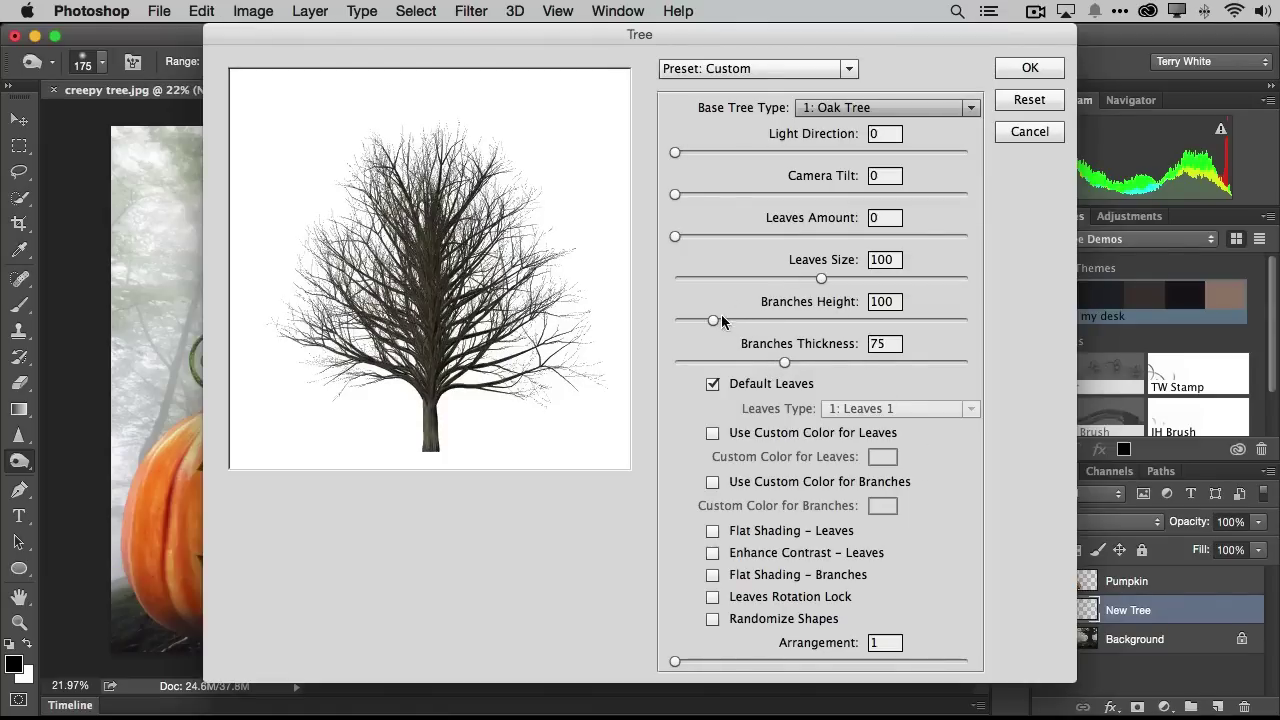
{"action": "mouse_move", "coordinate": [713, 321]}
{"action": "left_mouse_down"}
{"action": "mouse_move", "coordinate": [815, 321]}
{"action": "mouse_move", "coordinate": [703, 321]}
{"action": "left_mouse_up"}
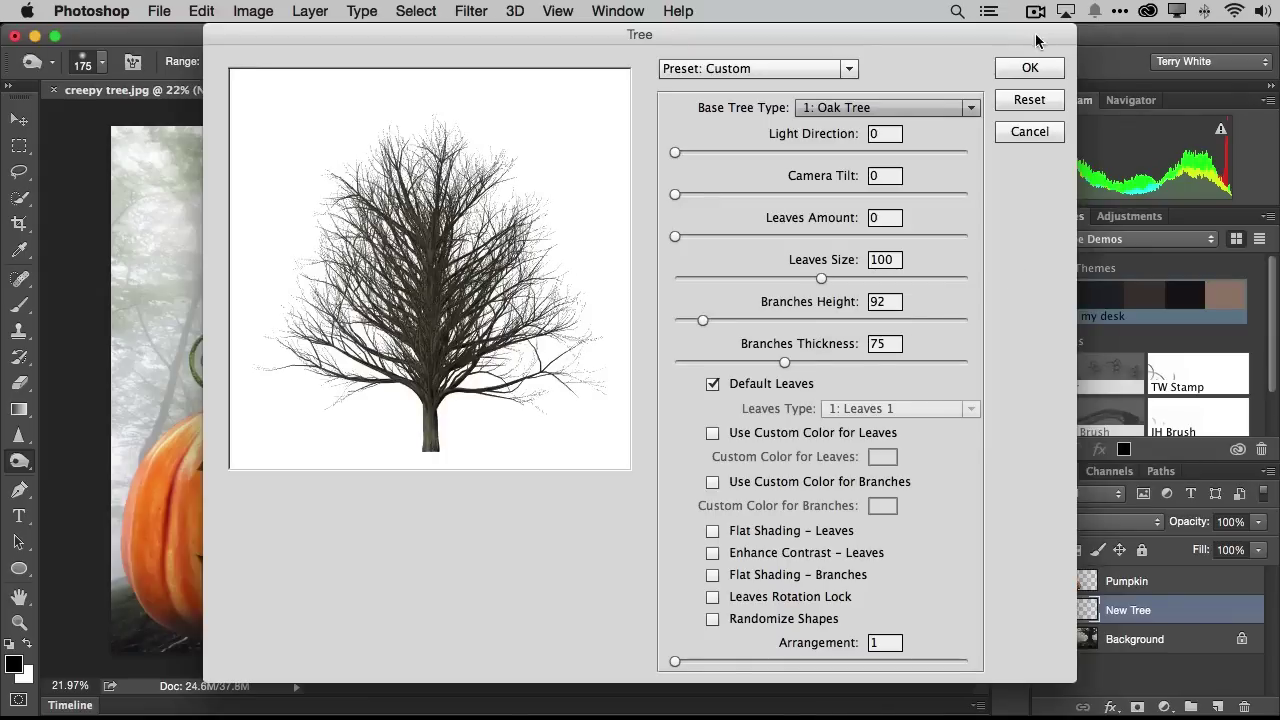
{"action": "left_click", "coordinate": [1028, 68]}
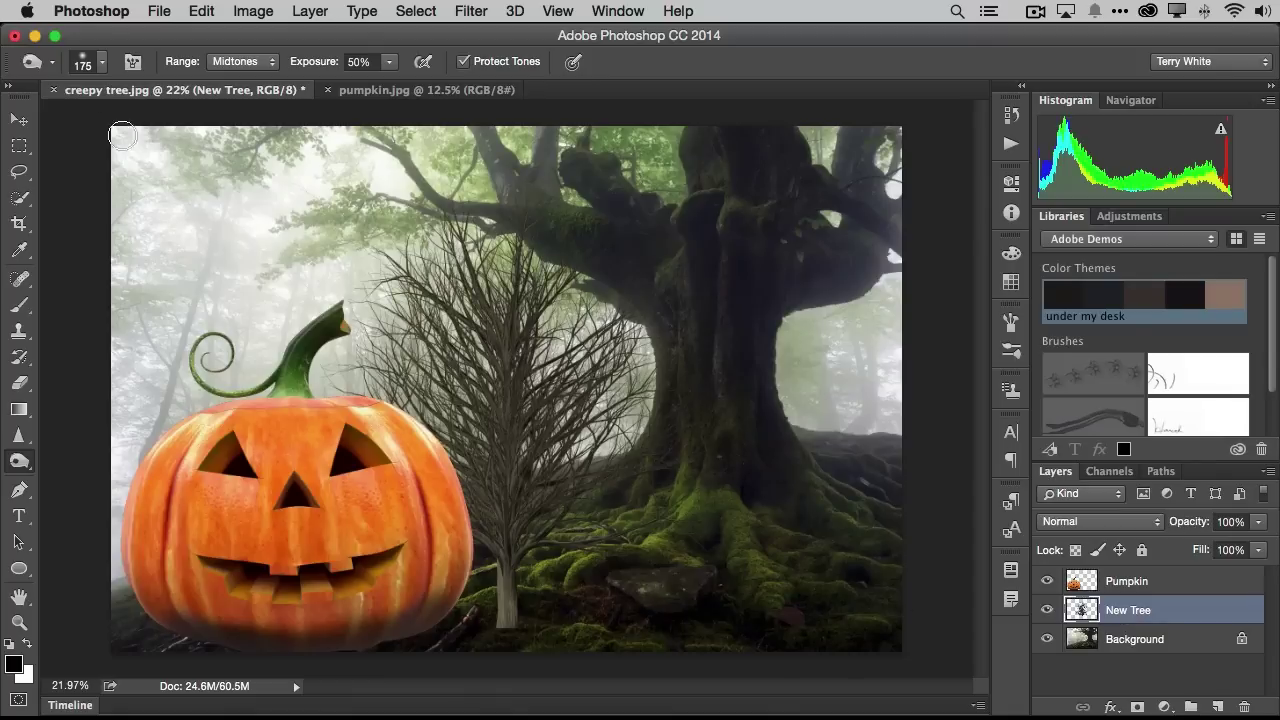
{"action": "left_click", "coordinate": [18, 121]}
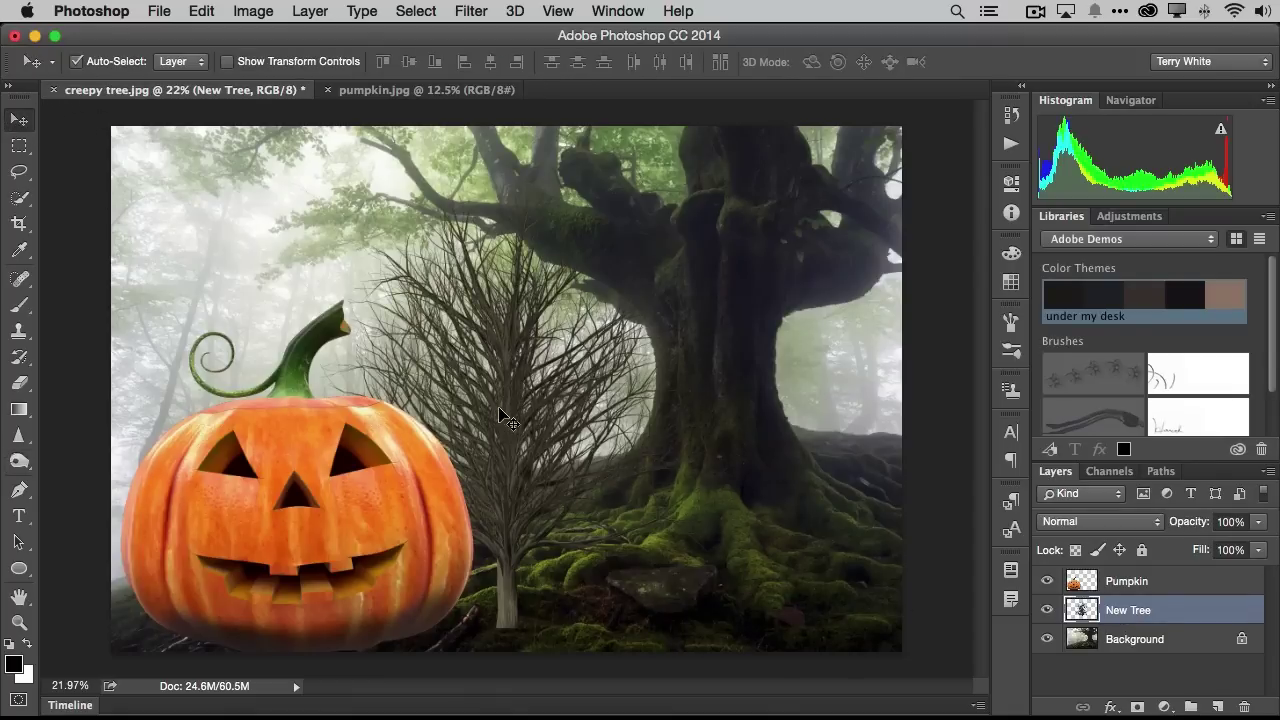
Step: Move the tree left and down behind the pumpkin and stretch it wider horizontally
{"action": "left_click_drag", "start_coordinate": [505, 390], "coordinate": [268, 510]}
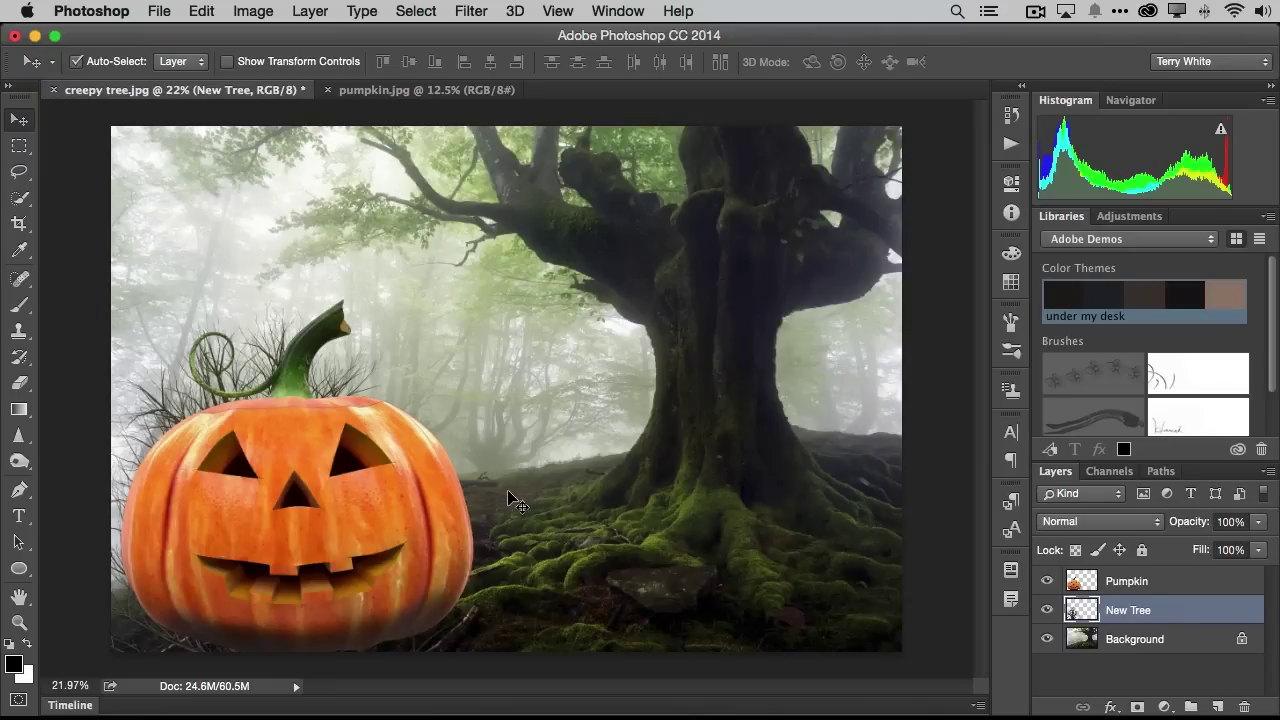
{"action": "key", "text": "super+t"}
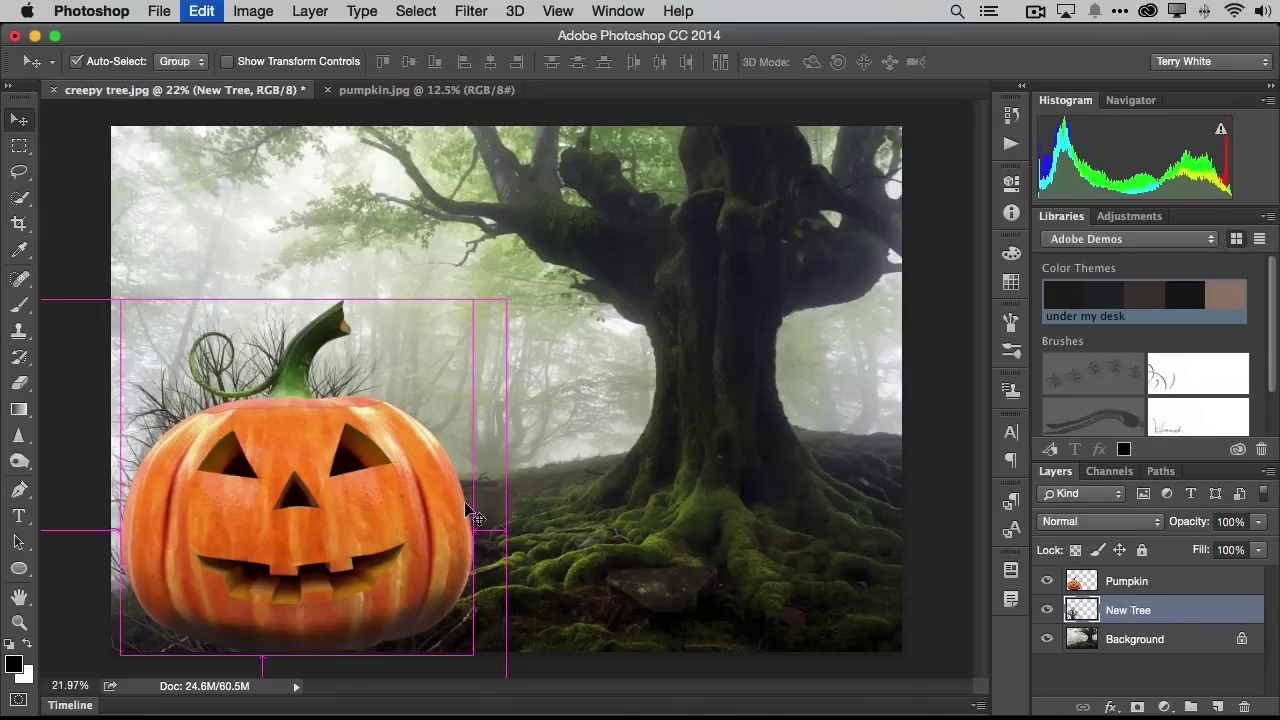
{"action": "left_click_drag", "start_coordinate": [510, 531], "coordinate": [672, 531]}
{"action": "left_click_drag", "start_coordinate": [476, 481], "coordinate": [450, 480]}
{"action": "left_click_drag", "start_coordinate": [450, 478], "coordinate": [450, 478]}
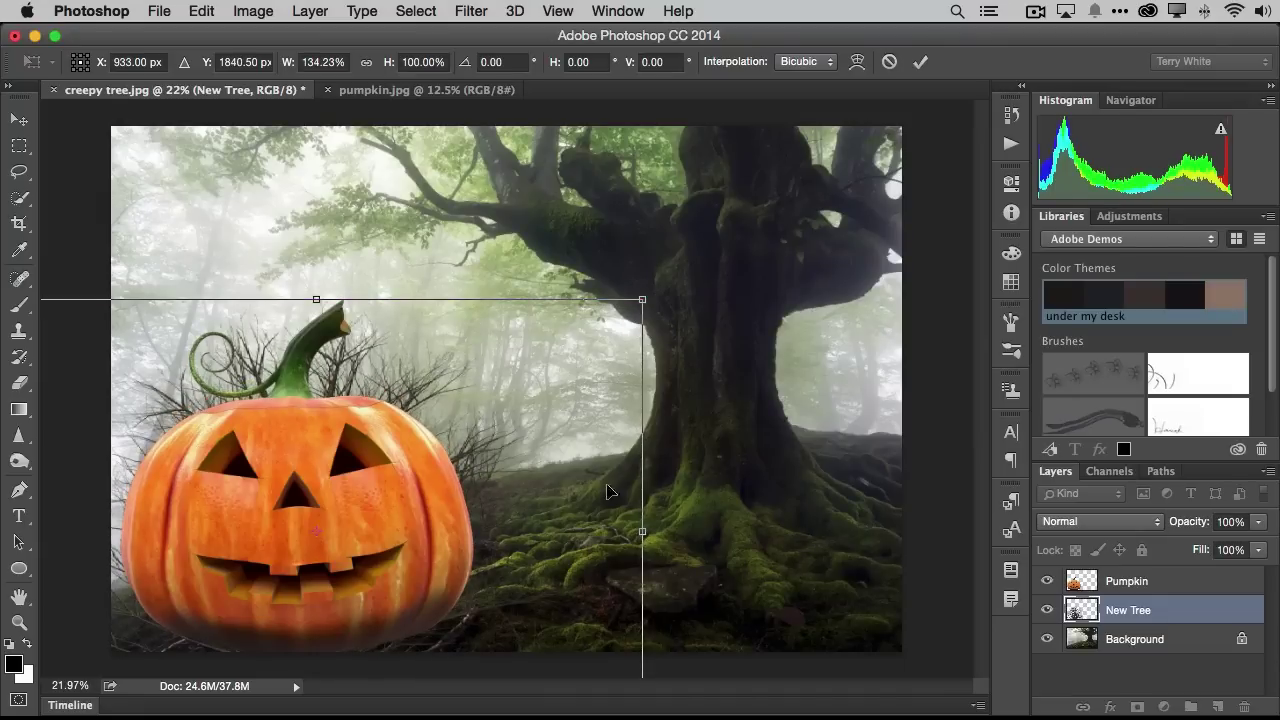
{"action": "key", "text": "Return"}
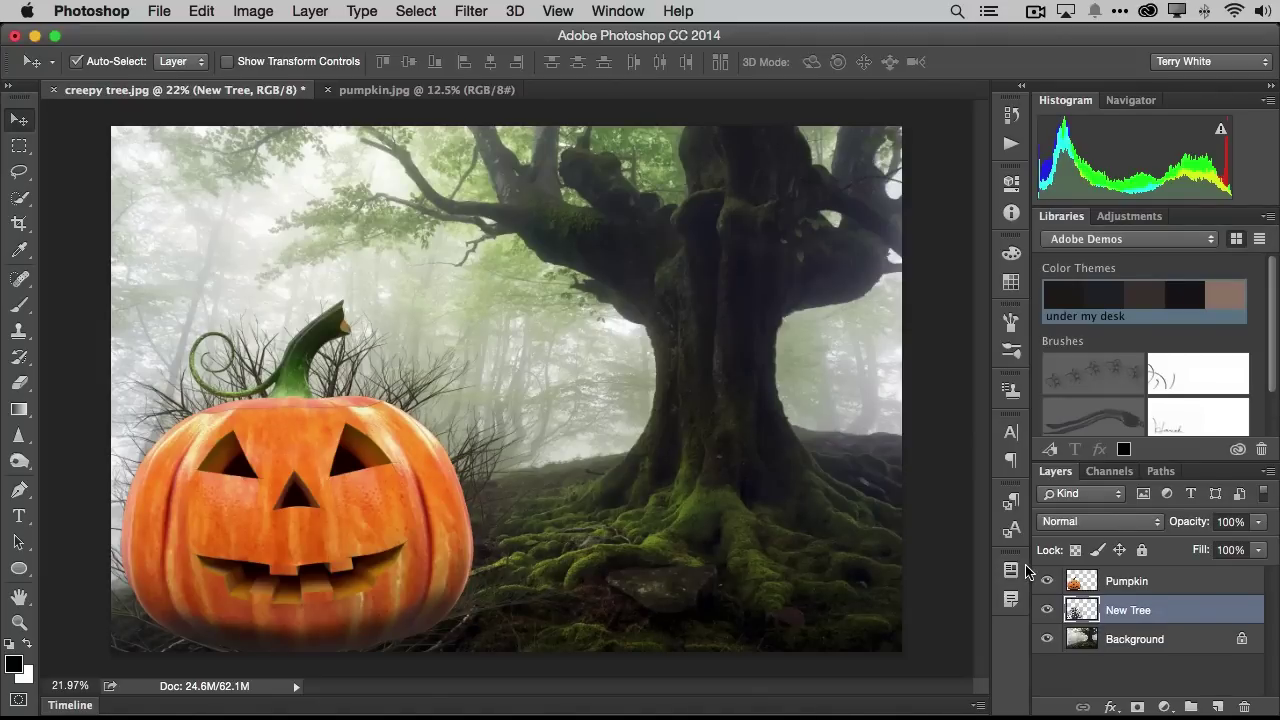
{"action": "left_click", "coordinate": [1216, 707]}
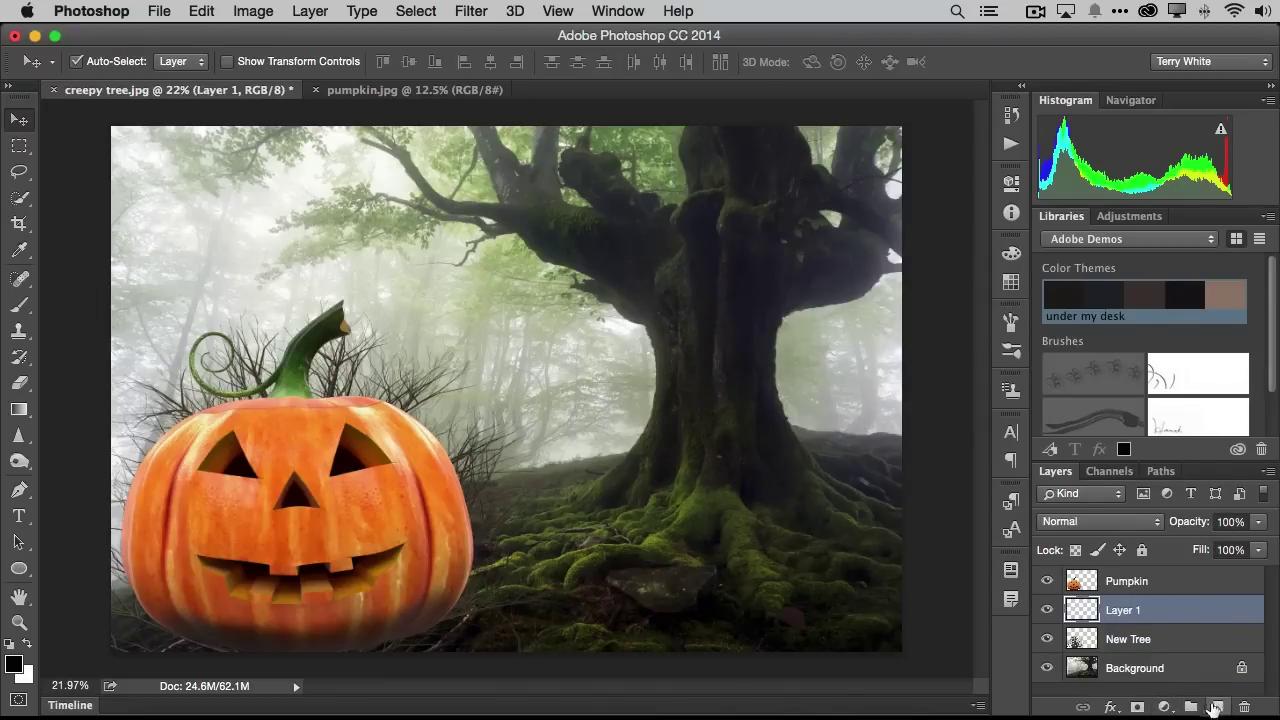
Step: Rename the new layer 'Flames' and drag it to the top, above Pumpkin
{"action": "double_click", "coordinate": [1125, 611]}
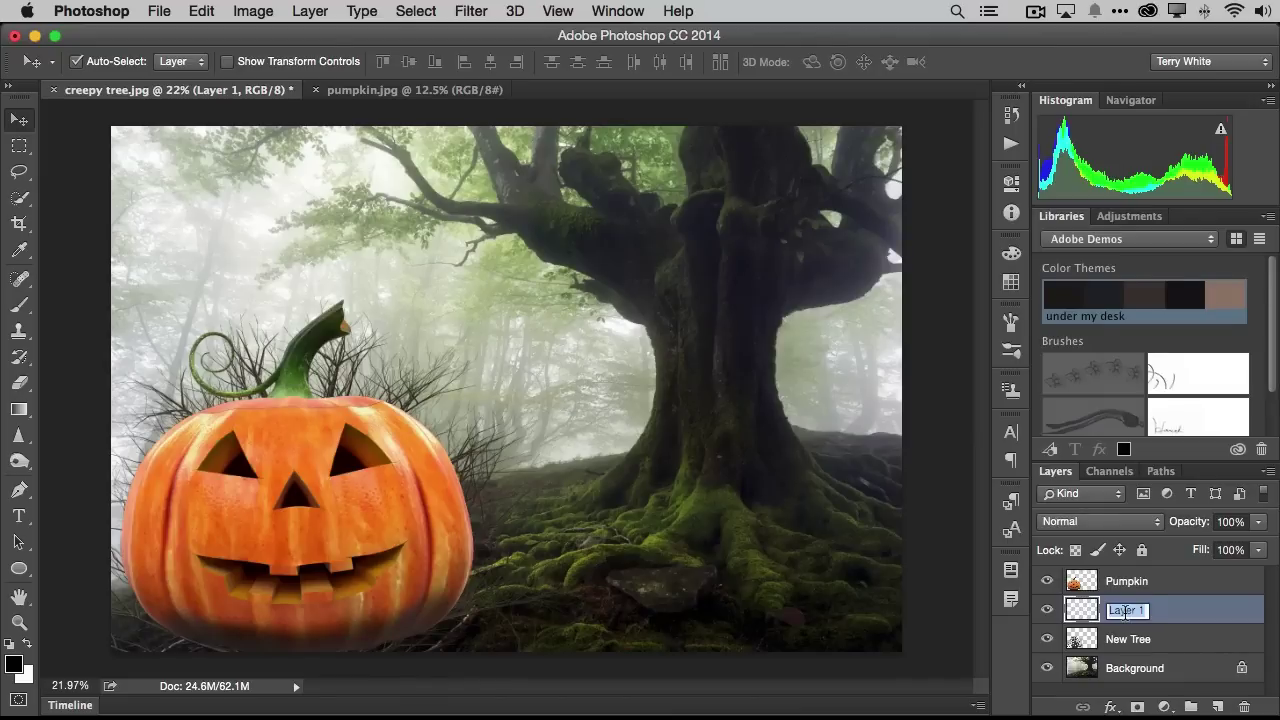
{"action": "type", "text": "Flames"}
{"action": "key", "text": "Return"}
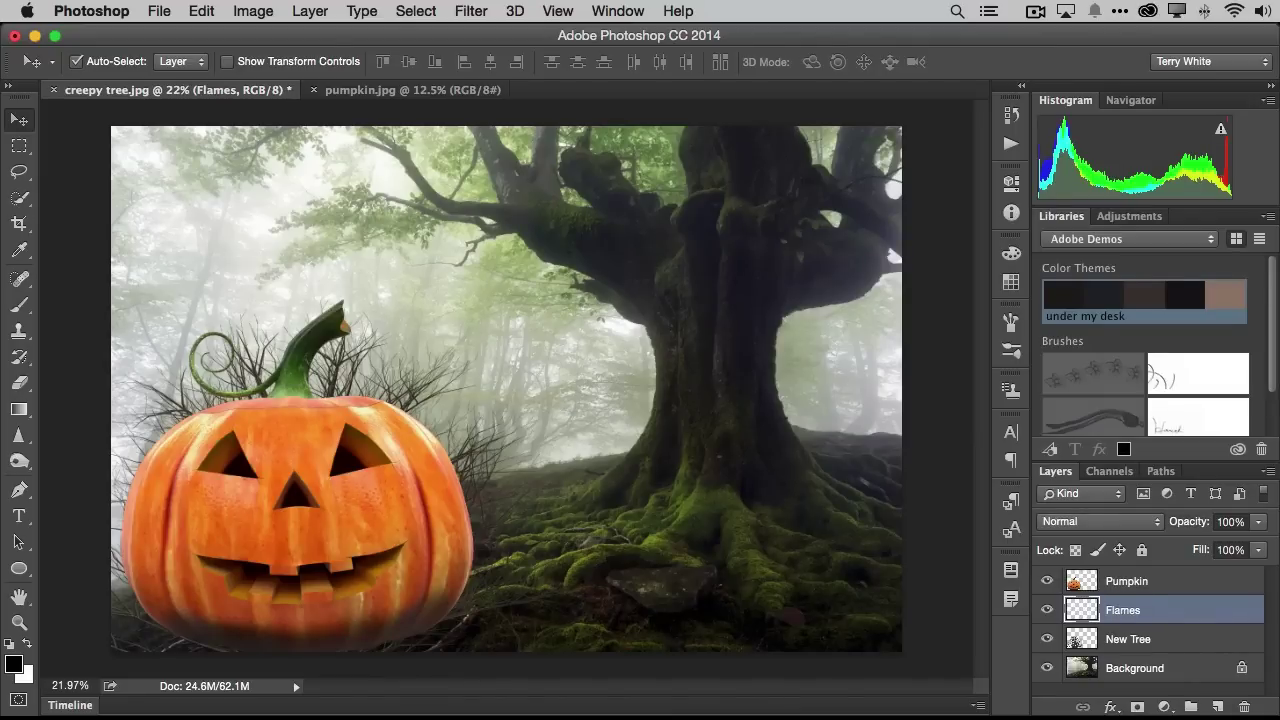
{"action": "left_click_drag", "start_coordinate": [1137, 604], "coordinate": [1090, 572]}
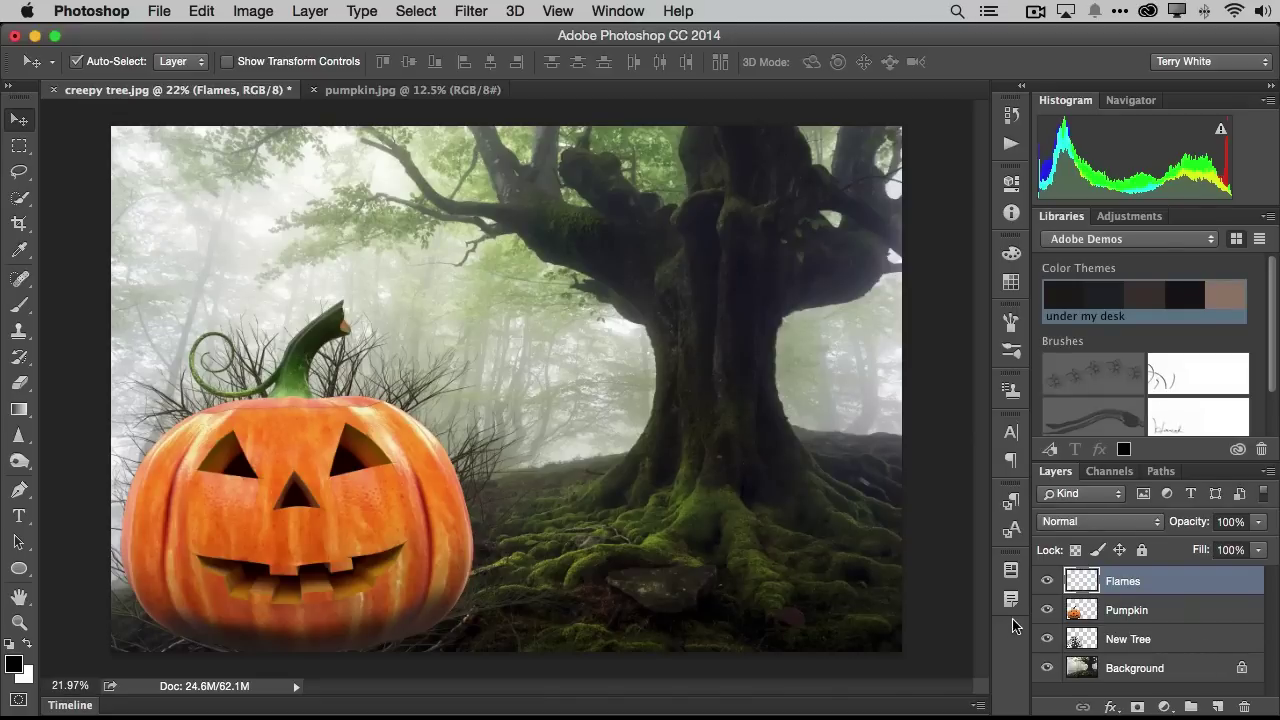
{"action": "left_click", "coordinate": [19, 490]}
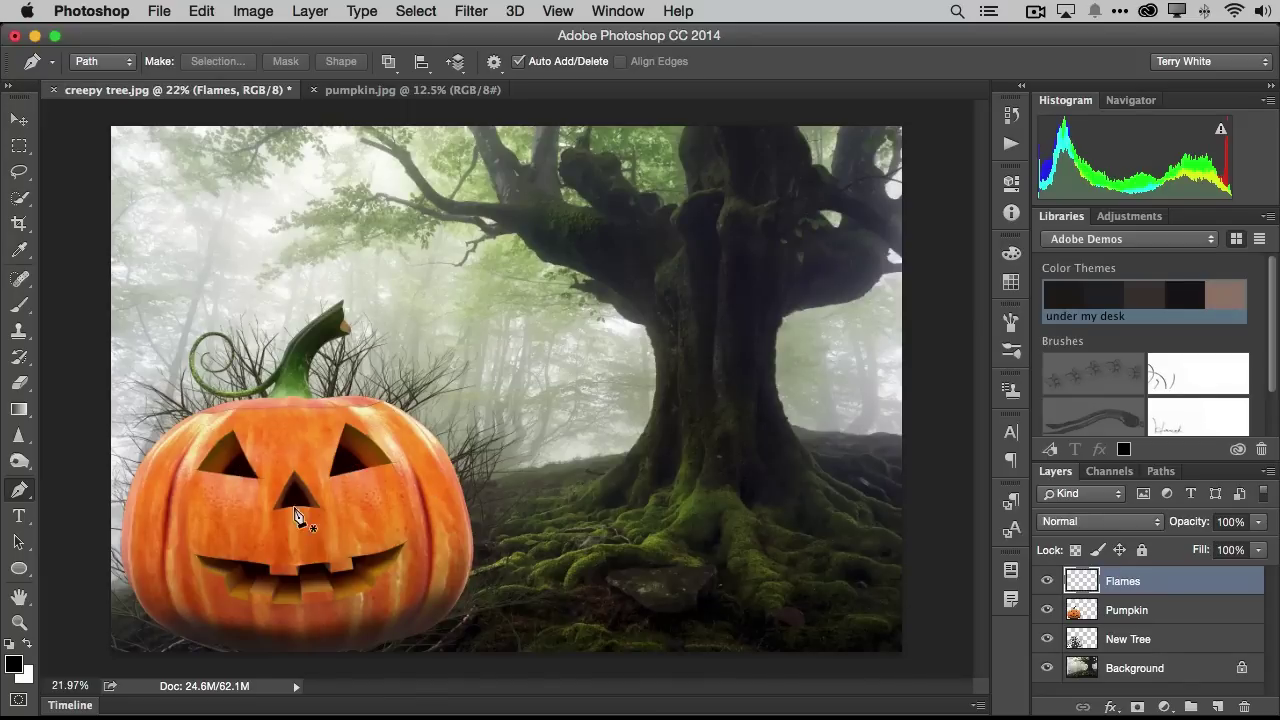
Step: Trace open Pen paths across the left eye, the nose and the right eye
{"action": "left_click", "coordinate": [224, 472]}
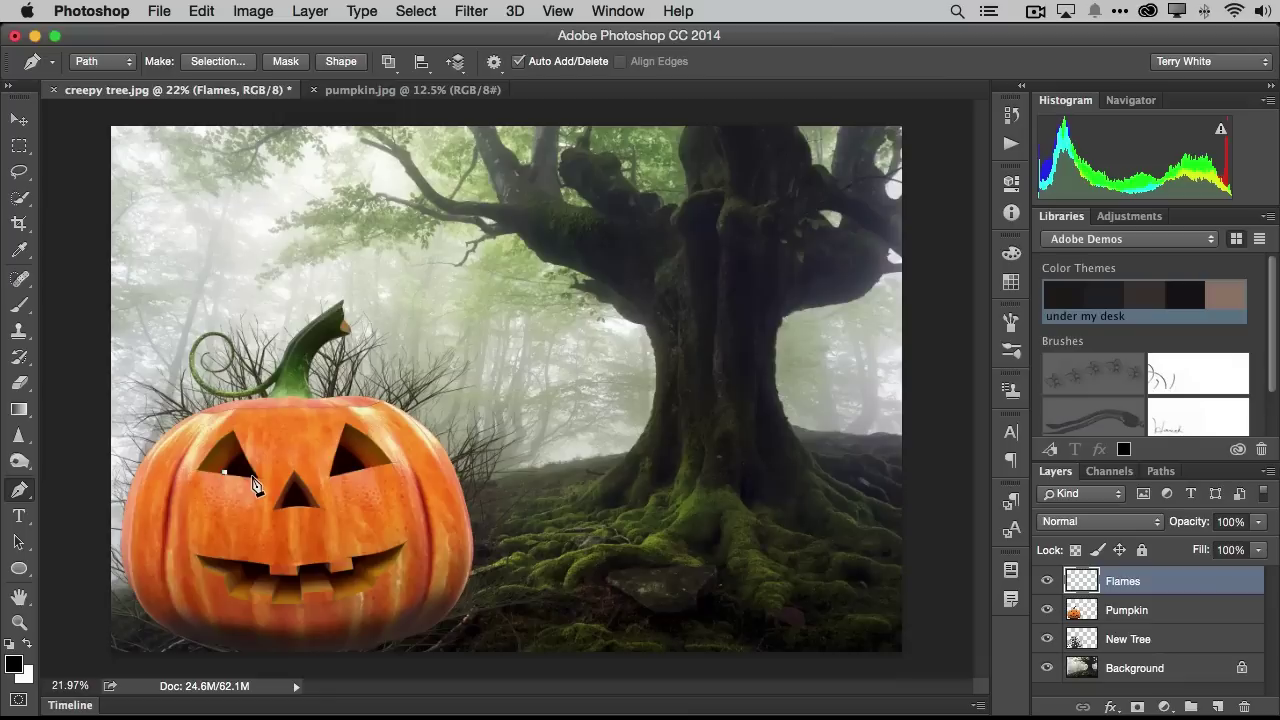
{"action": "left_click", "coordinate": [254, 477]}
{"action": "left_click", "coordinate": [284, 510]}
{"action": "left_click_drag", "start_coordinate": [288, 510], "coordinate": [309, 513]}
{"action": "key", "text": "super+z"}
{"action": "left_click", "coordinate": [333, 474]}
{"action": "left_click", "coordinate": [363, 467]}
Step: Trace a jagged open path along the mouth and teeth, ending at its right corner
{"action": "left_click", "coordinate": [242, 568]}
{"action": "left_click_drag", "start_coordinate": [256, 580], "coordinate": [263, 586]}
{"action": "left_click", "coordinate": [278, 581]}
{"action": "left_click", "coordinate": [283, 591]}
{"action": "left_click", "coordinate": [296, 586]}
{"action": "left_click", "coordinate": [305, 579]}
{"action": "left_click", "coordinate": [323, 573]}
{"action": "left_click", "coordinate": [333, 582]}
{"action": "left_click", "coordinate": [355, 578]}
{"action": "left_click", "coordinate": [357, 567]}
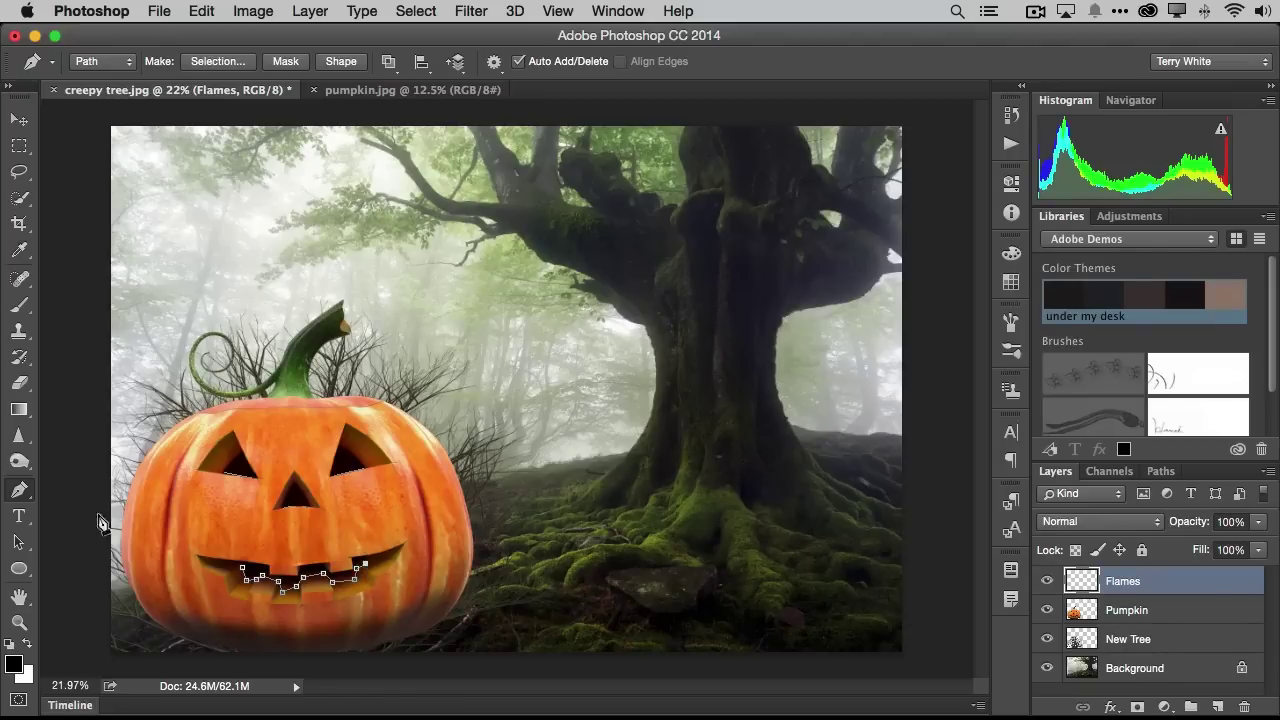
{"action": "left_click", "coordinate": [21, 490]}
{"action": "left_click", "coordinate": [469, 11]}
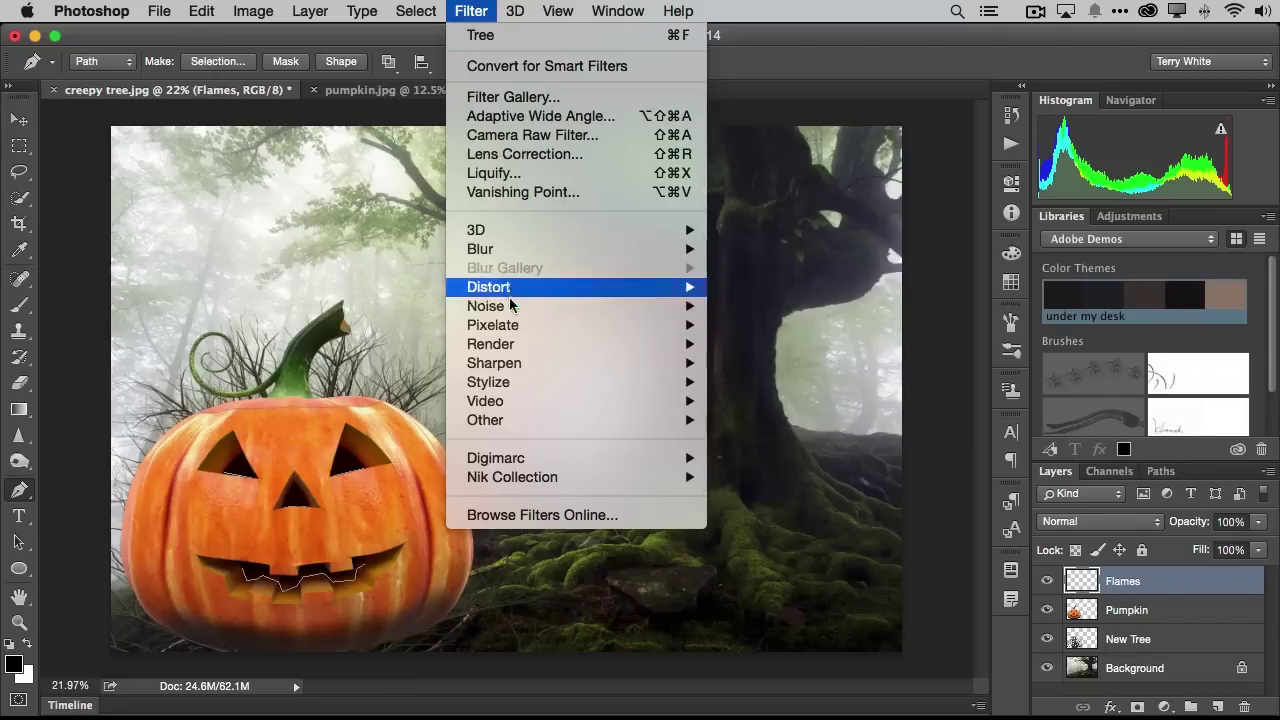
Step: Render shorter Flame filter flames along the paths with complexity 10 and opacity 25
{"action": "mouse_move", "coordinate": [514, 346]}
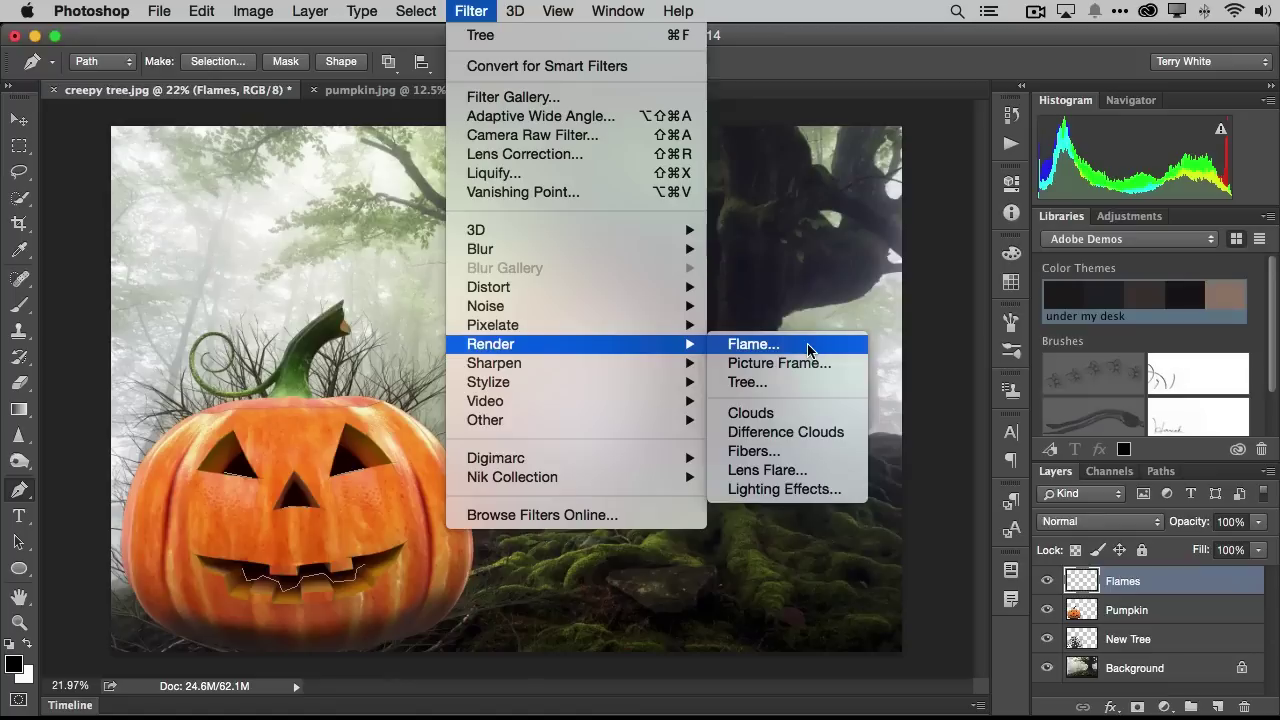
{"action": "left_click", "coordinate": [808, 347]}
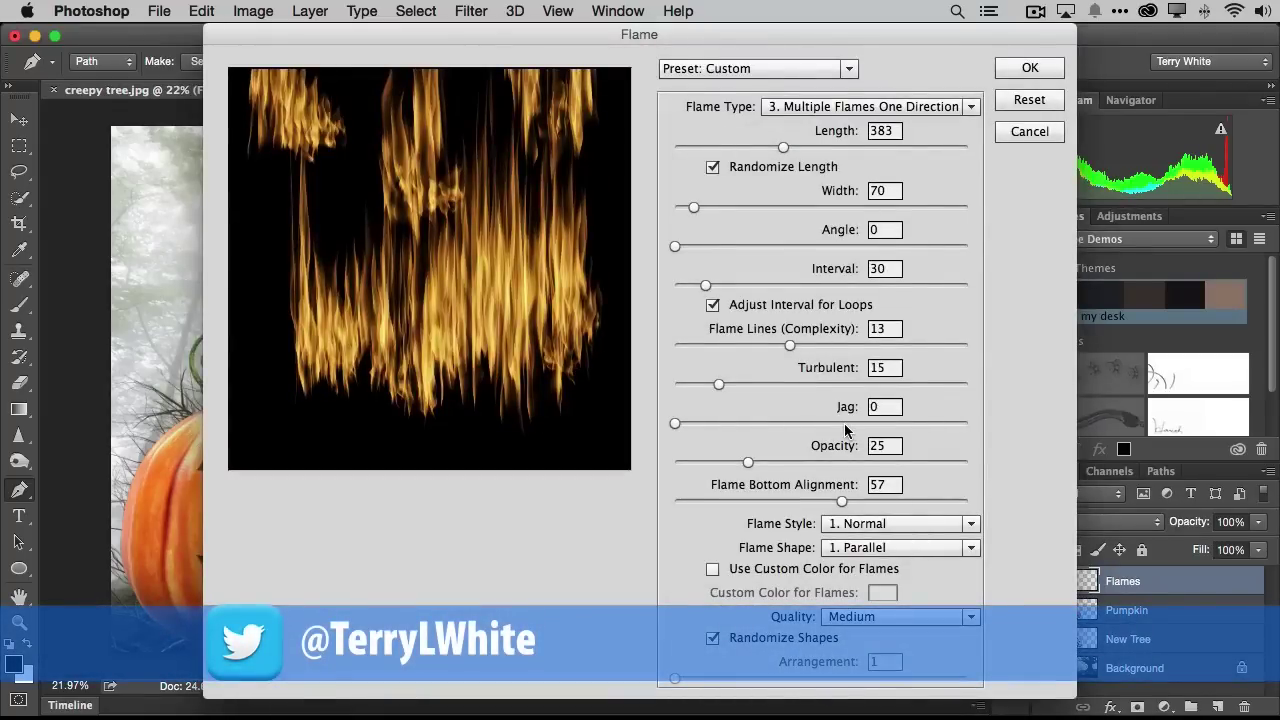
{"action": "left_click_drag", "start_coordinate": [784, 147], "coordinate": [708, 148]}
{"action": "left_click_drag", "start_coordinate": [710, 147], "coordinate": [696, 147]}
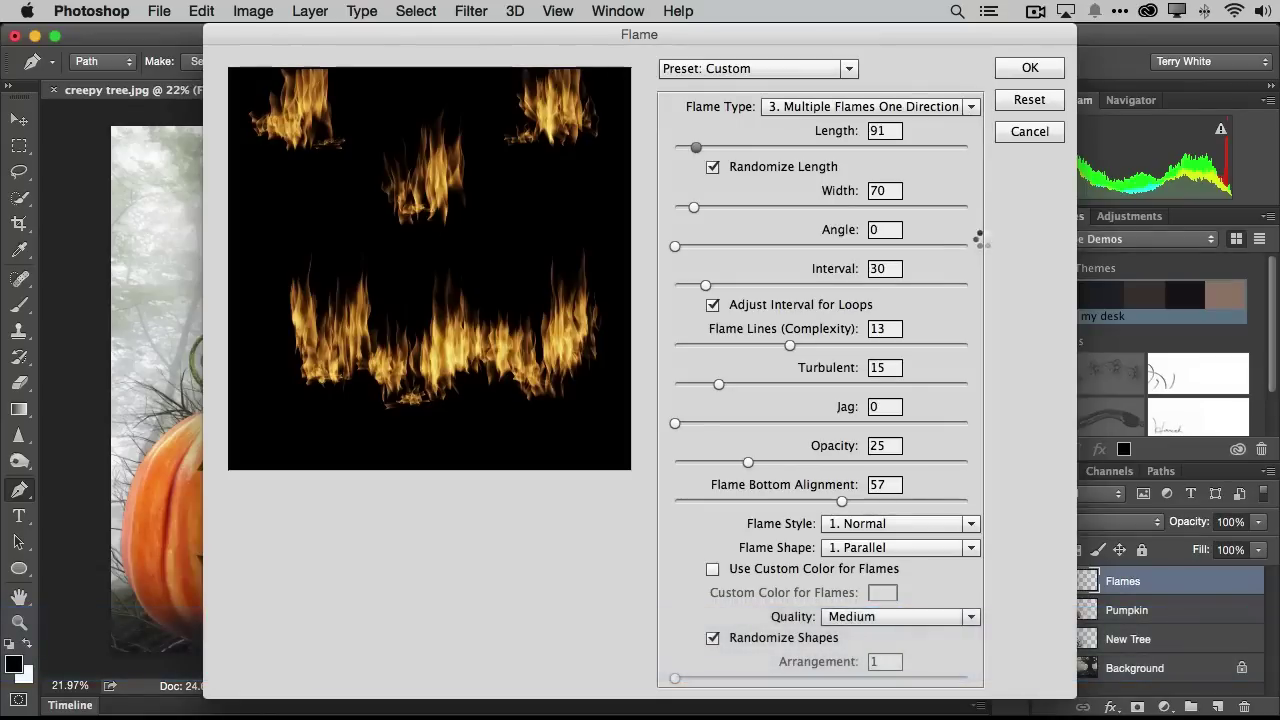
{"action": "left_click_drag", "start_coordinate": [790, 346], "coordinate": [748, 346]}
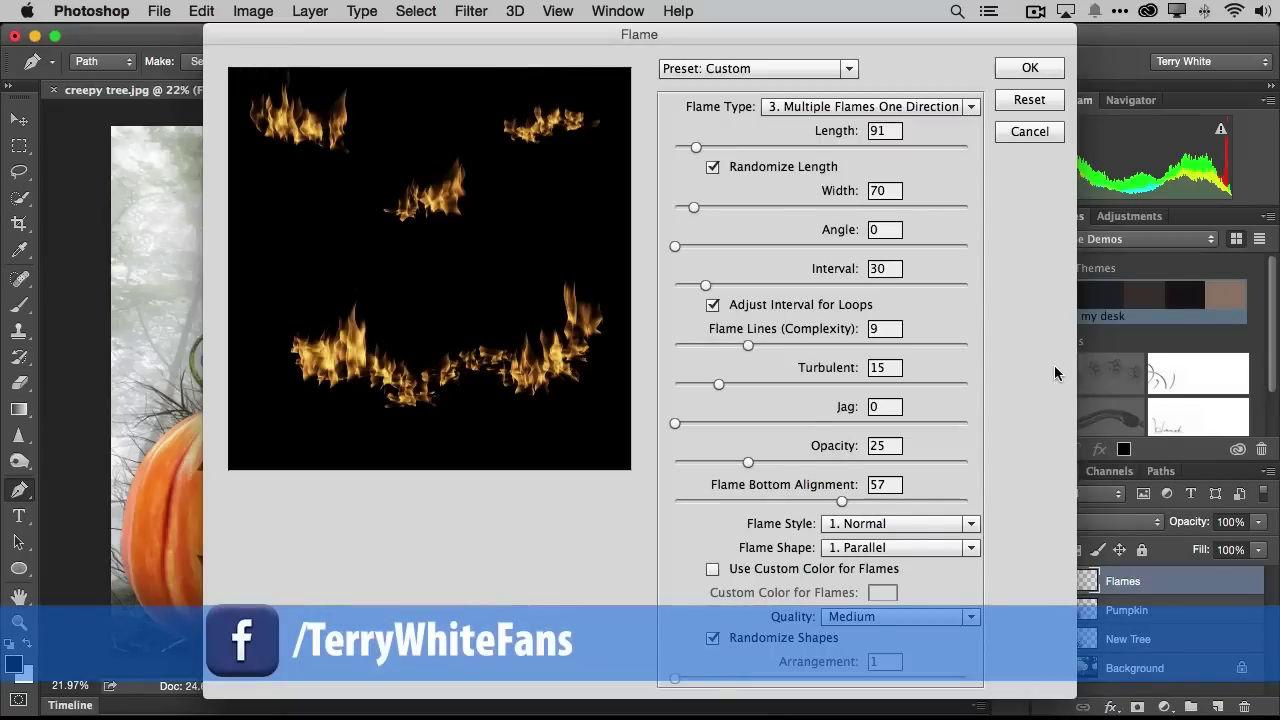
{"action": "left_click", "coordinate": [767, 345]}
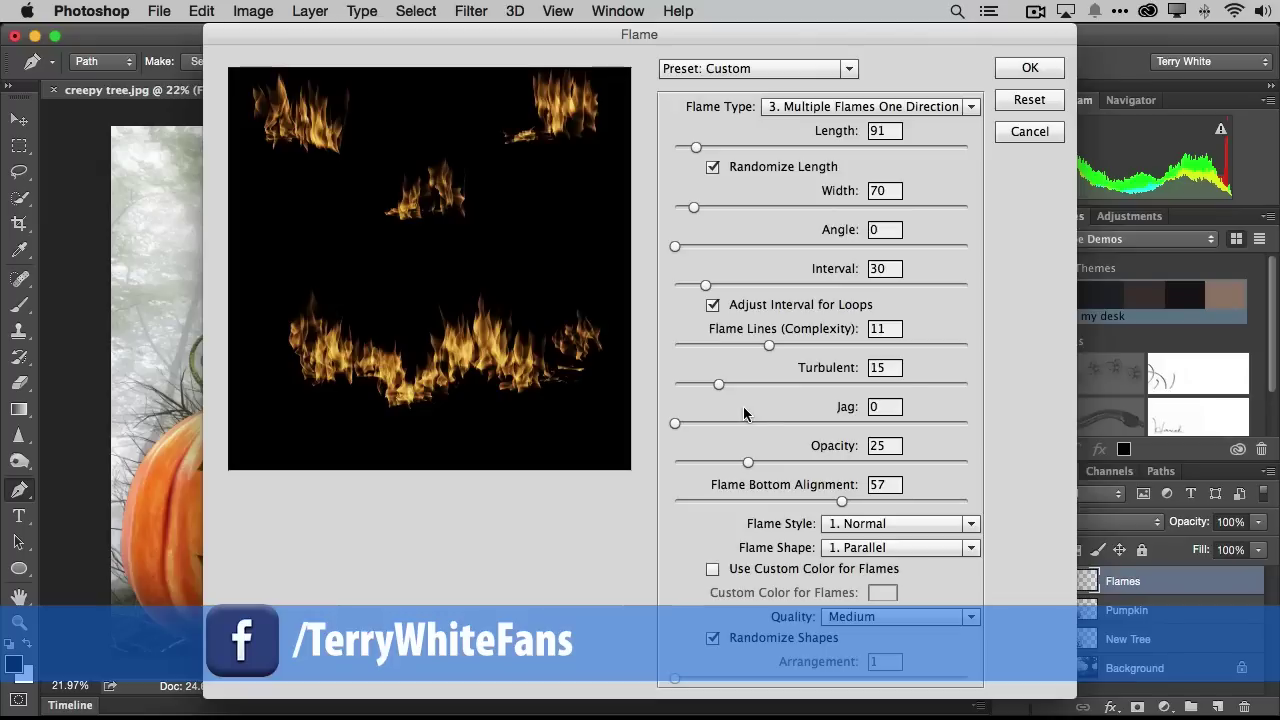
{"action": "left_click_drag", "start_coordinate": [767, 347], "coordinate": [758, 347]}
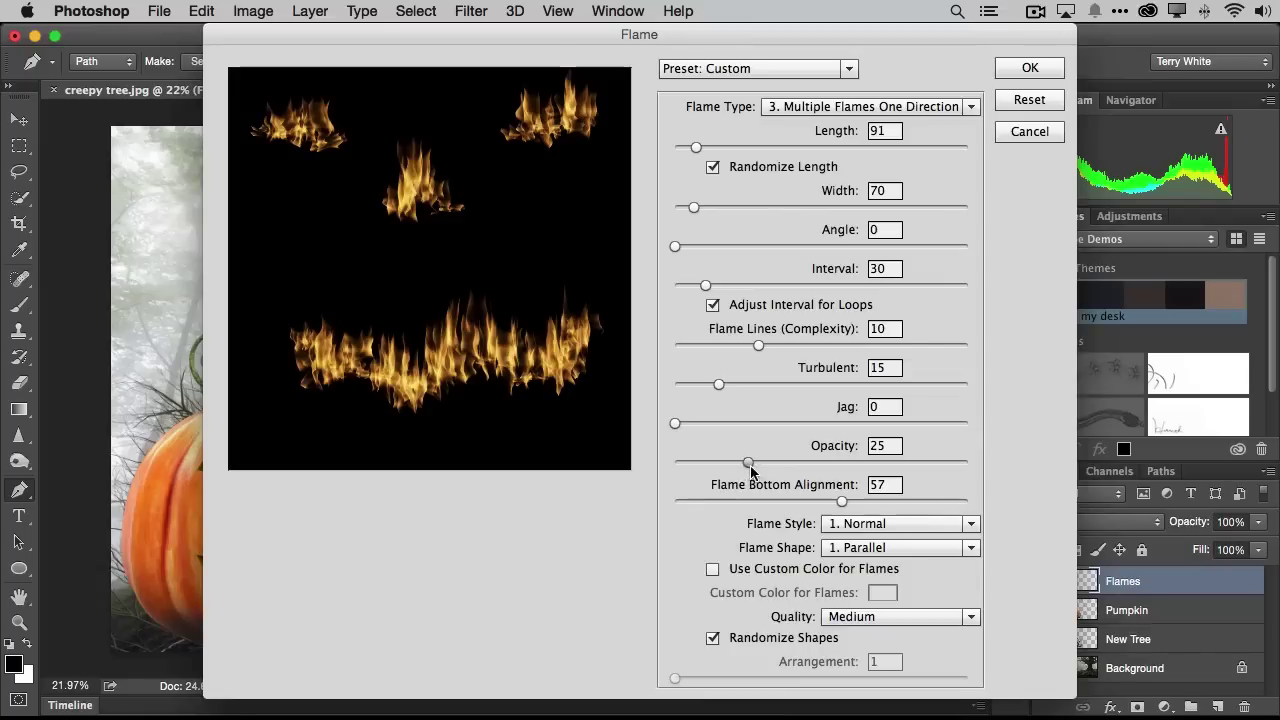
{"action": "left_click_drag", "start_coordinate": [748, 463], "coordinate": [741, 462]}
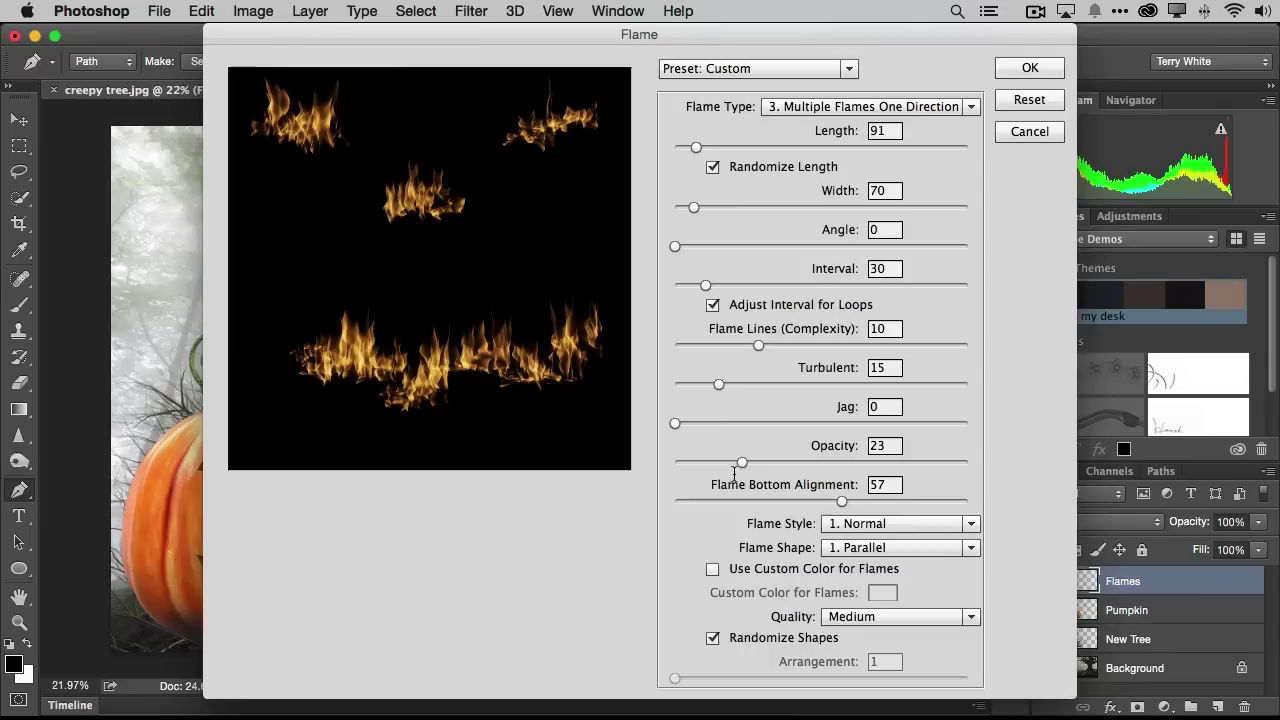
{"action": "left_click_drag", "start_coordinate": [742, 464], "coordinate": [748, 465]}
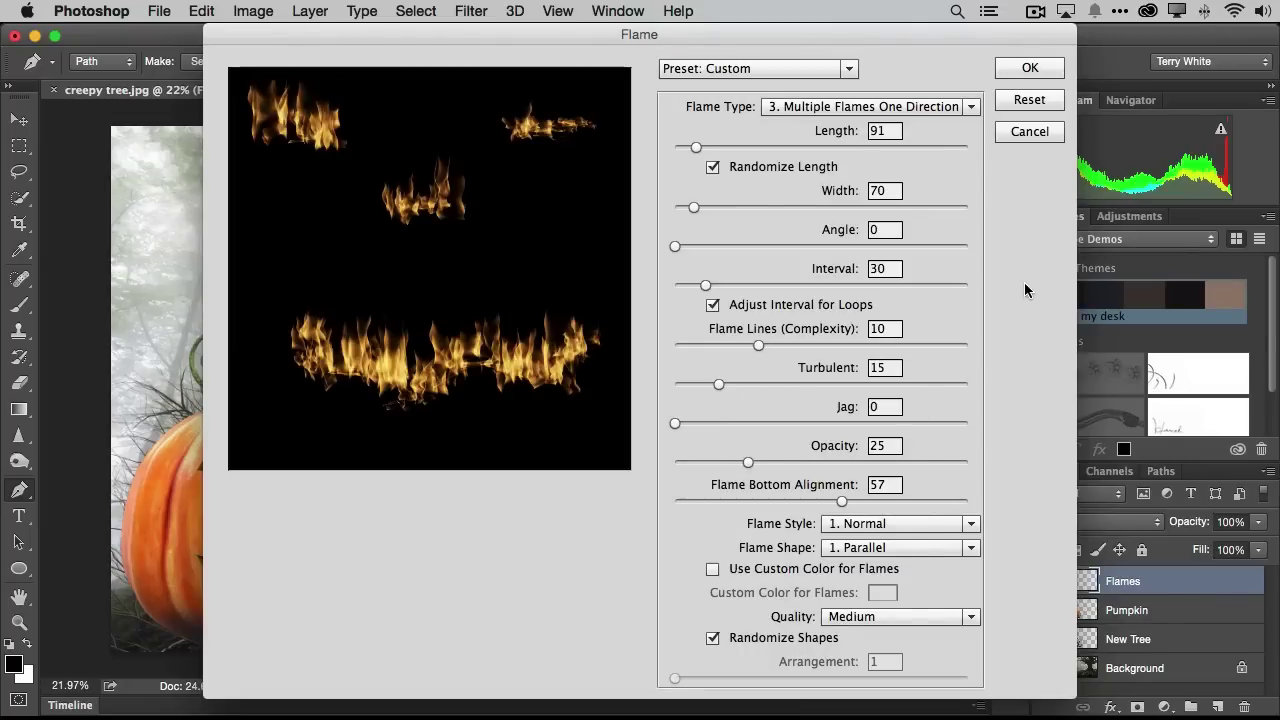
{"action": "left_click", "coordinate": [1030, 66]}
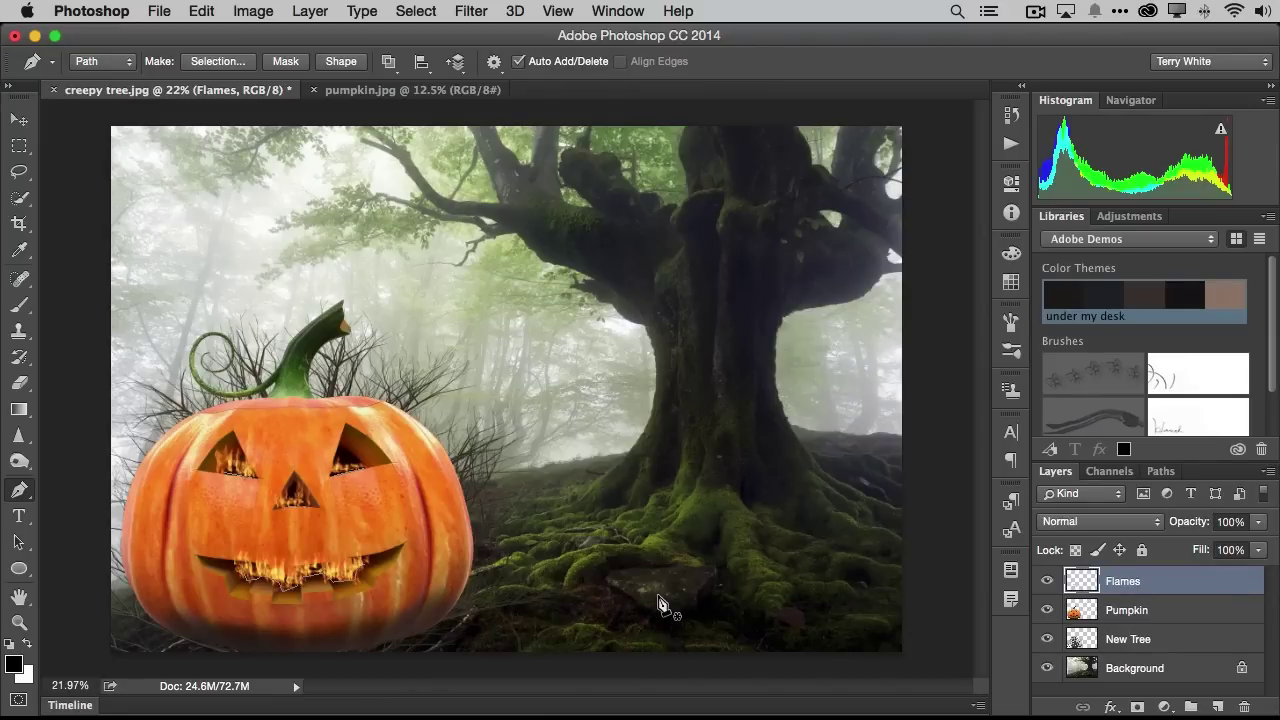
Step: Delete the leftover Work Path in the Paths panel
{"action": "left_click", "coordinate": [1160, 474]}
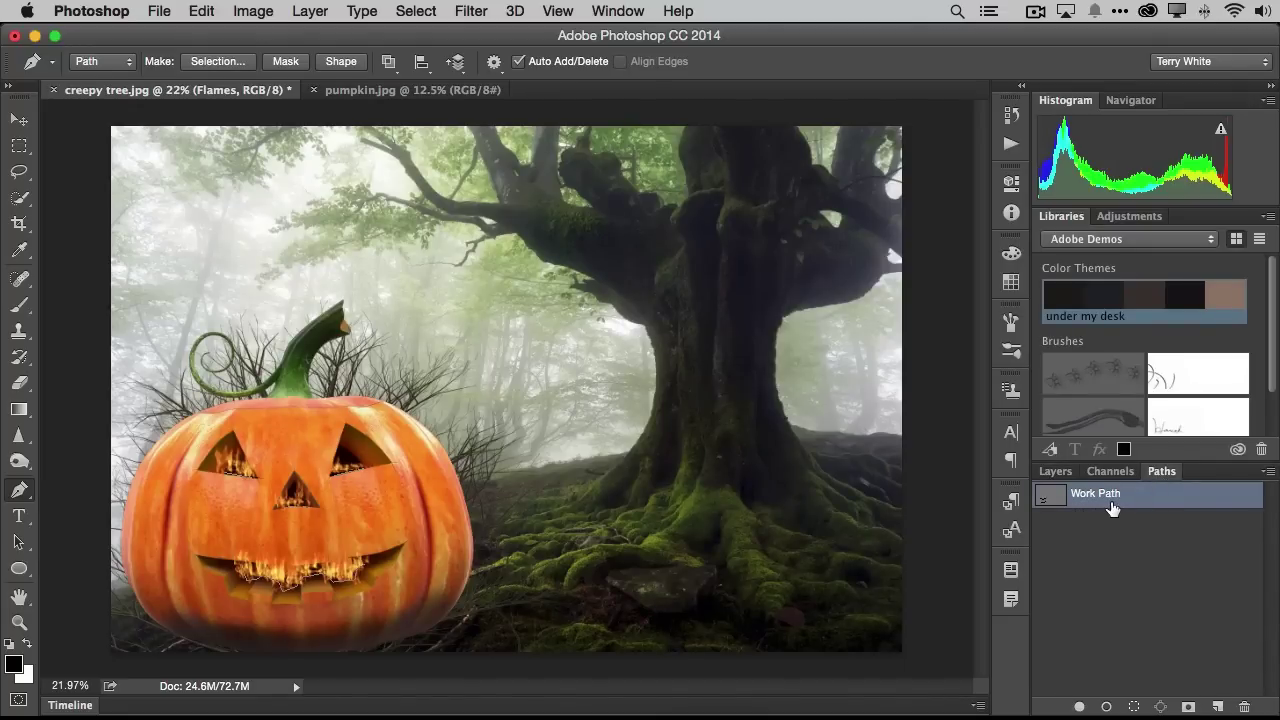
{"action": "left_click_drag", "start_coordinate": [1130, 505], "coordinate": [1245, 707]}
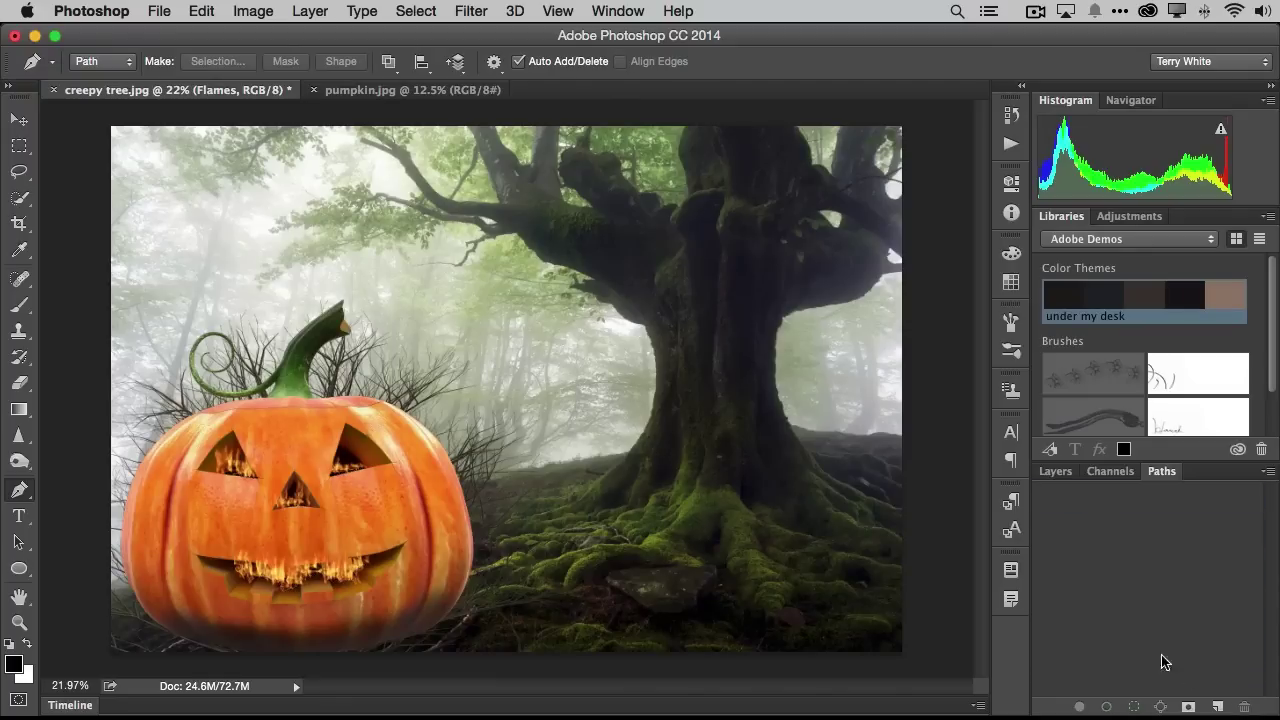
{"action": "left_click", "coordinate": [1055, 471]}
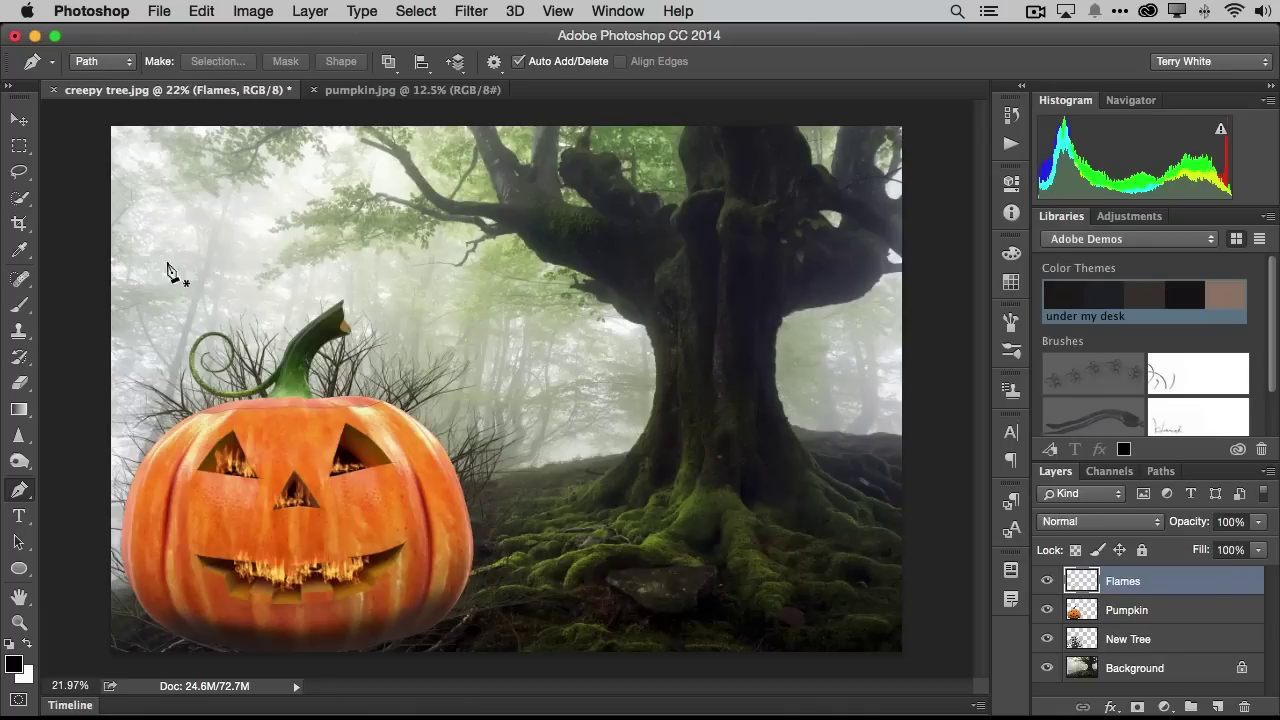
Step: Nudge the Pumpkin layer, then shift the Flames layer 24 px right and 21 px down
{"action": "left_click", "coordinate": [19, 119]}
{"action": "left_click_drag", "start_coordinate": [377, 485], "coordinate": [382, 486]}
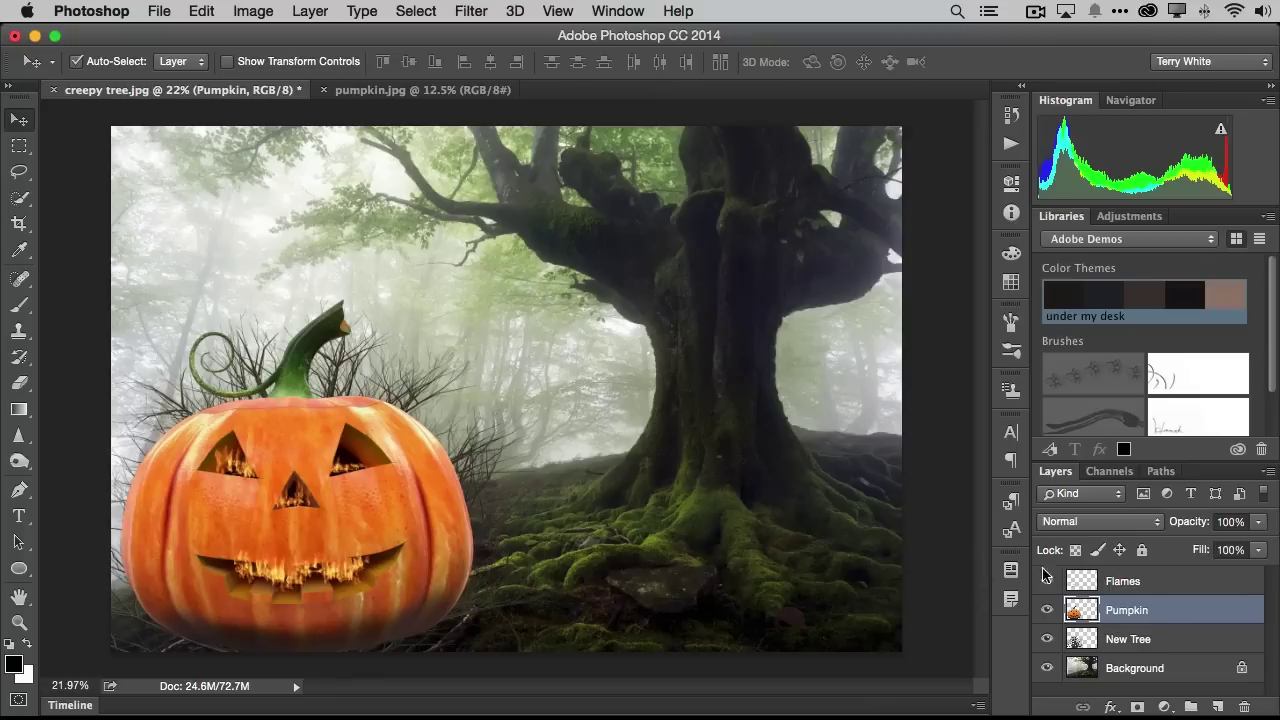
{"action": "left_click", "coordinate": [364, 474]}
{"action": "left_click_drag", "start_coordinate": [362, 471], "coordinate": [358, 477]}
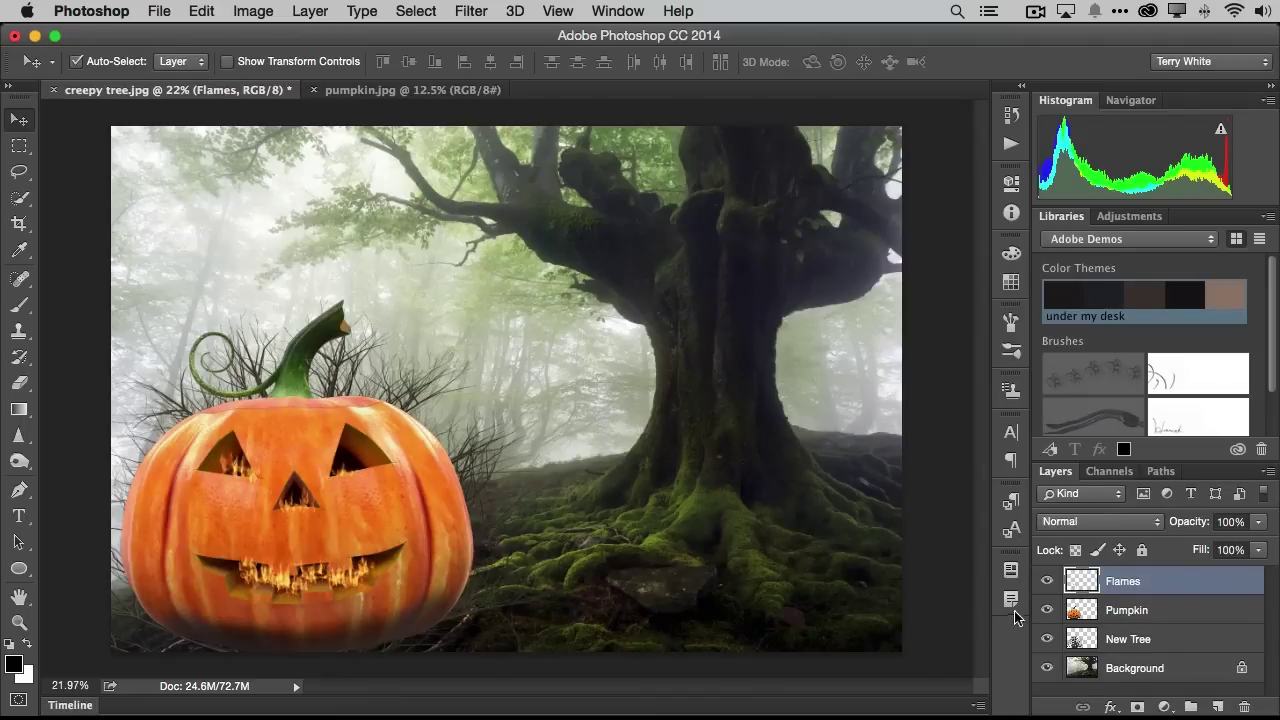
Step: Add a layer mask to Flames and ready a black 65 px soft round brush
{"action": "left_click", "coordinate": [1135, 708]}
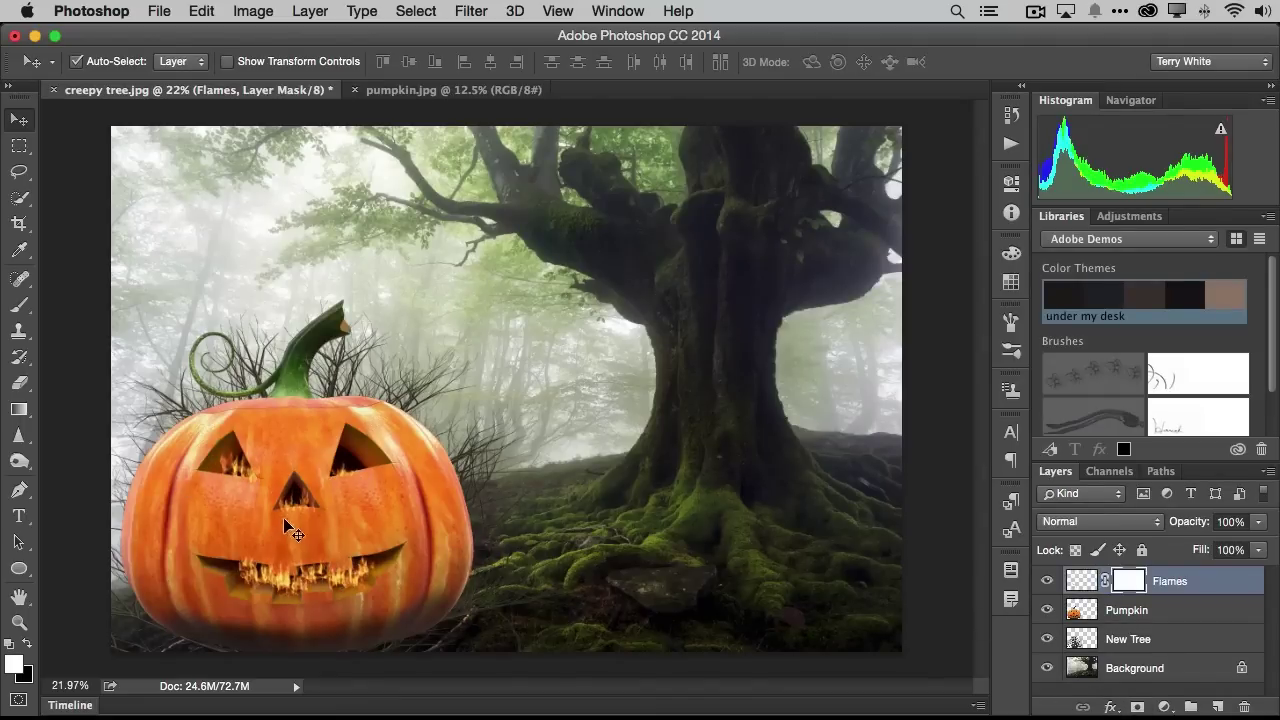
{"action": "left_click", "coordinate": [19, 307]}
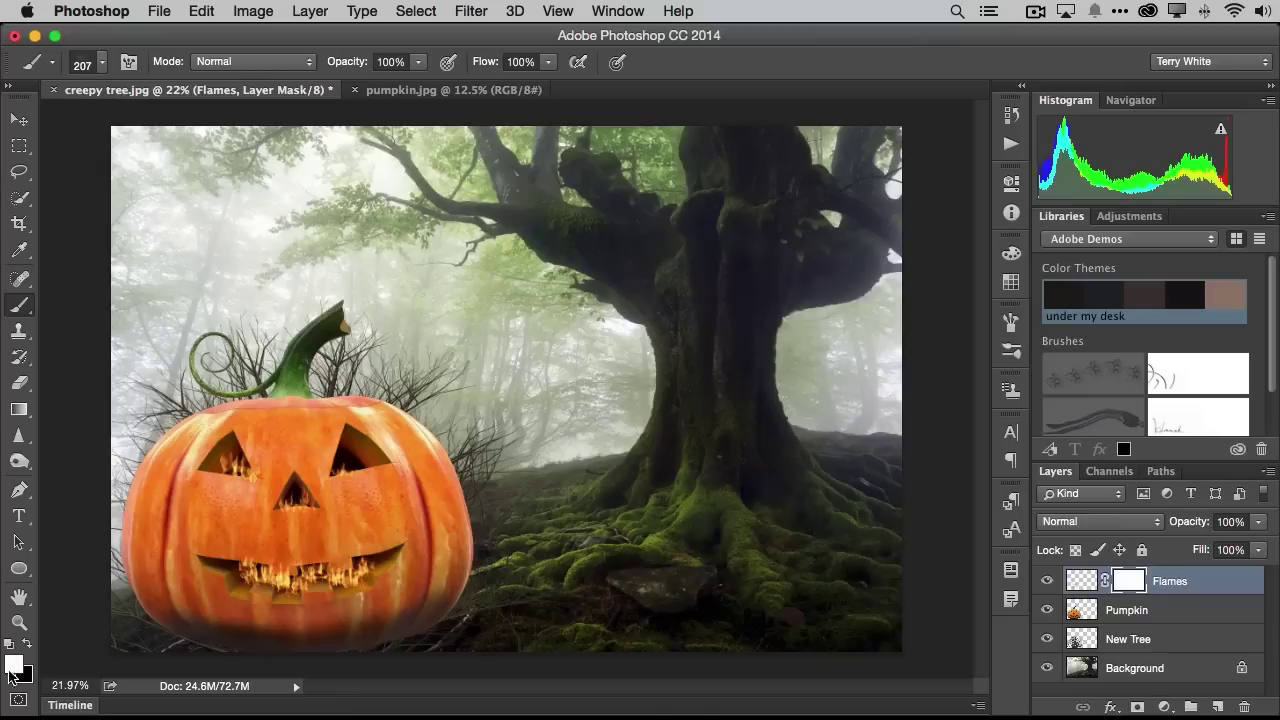
{"action": "left_click", "coordinate": [28, 644]}
{"action": "left_click", "coordinate": [104, 65]}
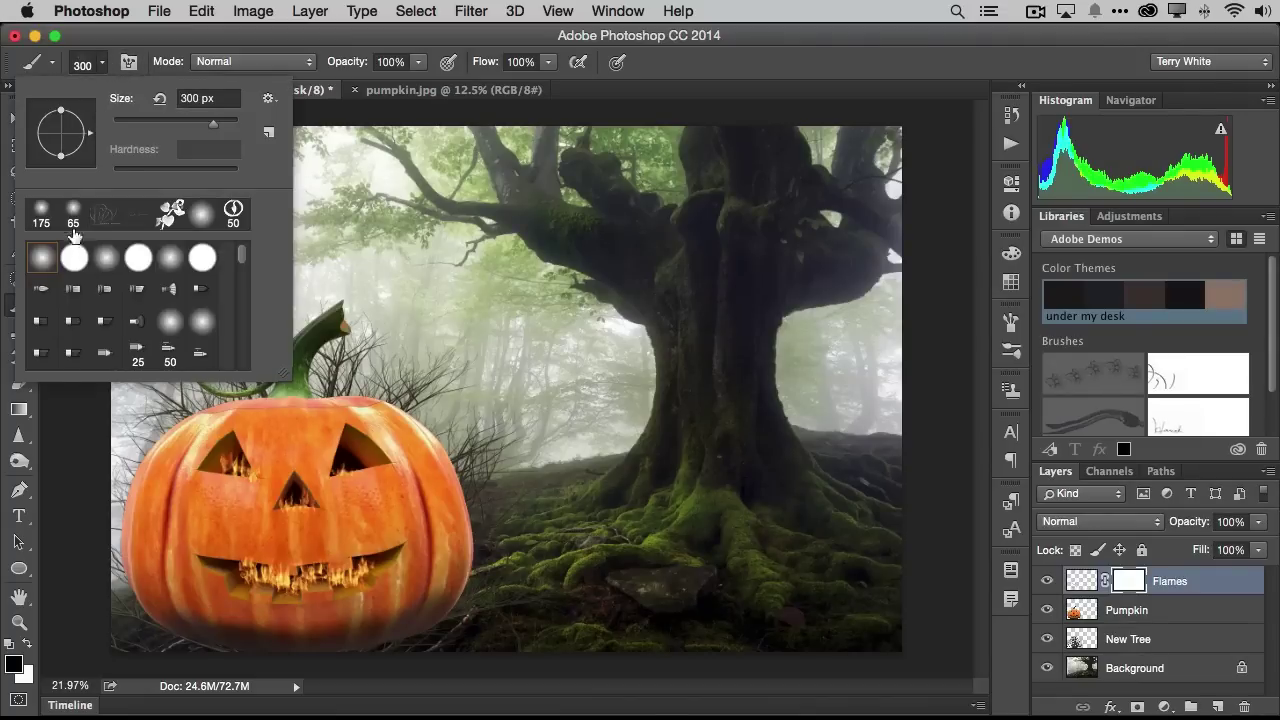
{"action": "left_click", "coordinate": [71, 213]}
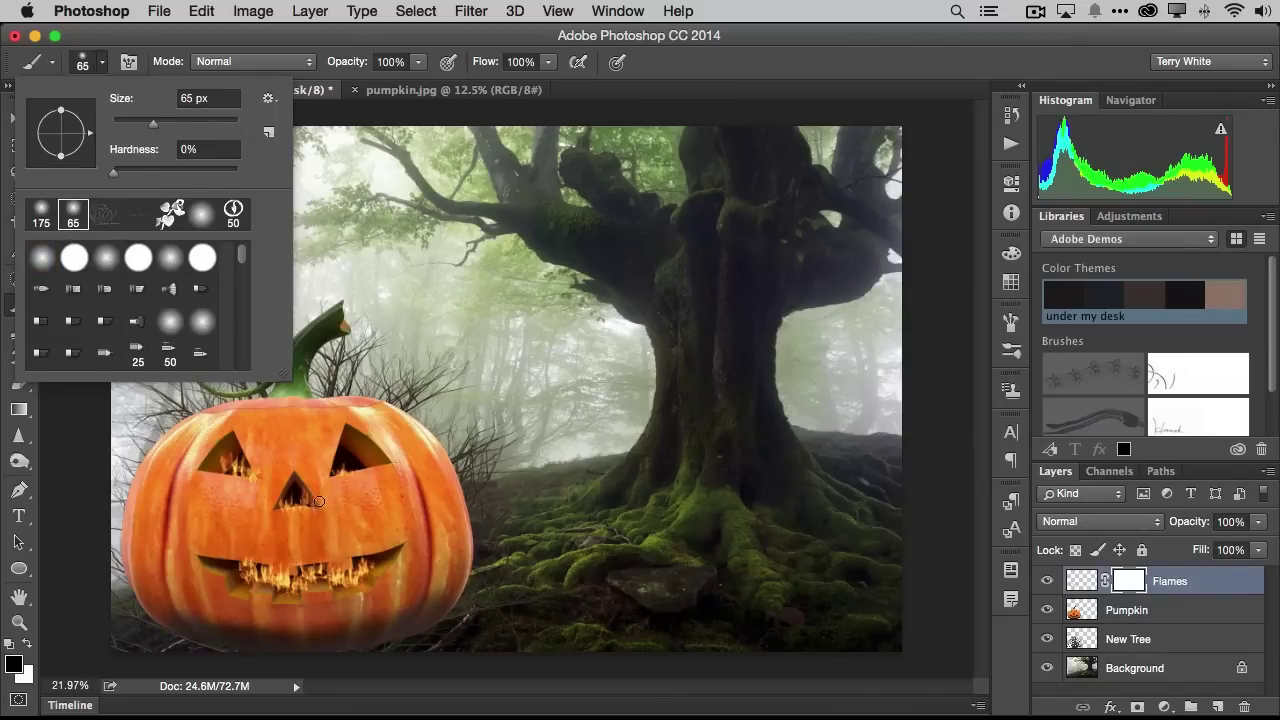
{"action": "left_click", "coordinate": [320, 501]}
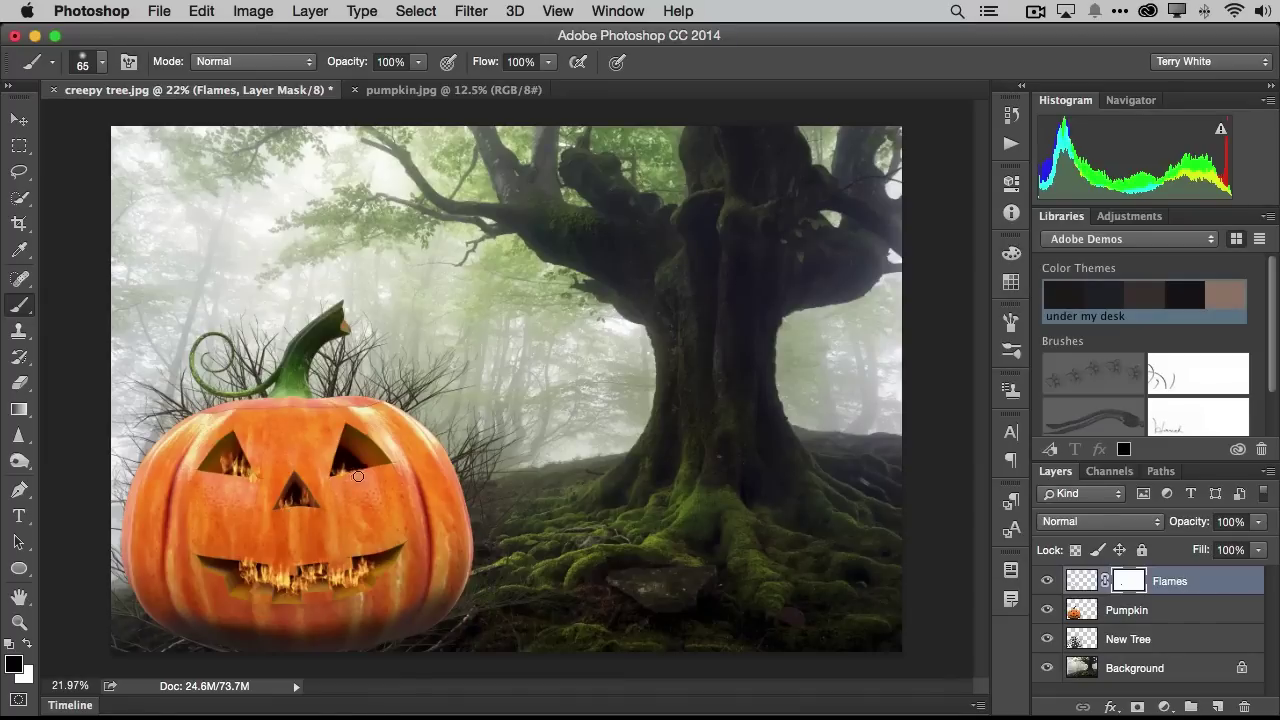
Step: Paint out stray flames around the eyes and along the mouth's lower edge
{"action": "left_click_drag", "start_coordinate": [356, 477], "coordinate": [346, 484]}
{"action": "left_click_drag", "start_coordinate": [260, 468], "coordinate": [271, 480]}
{"action": "left_click_drag", "start_coordinate": [361, 590], "coordinate": [349, 593]}
Step: Scale the Flames layer up slightly with Free Transform and commit it
{"action": "key", "text": "super+t"}
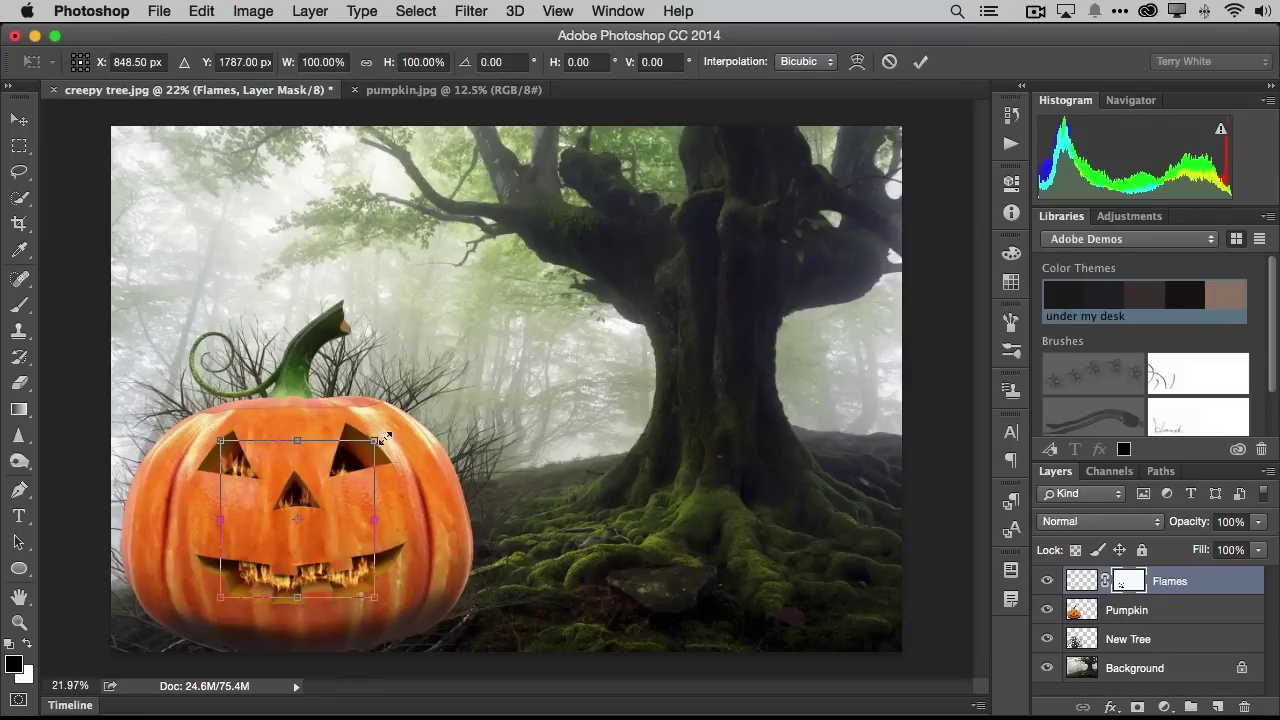
{"action": "left_click_drag", "start_coordinate": [378, 438], "coordinate": [376, 437]}
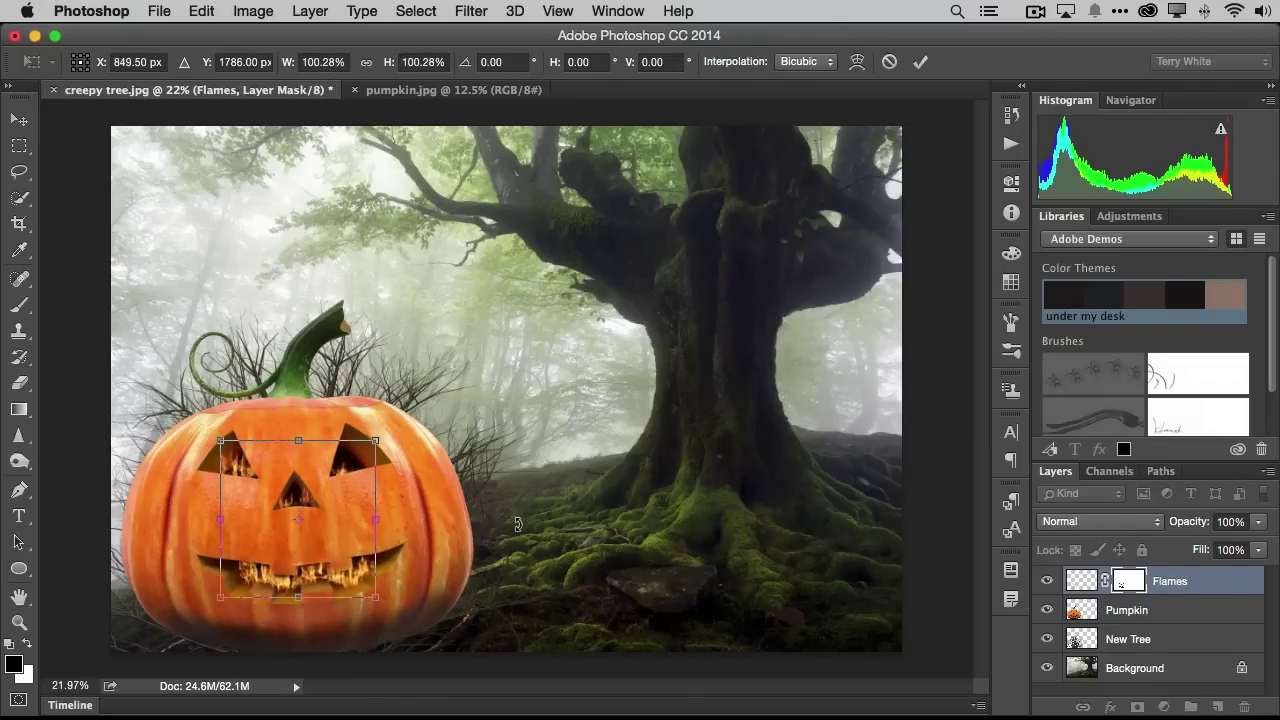
{"action": "key", "text": "Return"}
{"action": "key", "text": "b"}
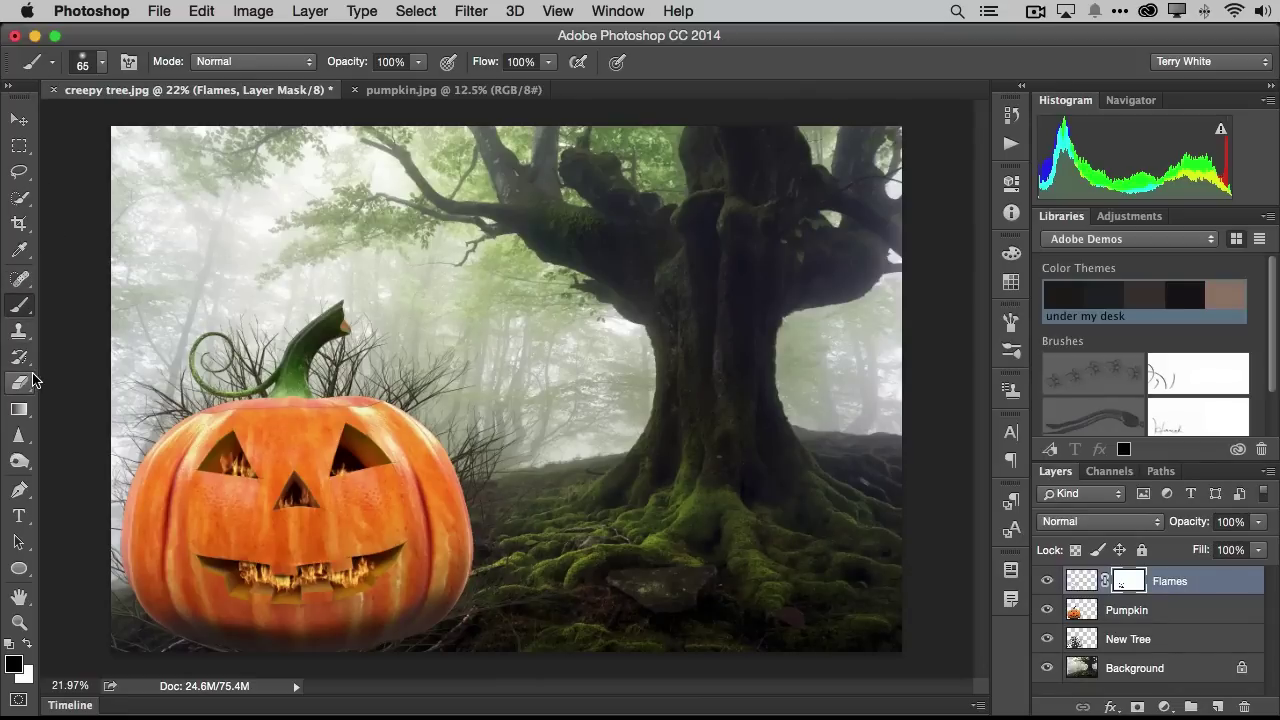
{"action": "key", "text": "t"}
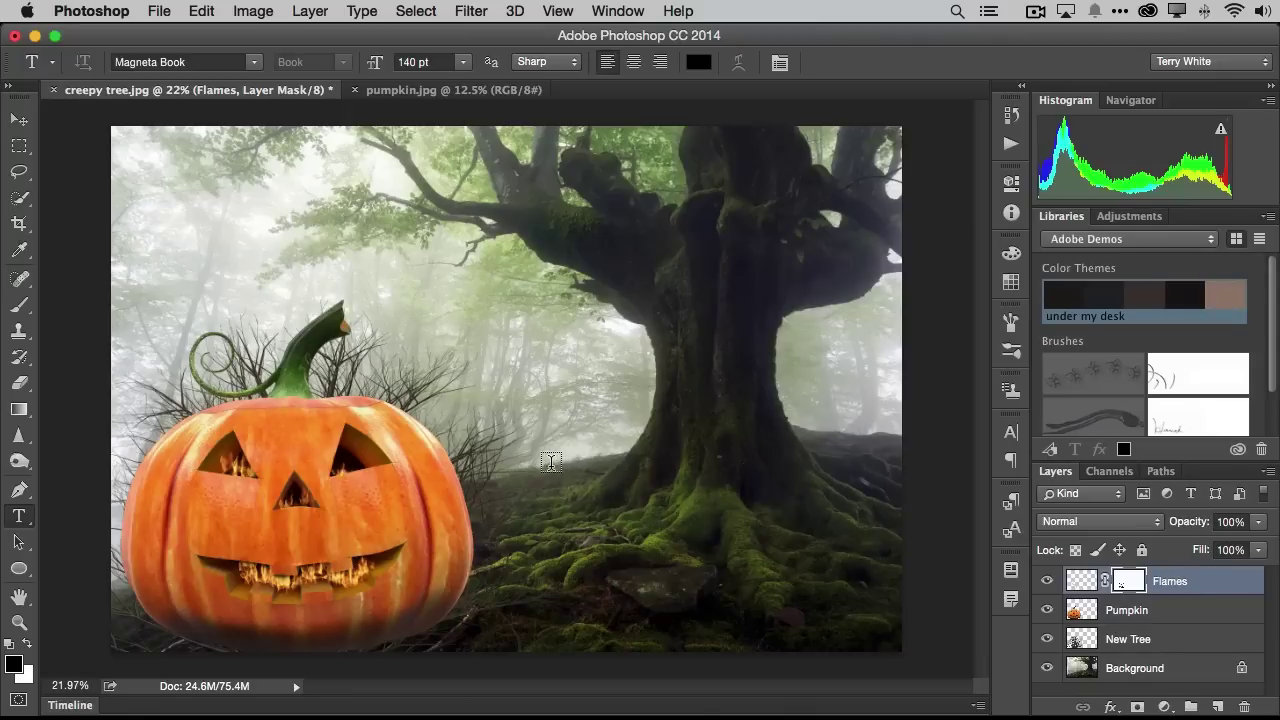
Step: Type 'Happy' over the tree trunk and scale it down to 62.8 pt Magneta Book
{"action": "left_click", "coordinate": [550, 470]}
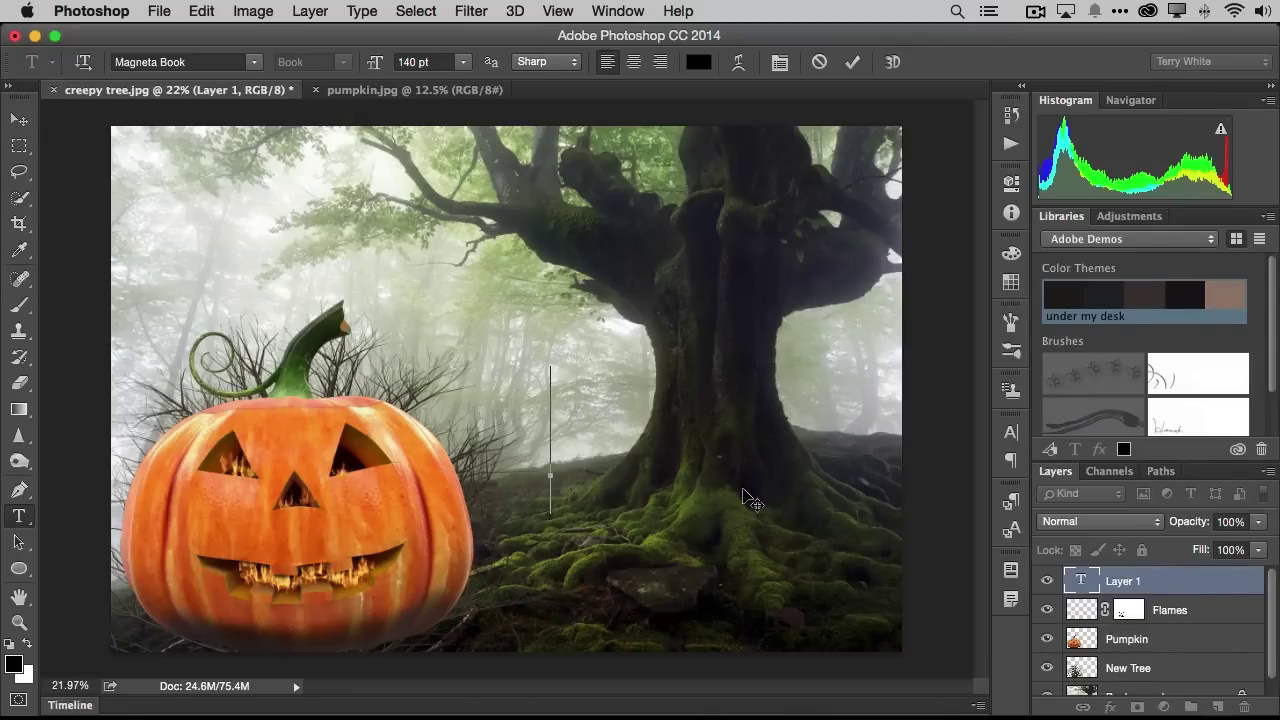
{"action": "type", "text": "Happy"}
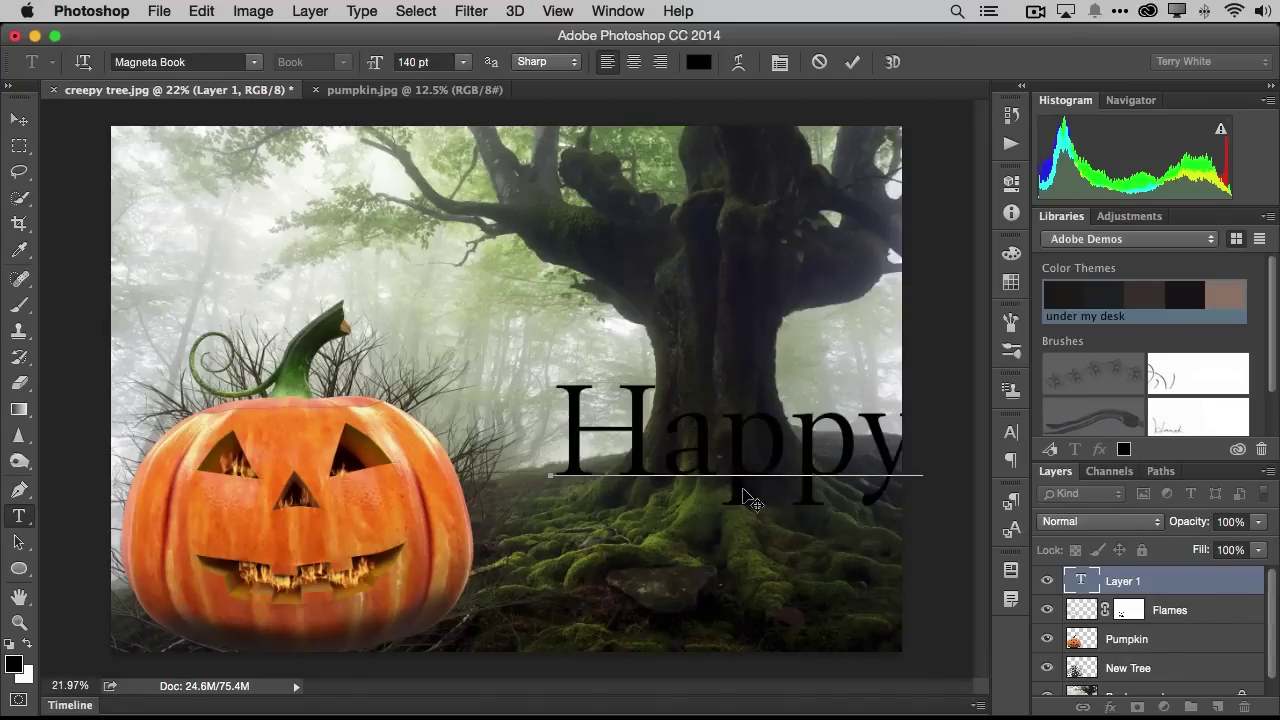
{"action": "key", "text": "super+a"}
{"action": "key", "text": "super+shift+comma"}
{"action": "key", "text": "super+shift+comma"}
{"action": "key", "text": "super+shift+comma"}
{"action": "key", "text": "super+shift+comma"}
{"action": "key", "text": "super+shift+comma"}
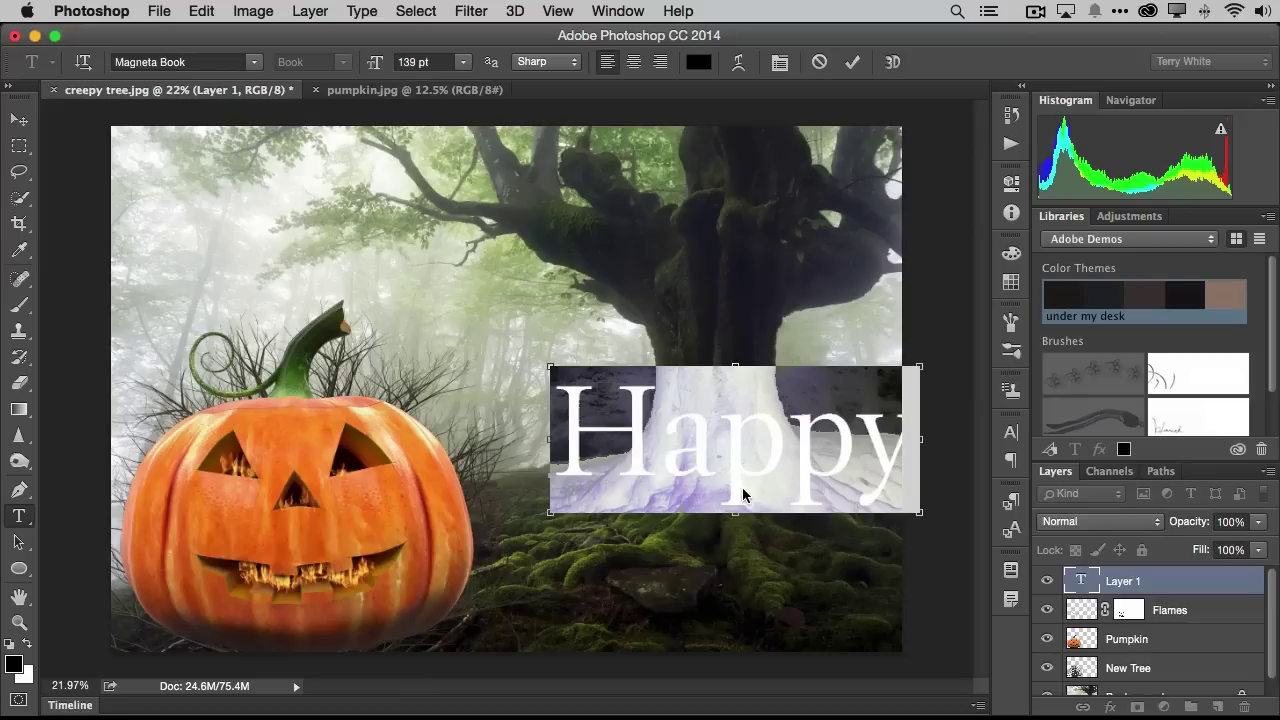
{"action": "key", "text": "super+shift+comma"}
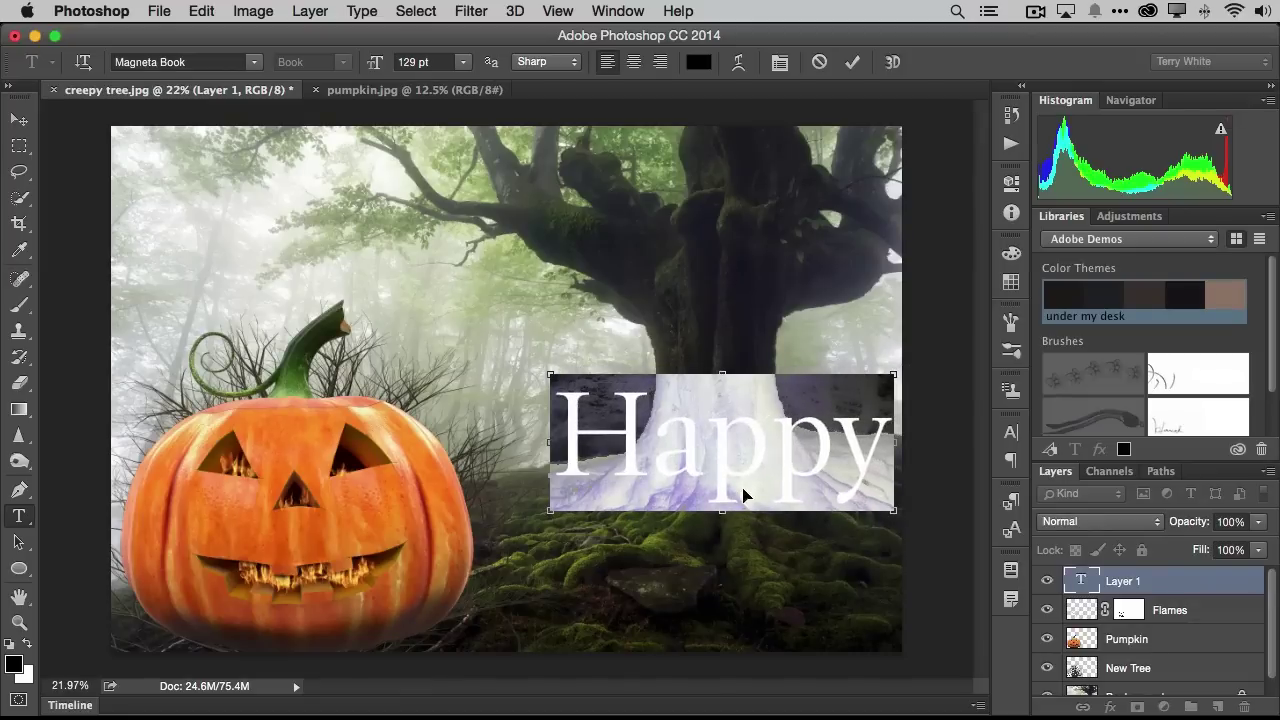
{"action": "left_click_drag", "start_coordinate": [897, 368], "coordinate": [722, 447]}
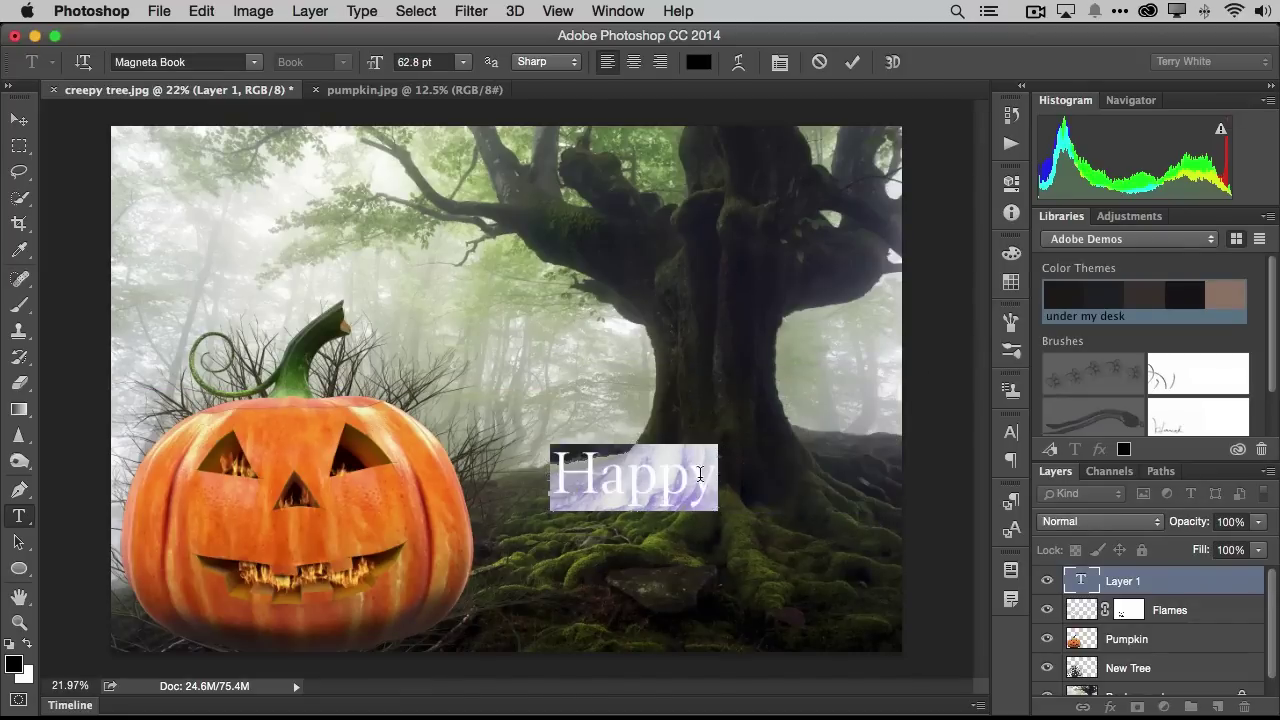
{"action": "left_click", "coordinate": [18, 119]}
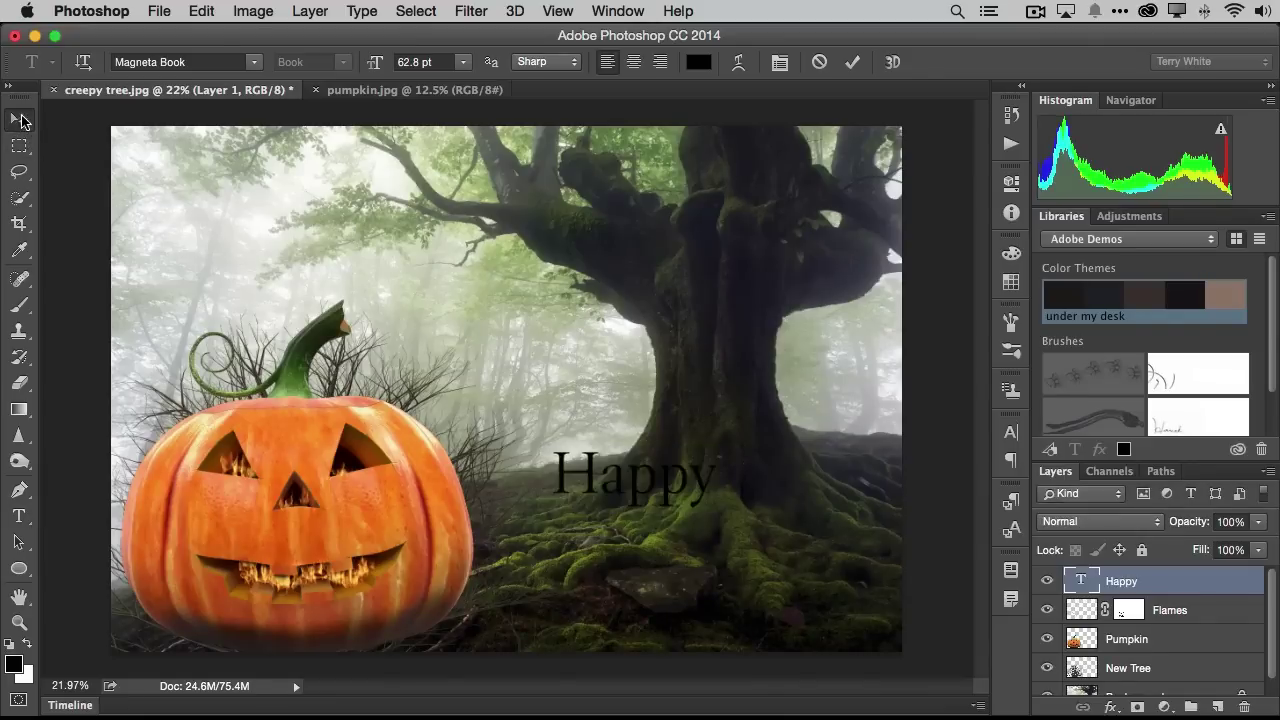
{"action": "left_click_drag", "start_coordinate": [589, 484], "coordinate": [558, 493]}
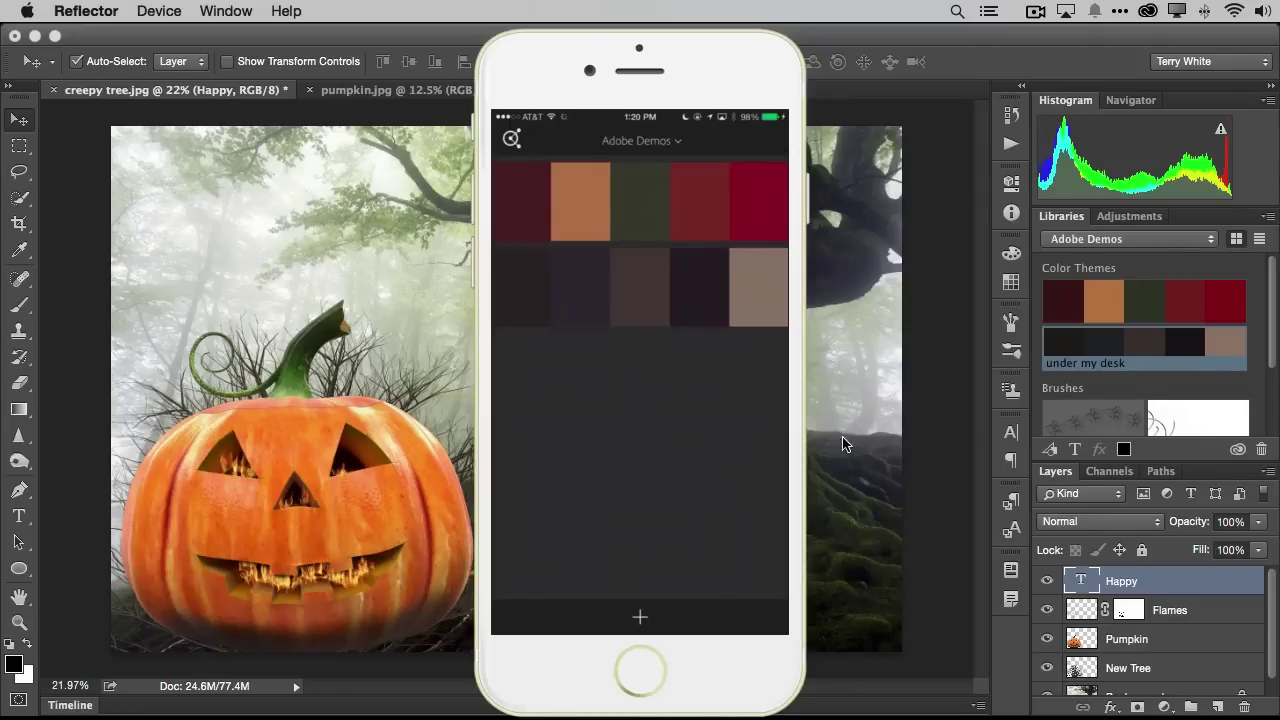
Step: Bring Photoshop back in front of the Reflector phone mirror
{"action": "left_click", "coordinate": [885, 312]}
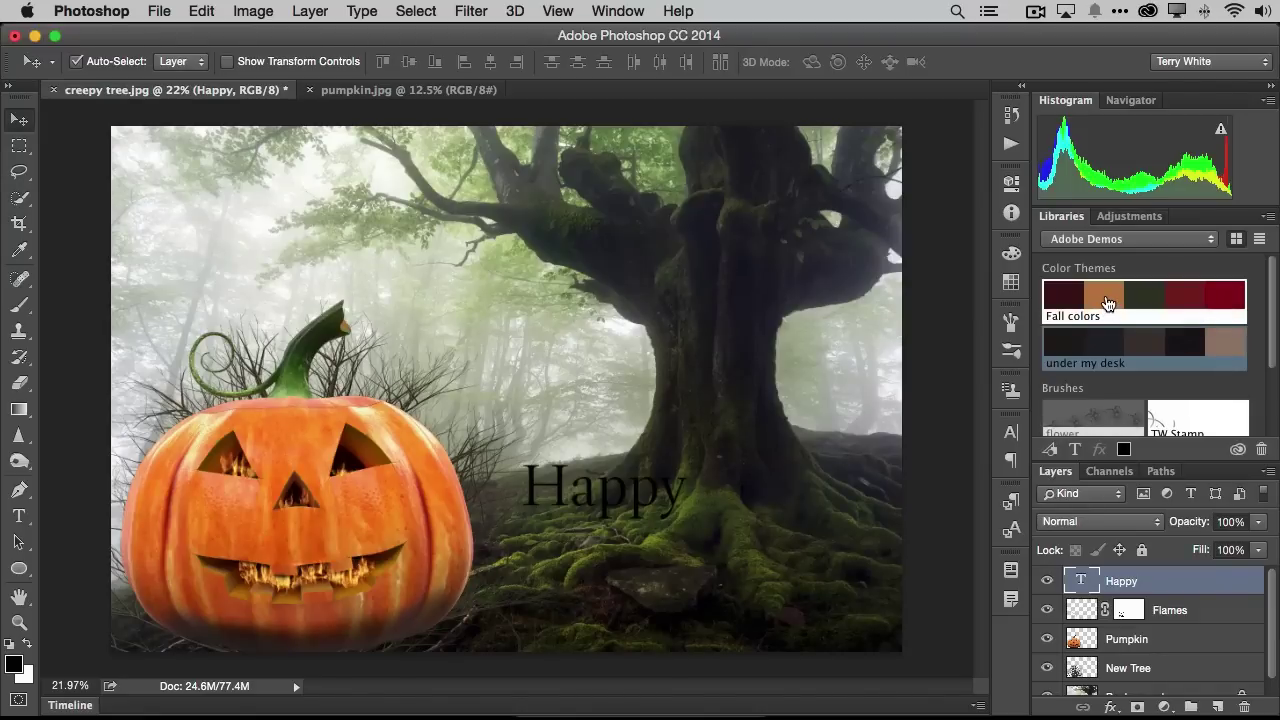
Step: Try the Fall colors swatches on Happy, settling on the tan-orange one
{"action": "mouse_move", "coordinate": [1108, 303]}
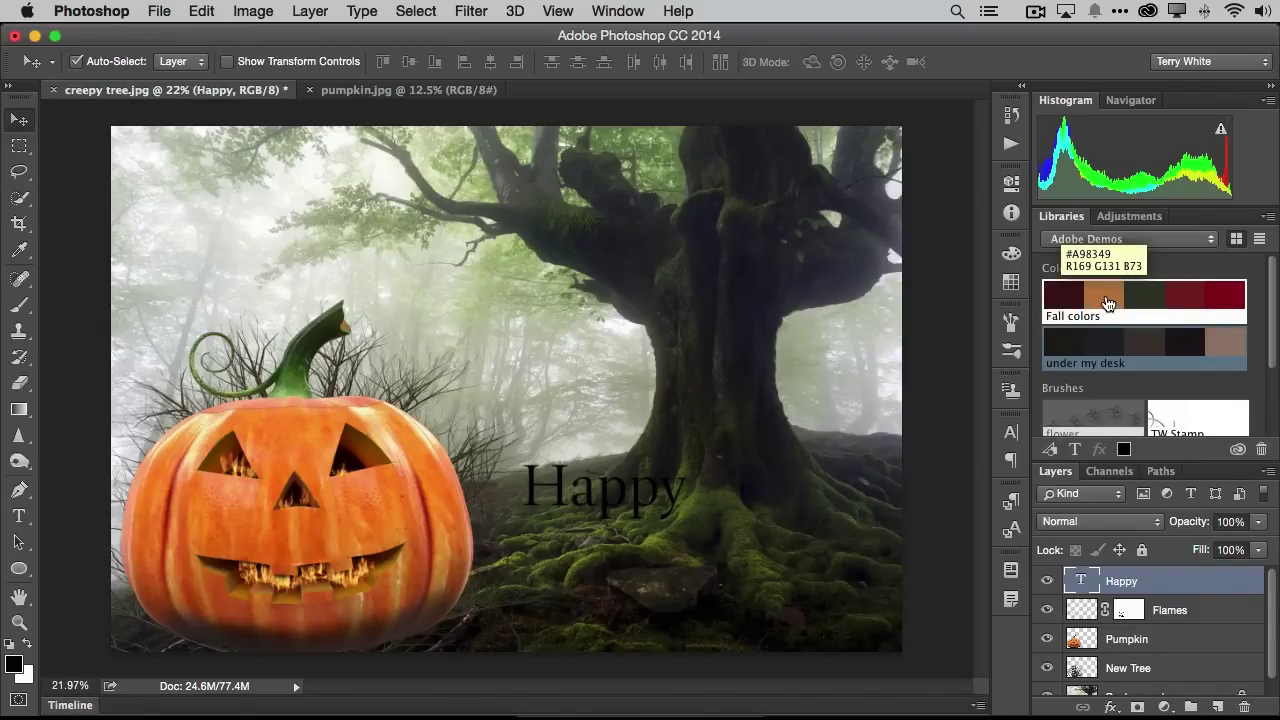
{"action": "left_click", "coordinate": [1108, 303]}
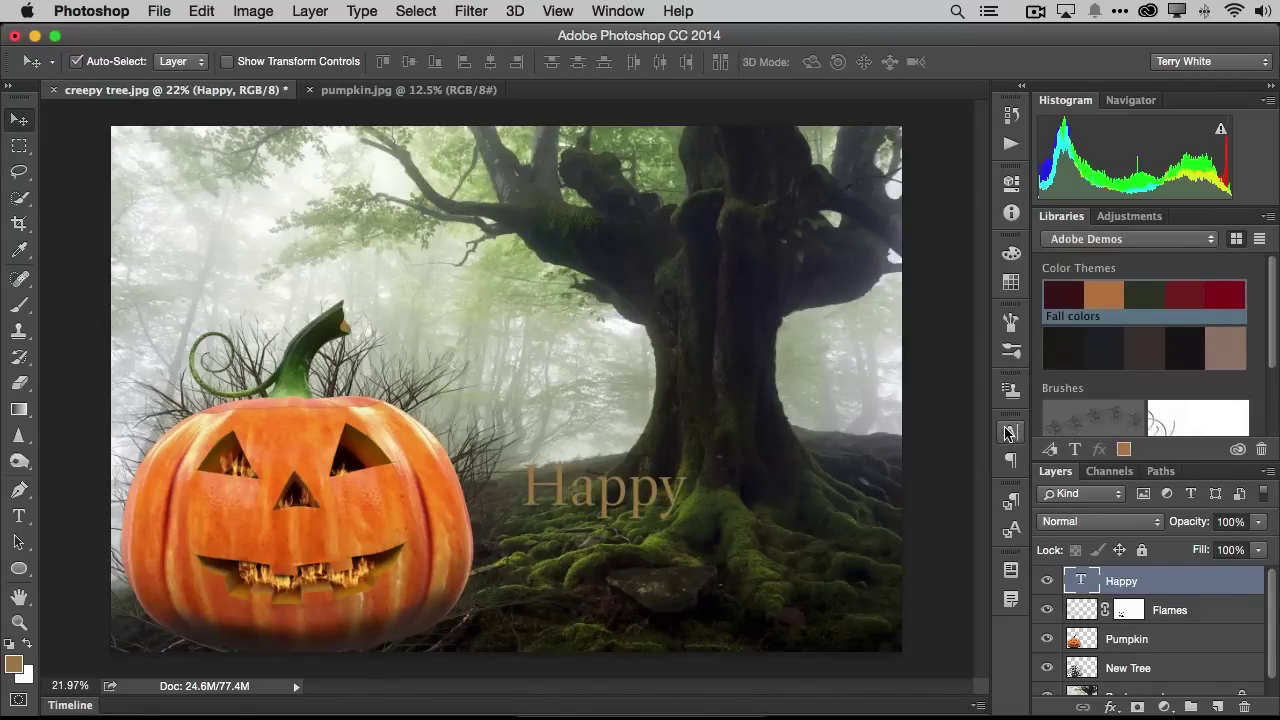
{"action": "left_click", "coordinate": [1145, 300]}
{"action": "mouse_move", "coordinate": [1125, 303]}
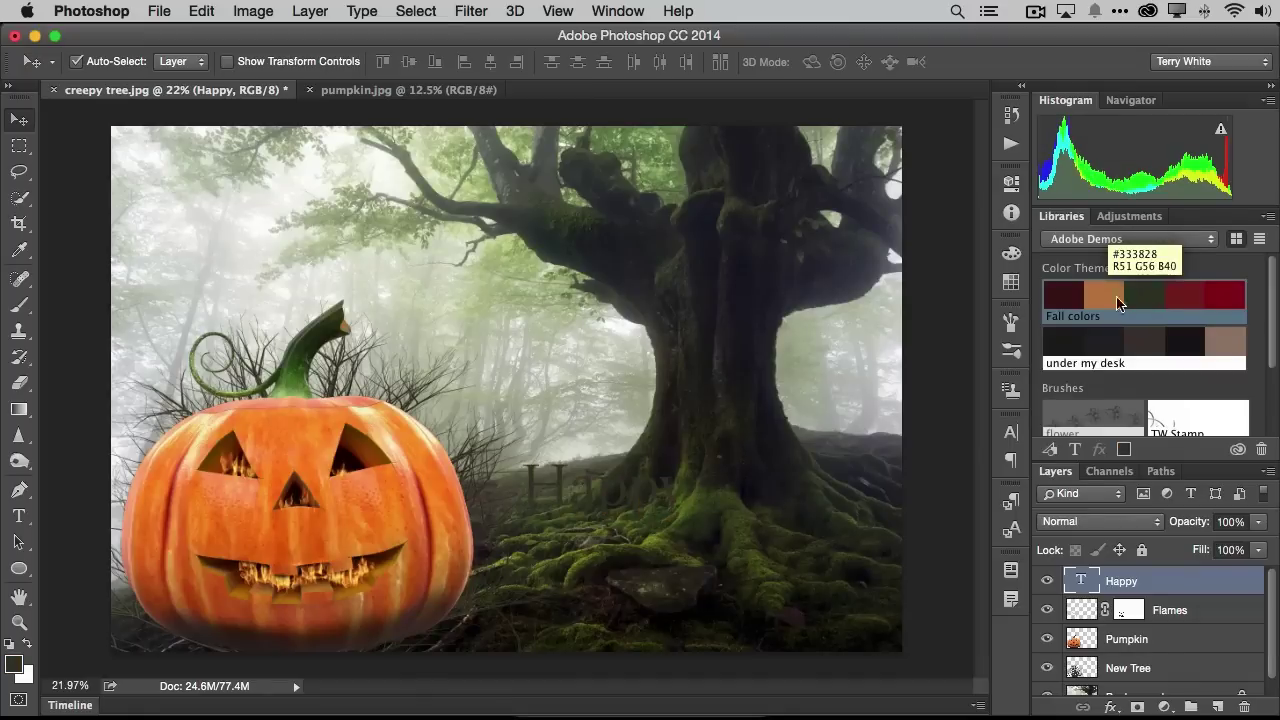
{"action": "left_click", "coordinate": [1063, 302]}
{"action": "left_click", "coordinate": [1188, 303]}
{"action": "left_click", "coordinate": [1112, 303]}
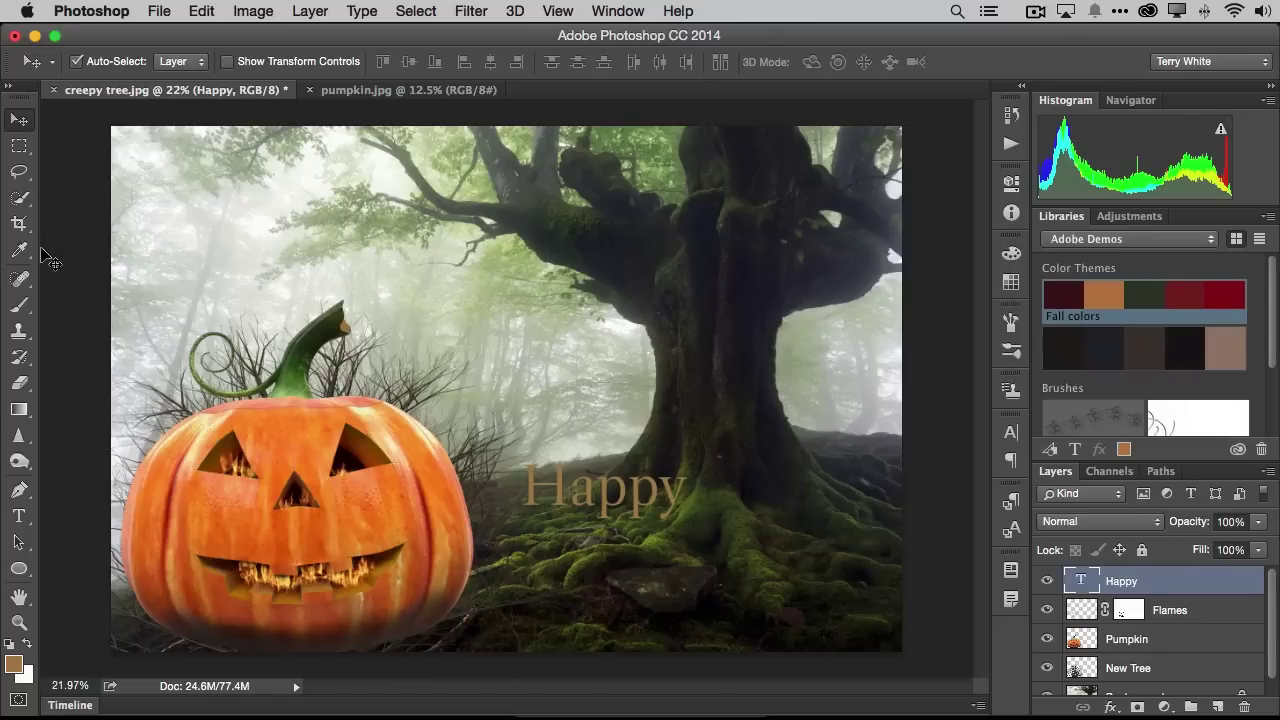
Step: Type 'Halloween' below Happy and shrink it to 90 pt
{"action": "left_click", "coordinate": [19, 516]}
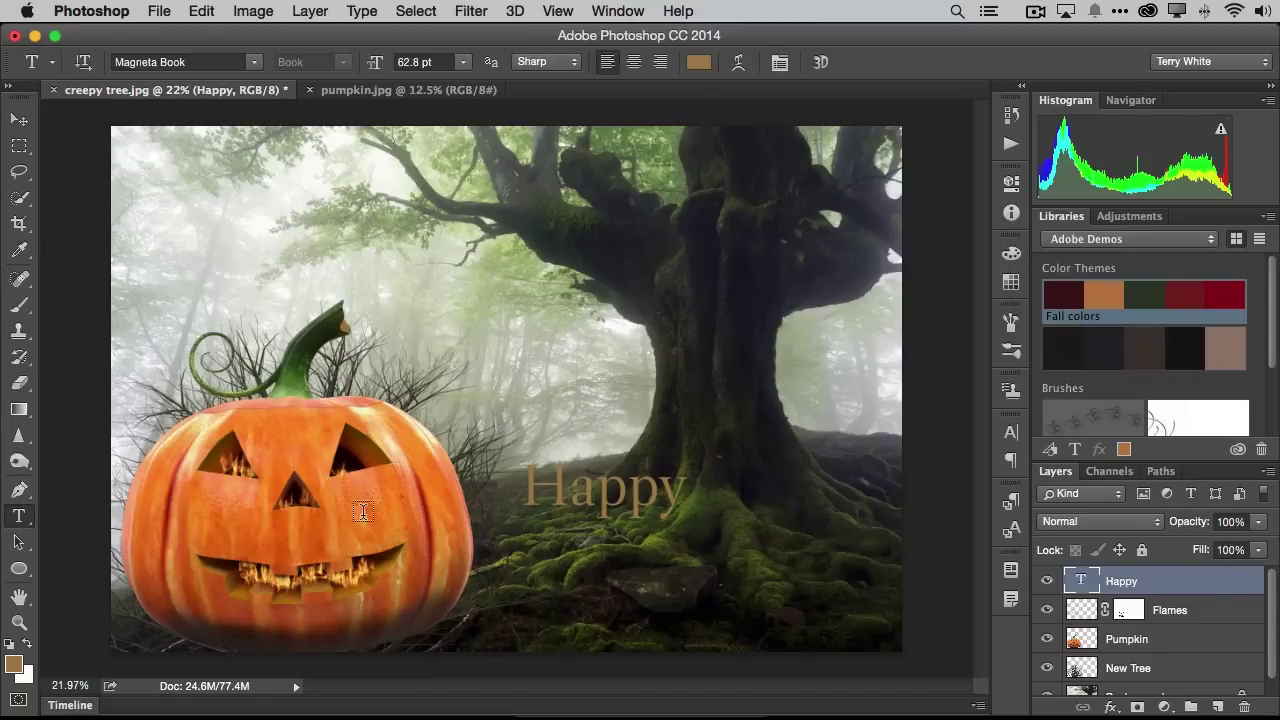
{"action": "left_click", "coordinate": [527, 563]}
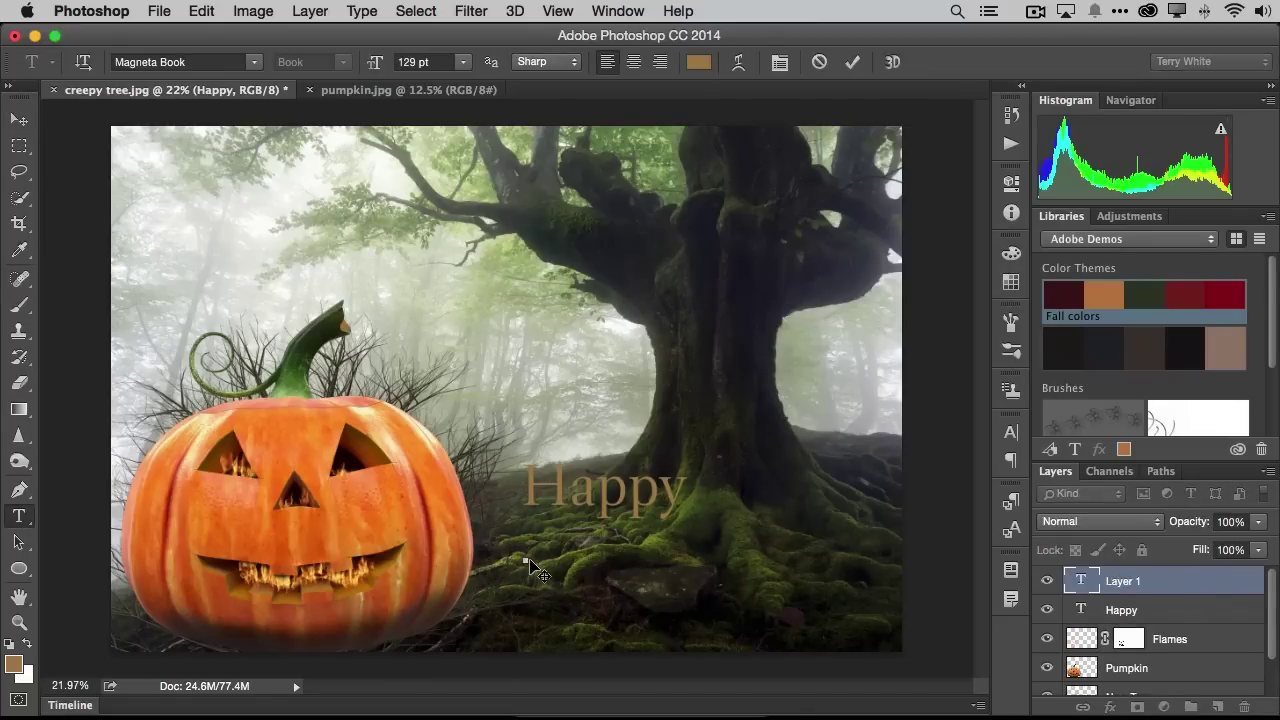
{"action": "type", "text": "Hallowe"}
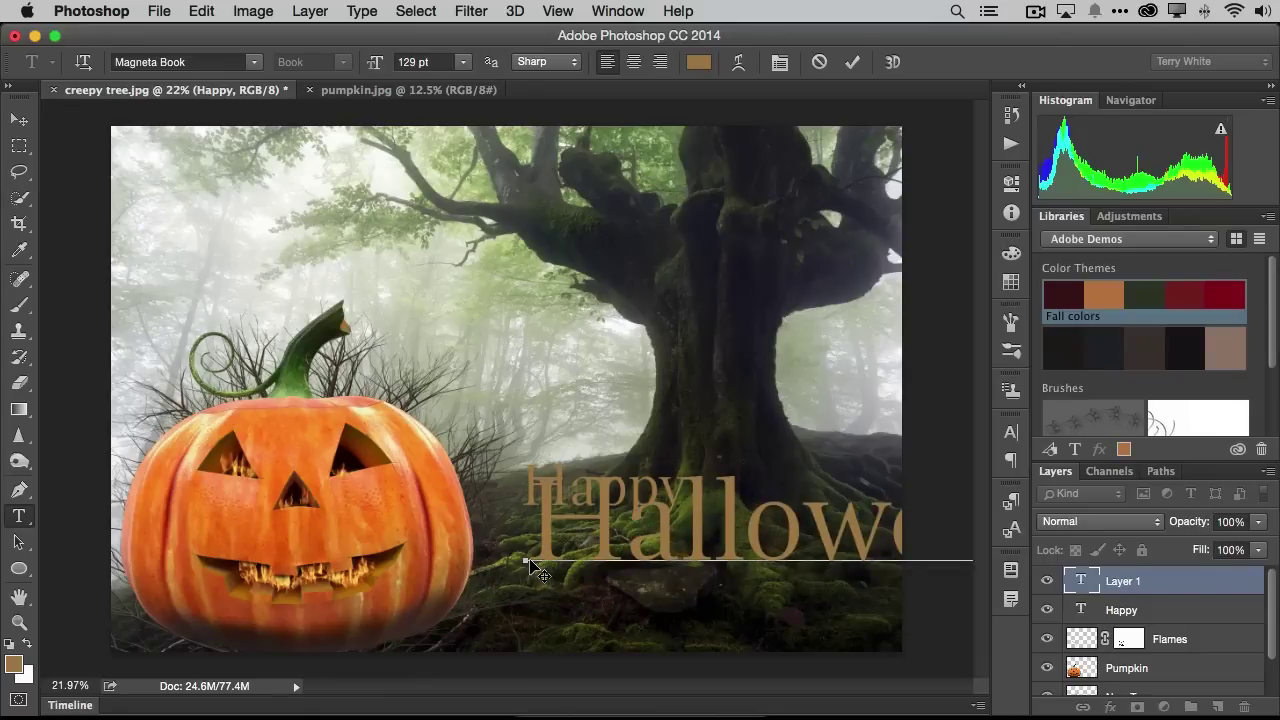
{"action": "key", "text": "super+a"}
{"action": "key", "text": "super+shift+comma"}
{"action": "key", "text": "super+shift+comma"}
{"action": "key", "text": "super+shift+comma"}
{"action": "key", "text": "super+shift+comma"}
{"action": "key", "text": "super+shift+comma"}
{"action": "key", "text": "super+shift+comma"}
{"action": "key", "text": "super+shift+comma"}
{"action": "key", "text": "super+shift+comma"}
{"action": "key", "text": "super+shift+comma"}
{"action": "key", "text": "super+shift+comma"}
{"action": "key", "text": "super+shift+comma"}
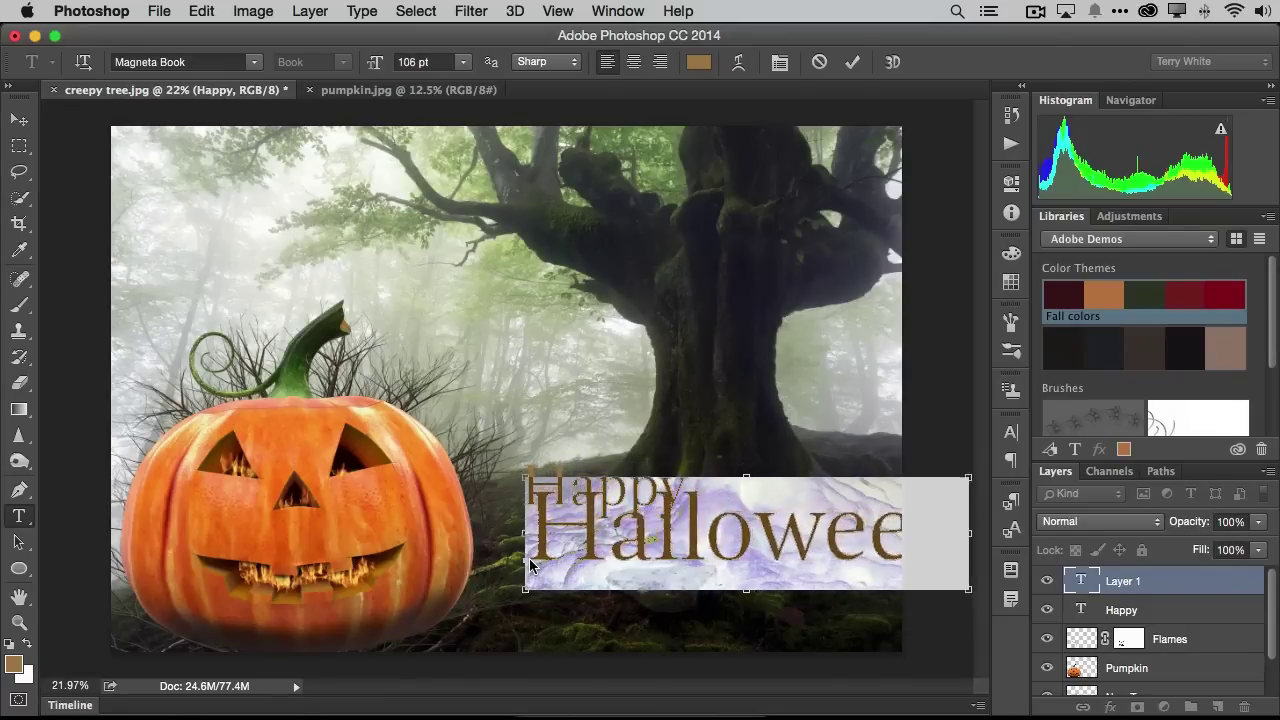
{"action": "key", "text": "super+shift+comma"}
{"action": "key", "text": "super+shift+comma"}
{"action": "key", "text": "super+shift+comma"}
{"action": "key", "text": "super+shift+comma"}
{"action": "key", "text": "super+shift+comma"}
{"action": "key", "text": "super+shift+comma"}
{"action": "key", "text": "super+shift+comma"}
{"action": "key", "text": "super+shift+comma"}
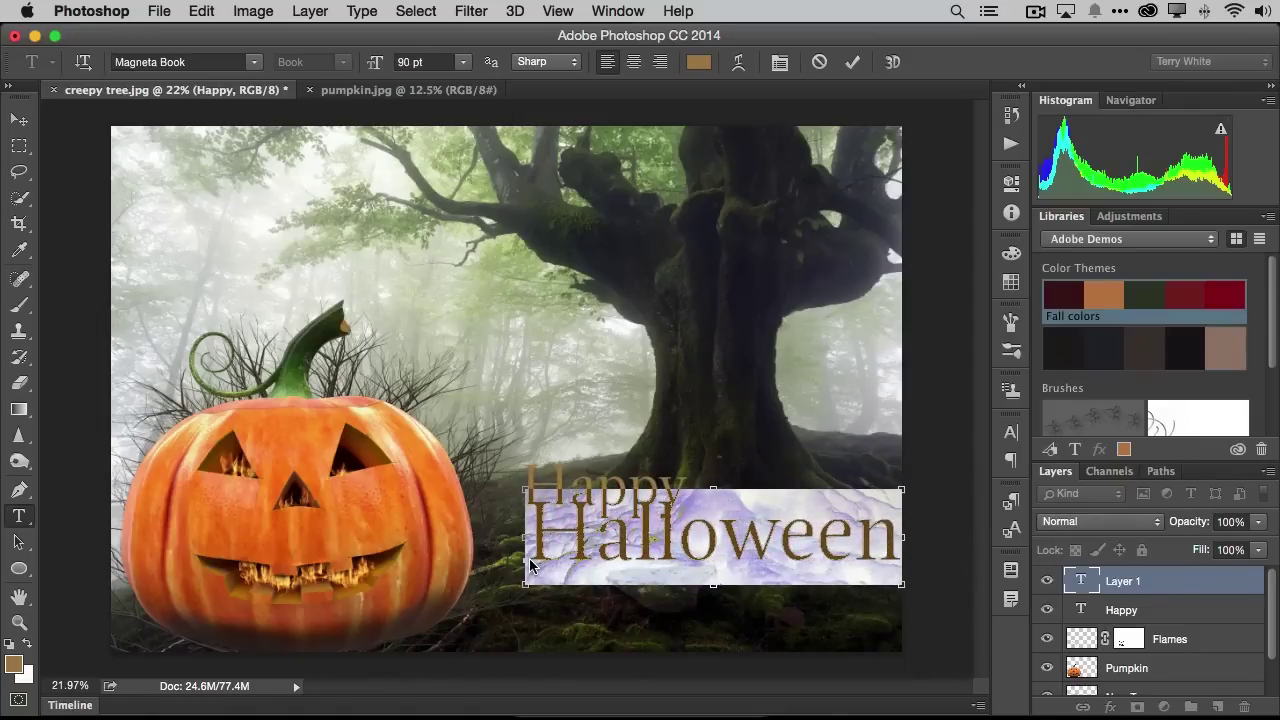
{"action": "left_click", "coordinate": [852, 62]}
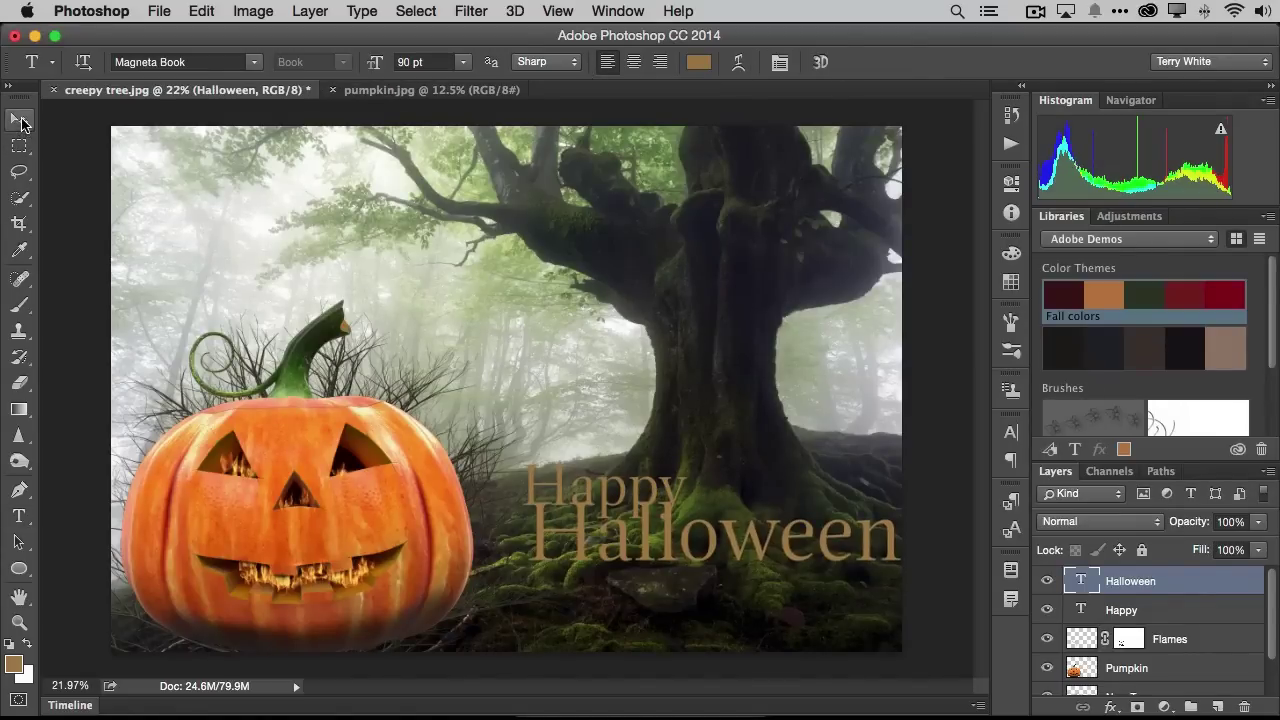
Step: Nudge Halloween slightly down and left so it sits under Happy
{"action": "left_click", "coordinate": [18, 119]}
{"action": "left_click_drag", "start_coordinate": [622, 548], "coordinate": [614, 565]}
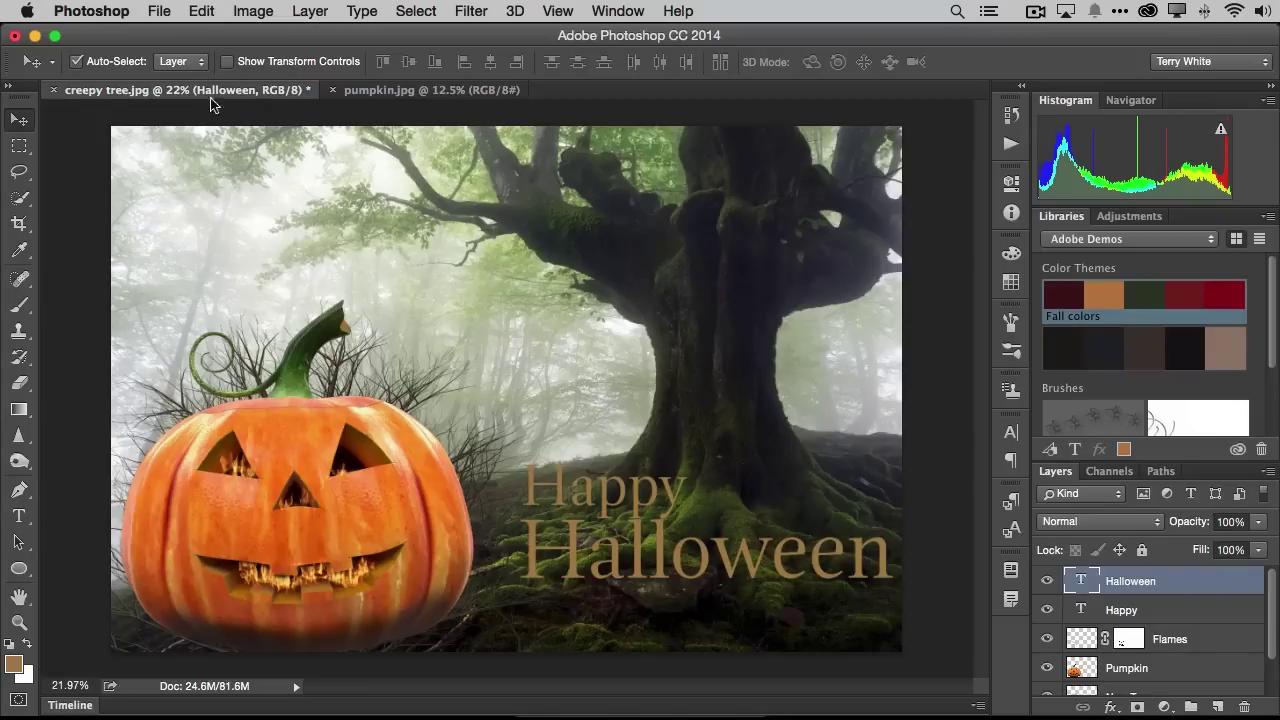
{"action": "key", "text": "t"}
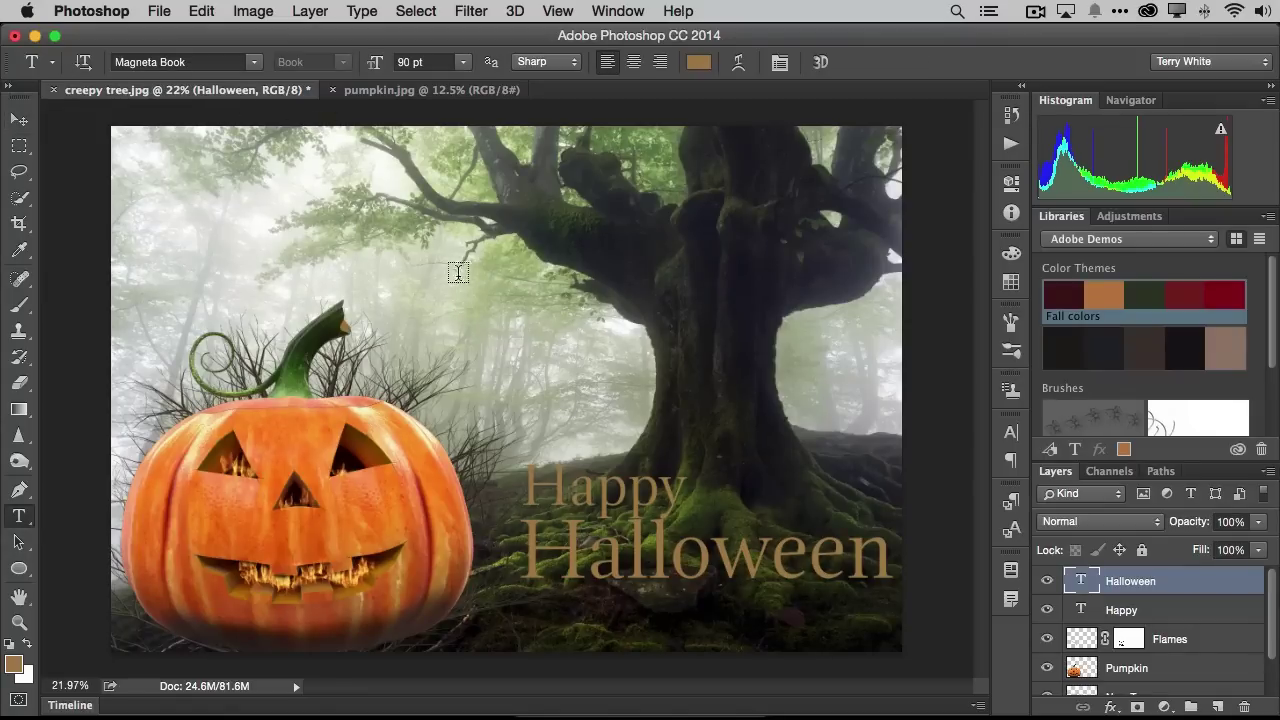
{"action": "left_click", "coordinate": [255, 62]}
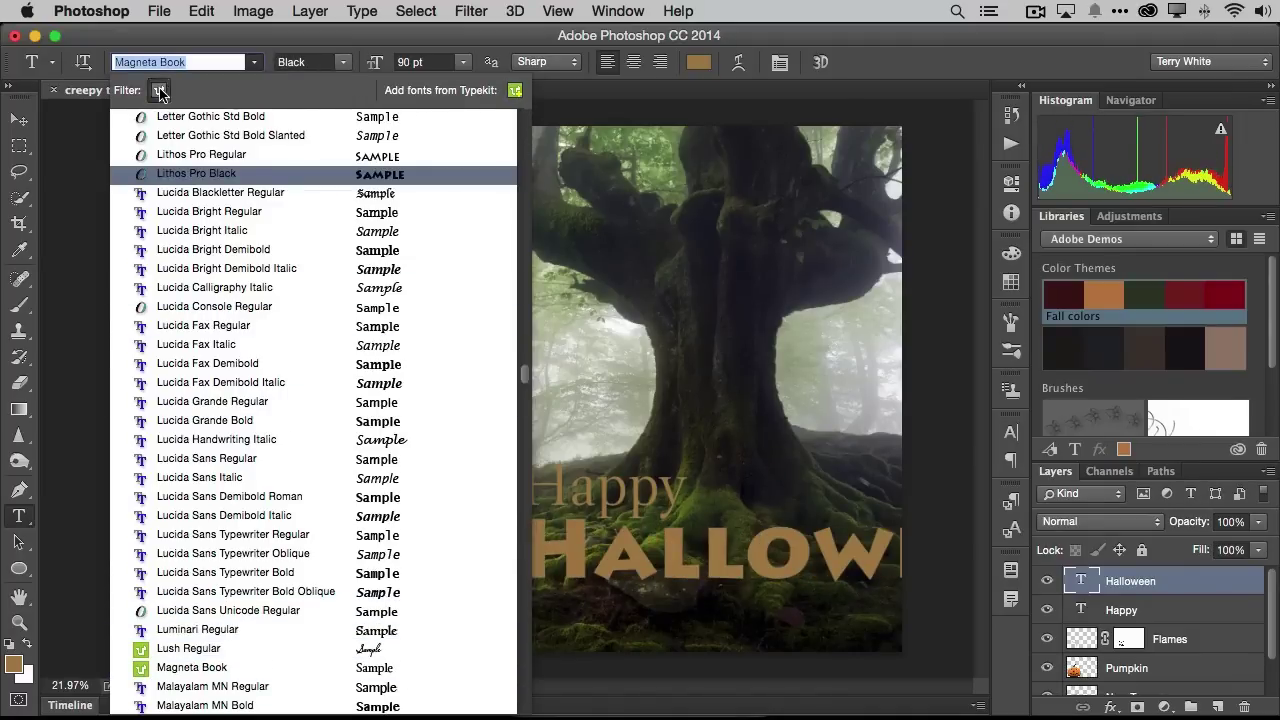
{"action": "scroll", "coordinate": [280, 105], "scroll_direction": "down", "scroll_amount": 10}
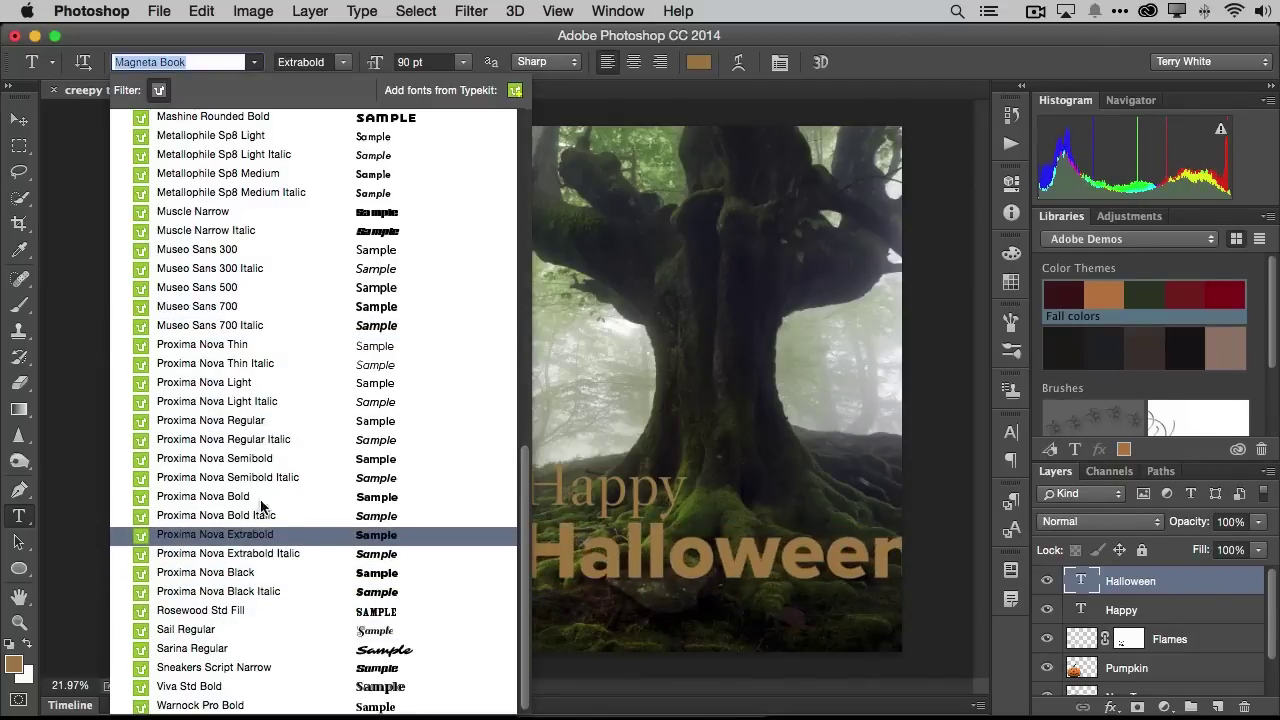
{"action": "left_click", "coordinate": [515, 91]}
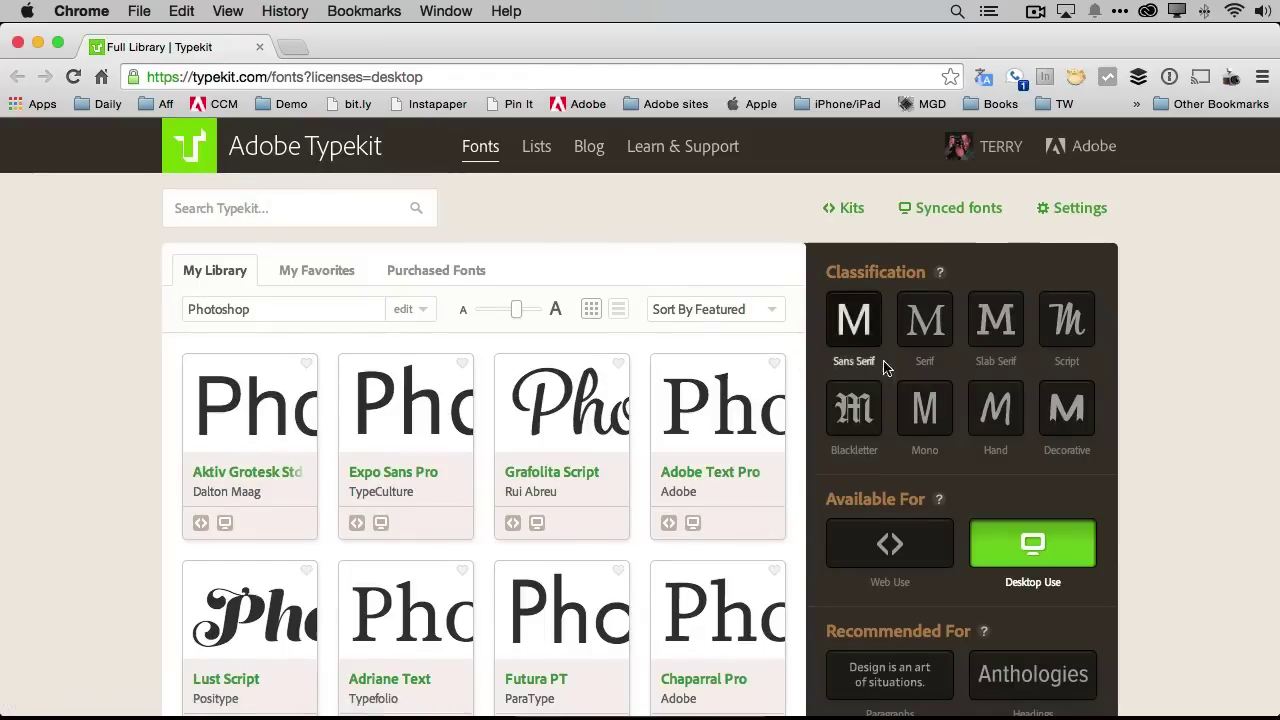
Step: Filter Typekit to Decorative fonts and load two more batches of results
{"action": "left_click", "coordinate": [1060, 412]}
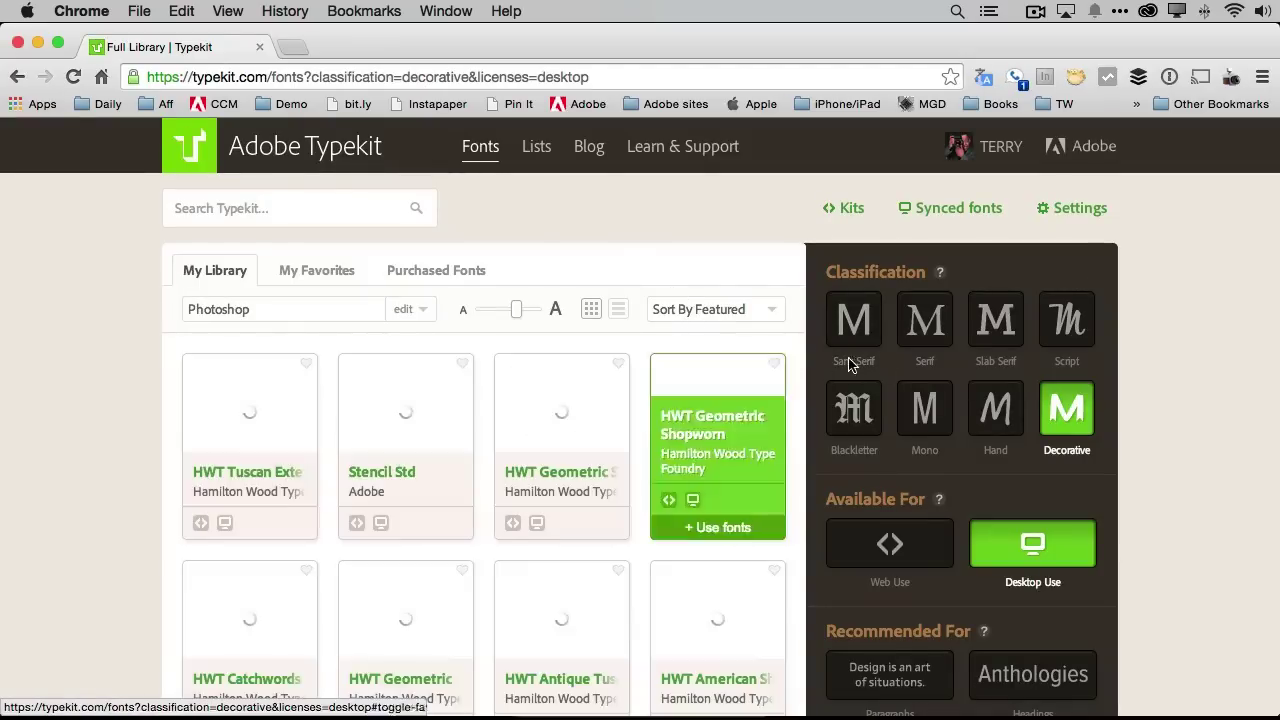
{"action": "scroll", "coordinate": [793, 355], "scroll_direction": "down", "scroll_amount": 10}
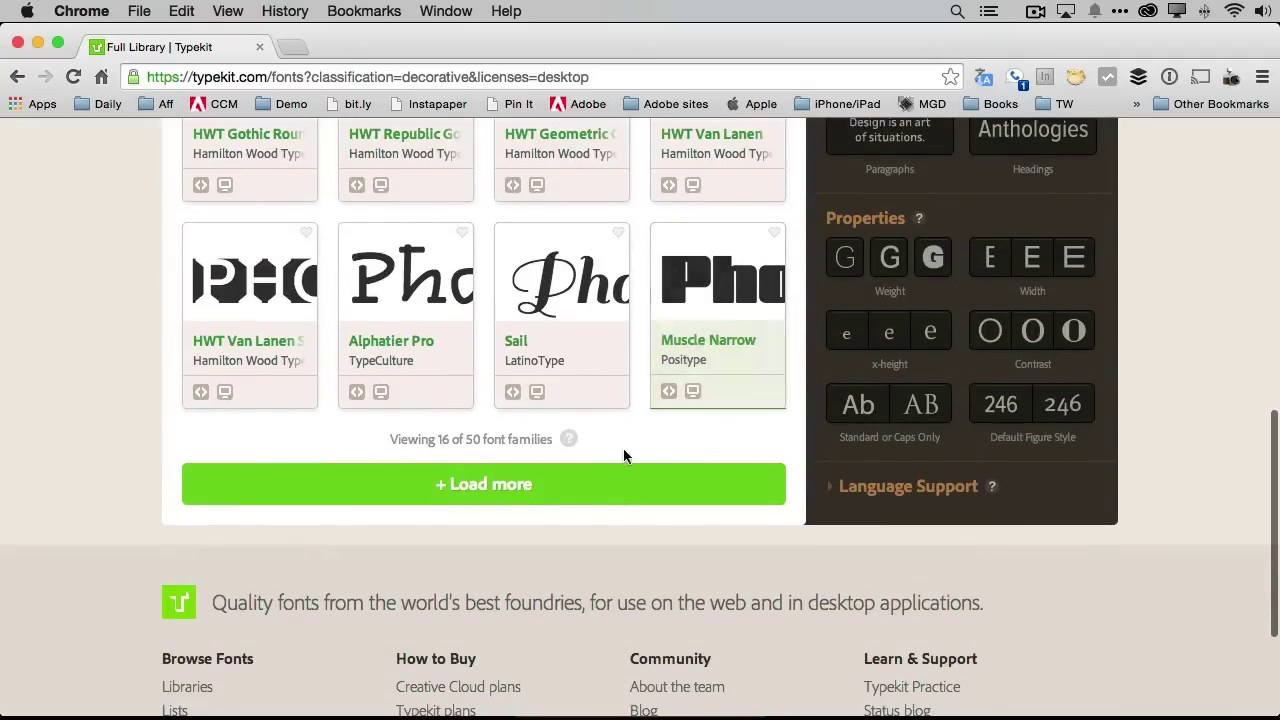
{"action": "left_click", "coordinate": [503, 484]}
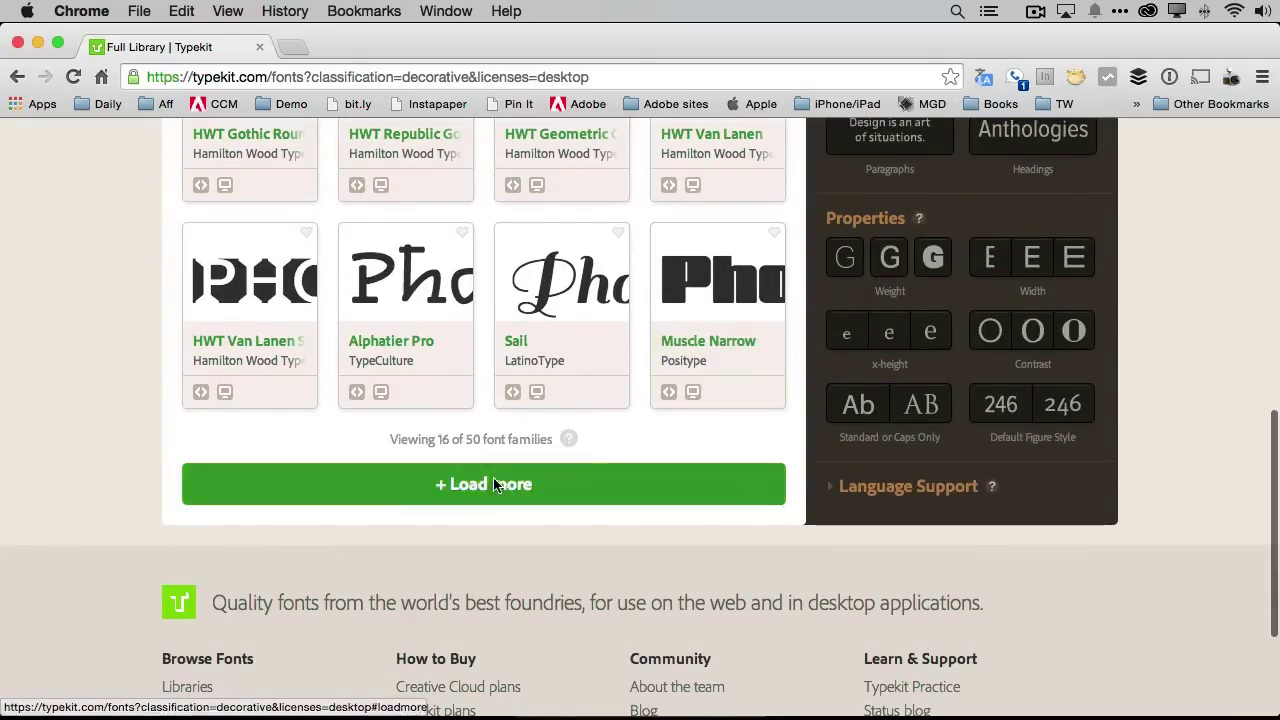
{"action": "scroll", "coordinate": [797, 357], "scroll_direction": "down", "scroll_amount": 3}
{"action": "scroll", "coordinate": [797, 357], "scroll_direction": "down", "scroll_amount": 8}
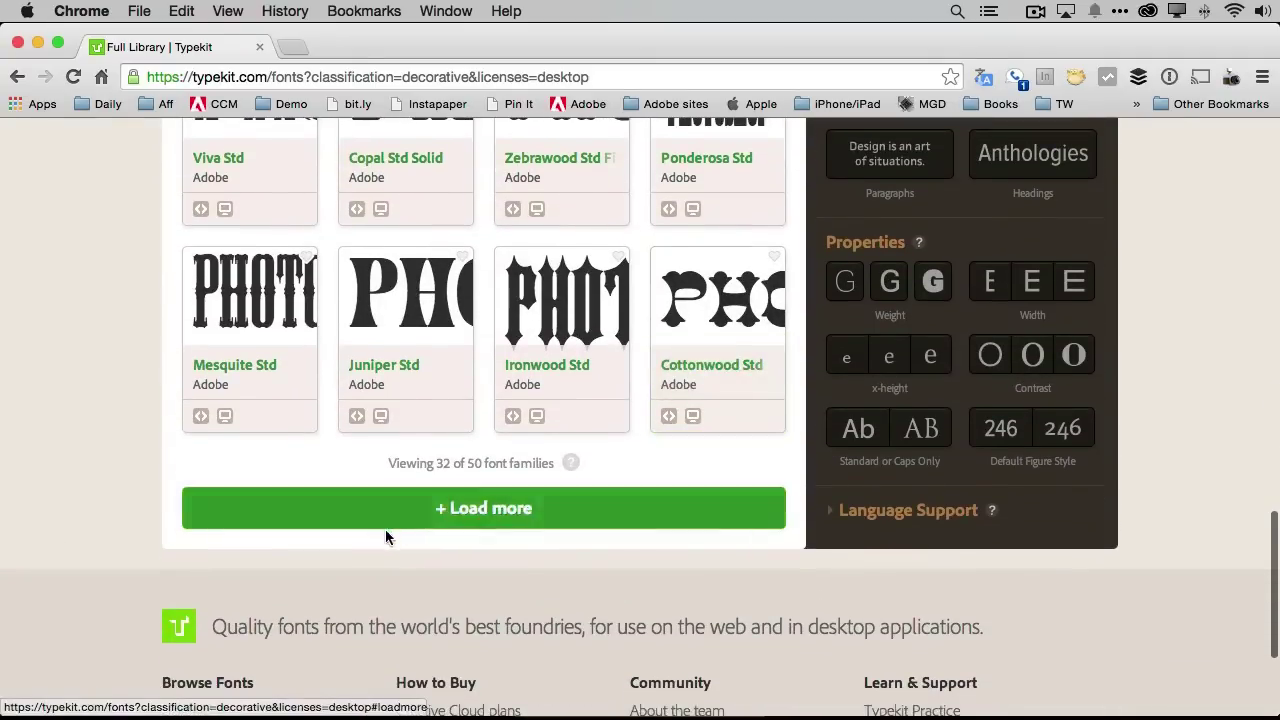
{"action": "left_click", "coordinate": [443, 507]}
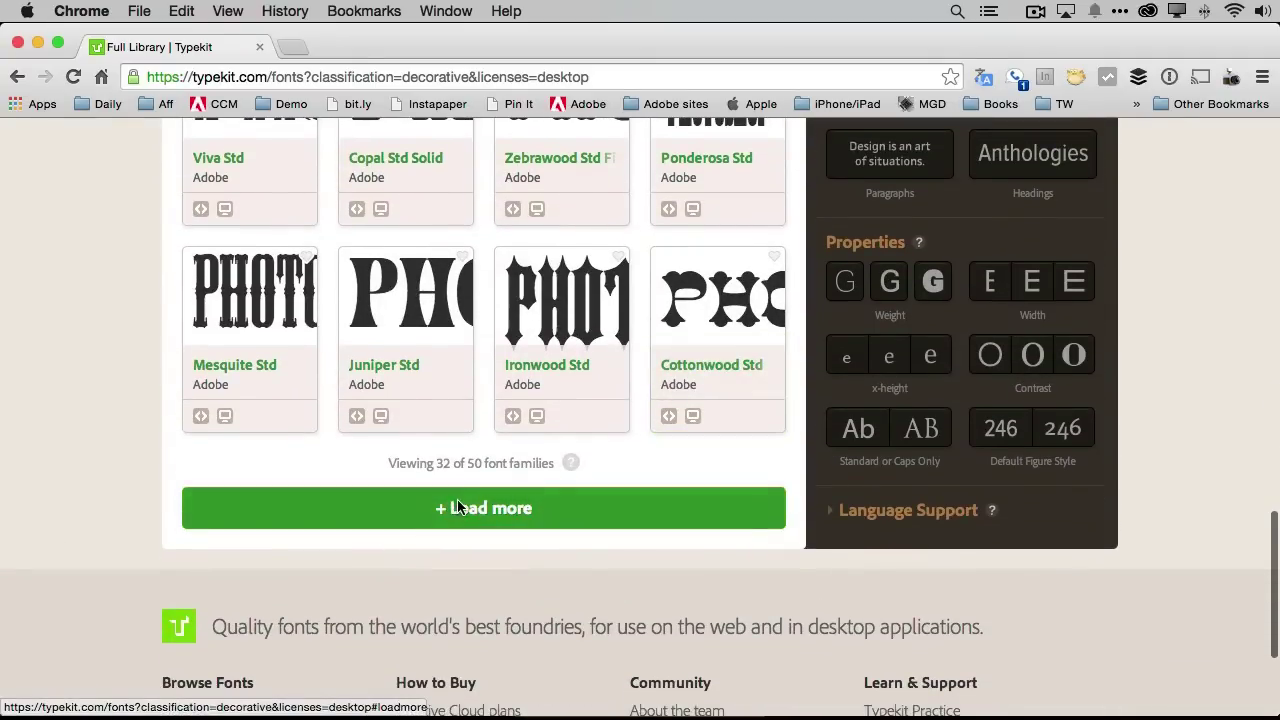
{"action": "scroll", "coordinate": [781, 400], "scroll_direction": "down", "scroll_amount": 3}
{"action": "scroll", "coordinate": [779, 396], "scroll_direction": "down", "scroll_amount": 6}
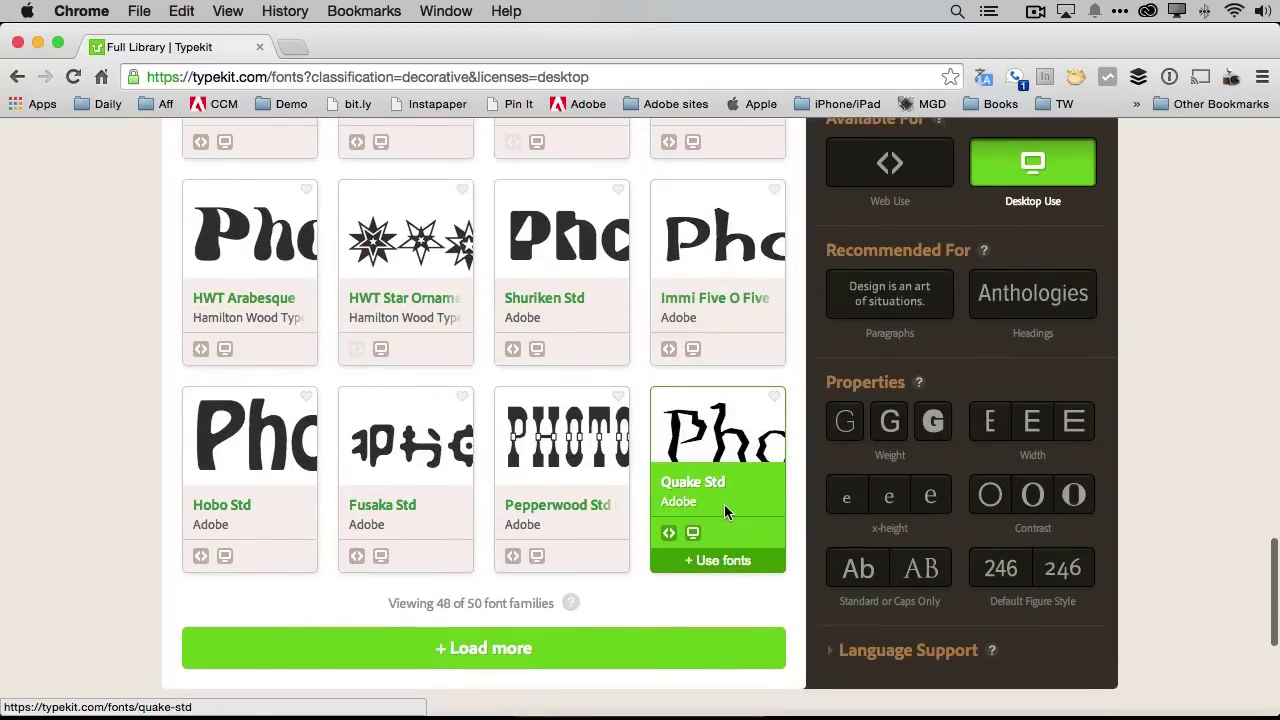
Step: Choose the Quake Std family and sync it to the desktop
{"action": "left_click", "coordinate": [711, 561]}
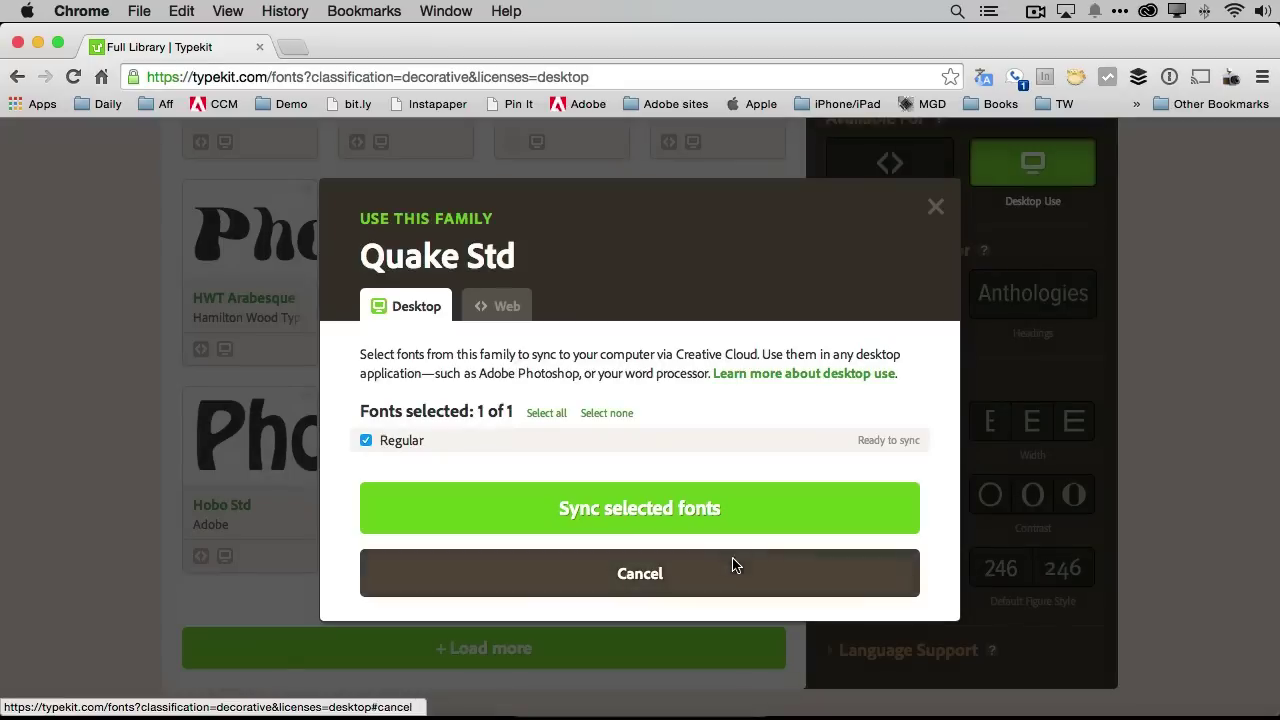
{"action": "left_click", "coordinate": [636, 508]}
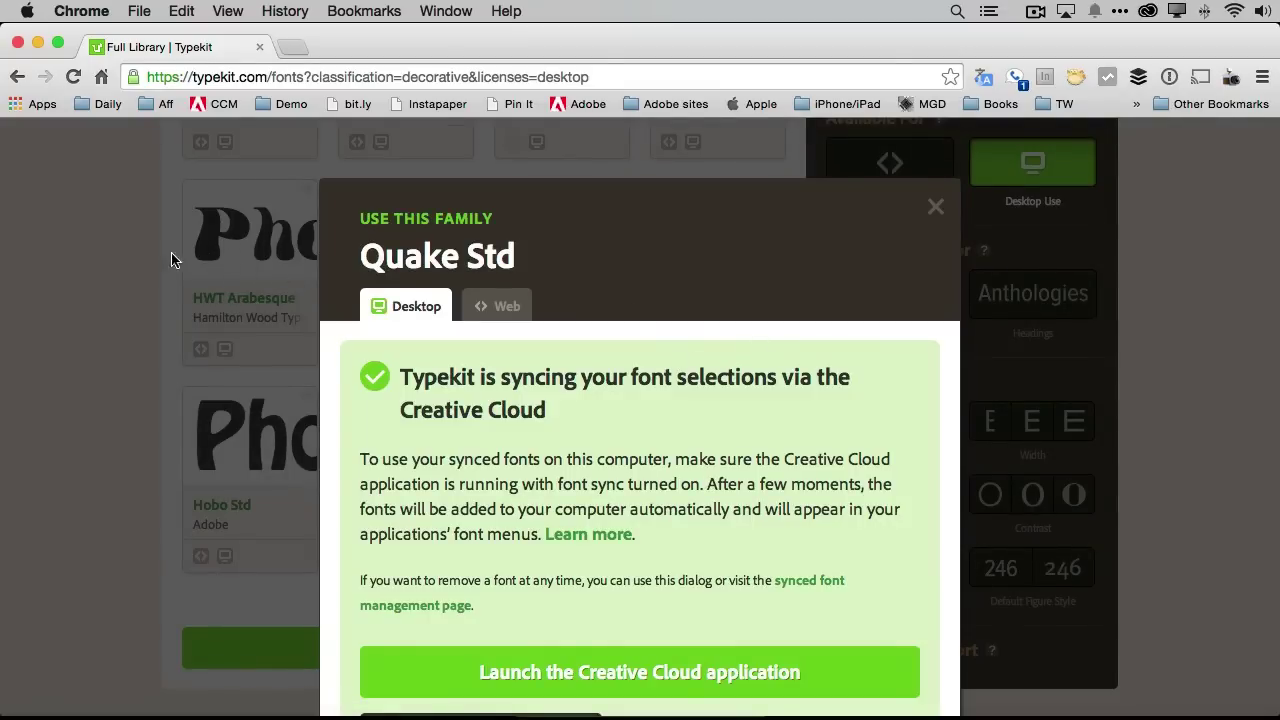
{"action": "left_click", "coordinate": [936, 208]}
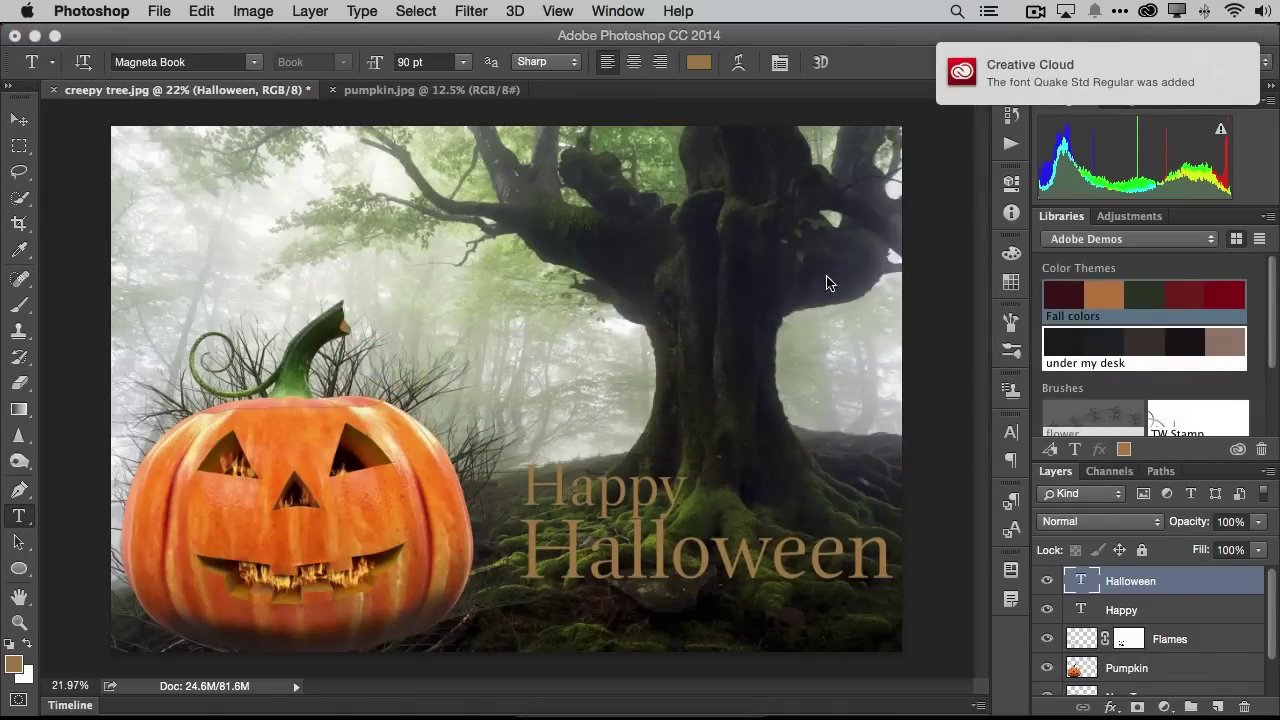
Step: Switch the Halloween text's font from Magneta Book to Quake Std Regular
{"action": "left_click", "coordinate": [254, 62]}
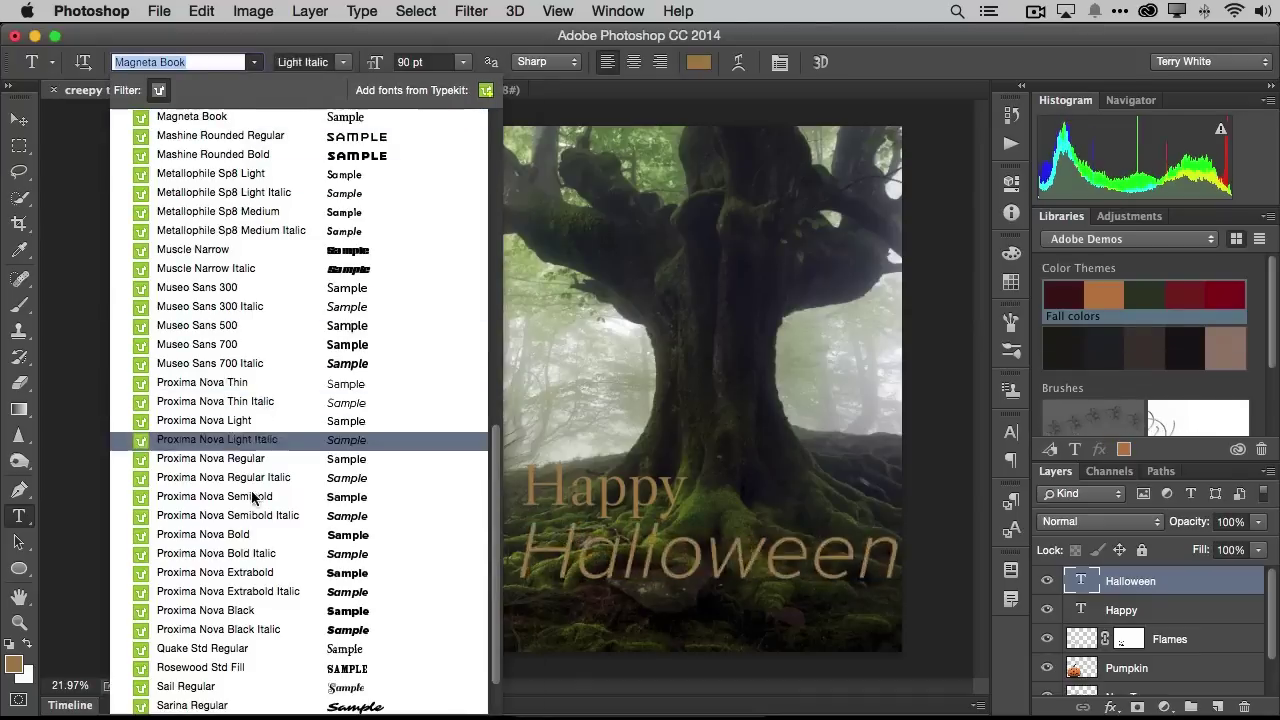
{"action": "scroll", "coordinate": [252, 500], "scroll_direction": "down", "scroll_amount": 1}
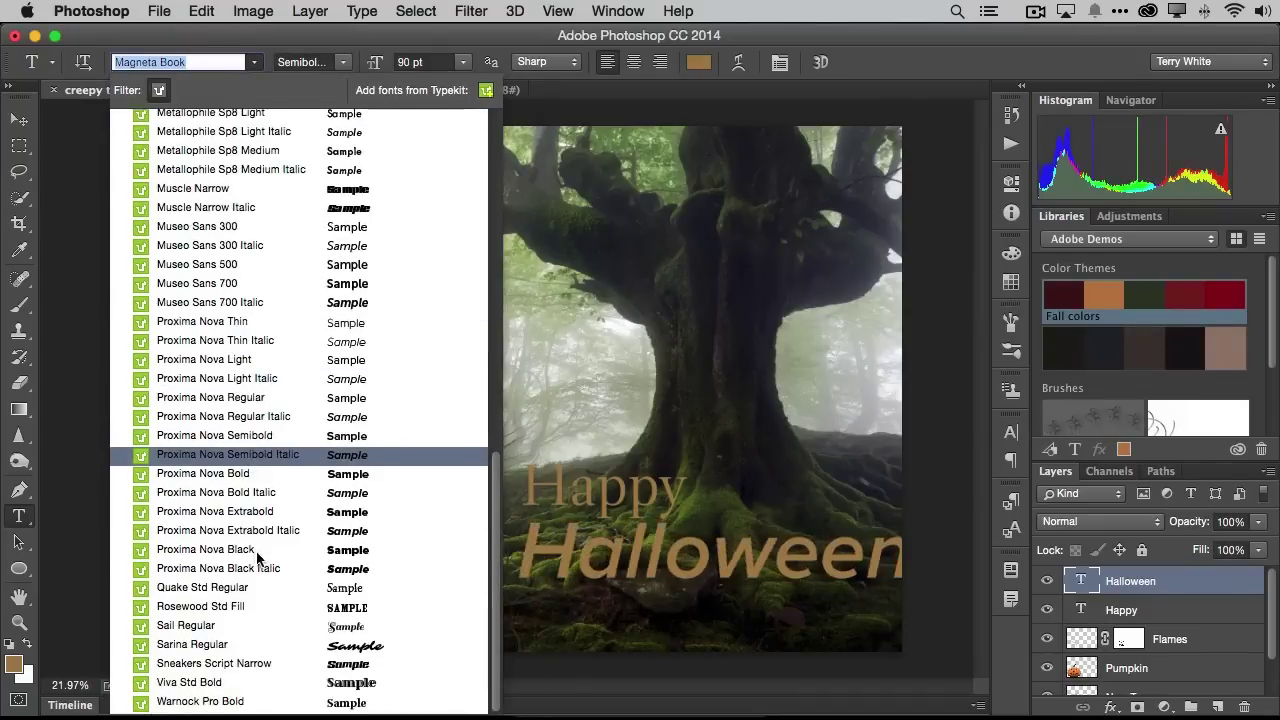
{"action": "left_click", "coordinate": [224, 594]}
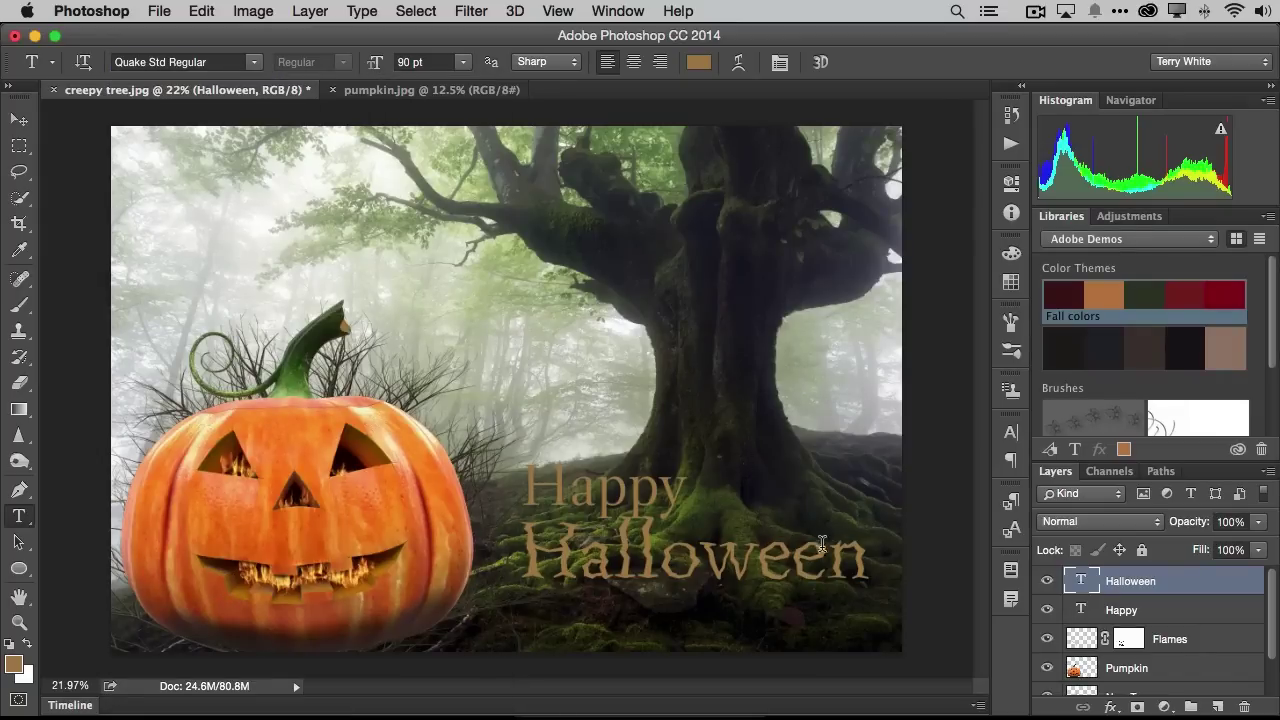
Step: Recolour the Halloween text with a lighter orange sampled from the pumpkin's eye
{"action": "left_click", "coordinate": [698, 62]}
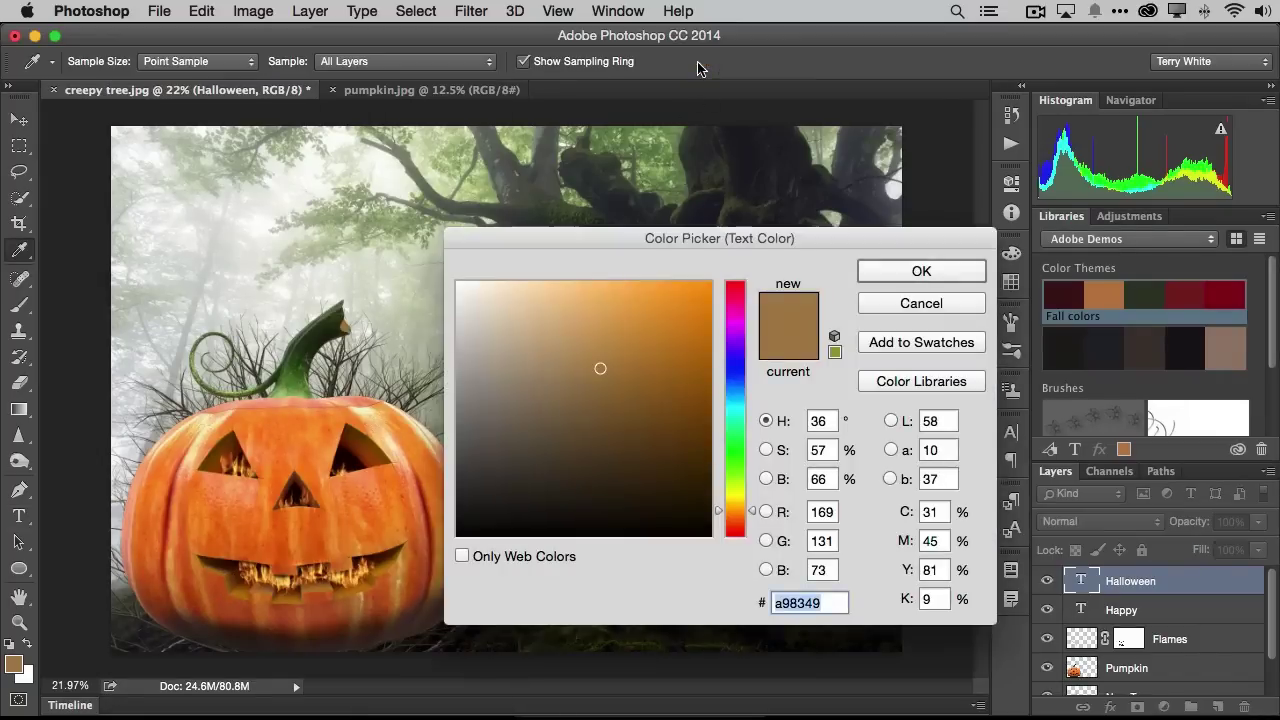
{"action": "left_click", "coordinate": [345, 470]}
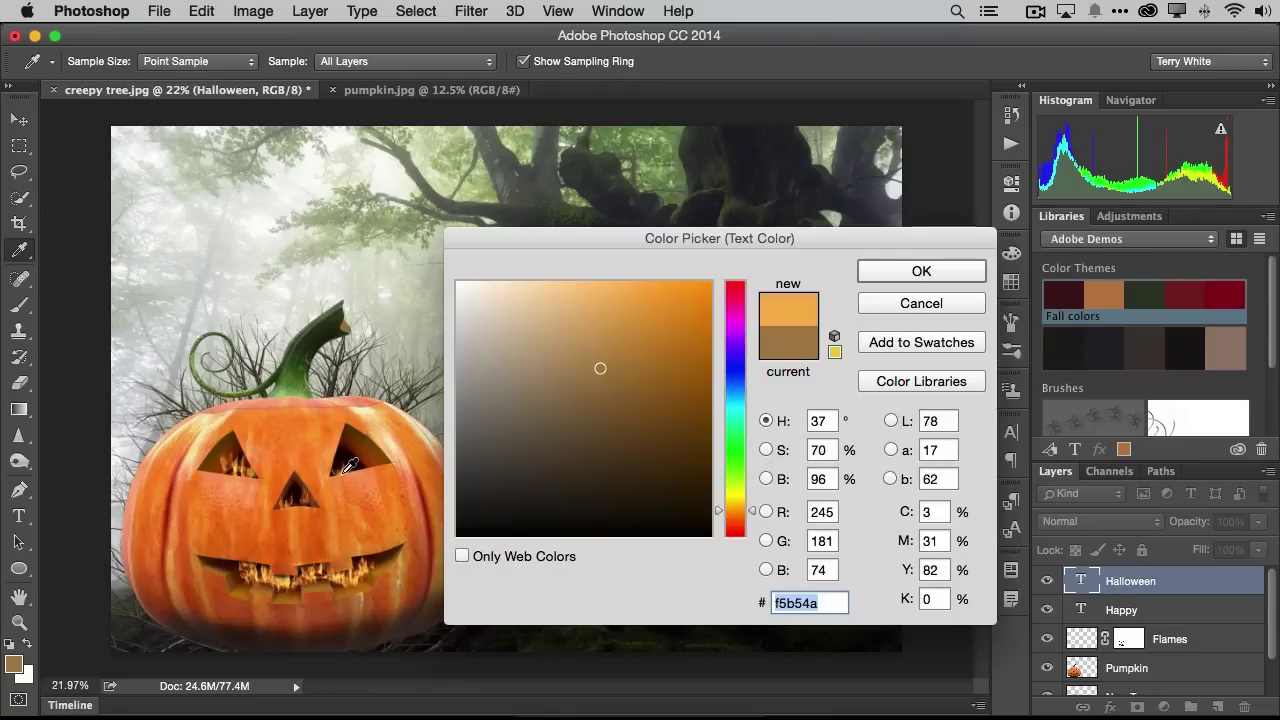
{"action": "left_click", "coordinate": [921, 272]}
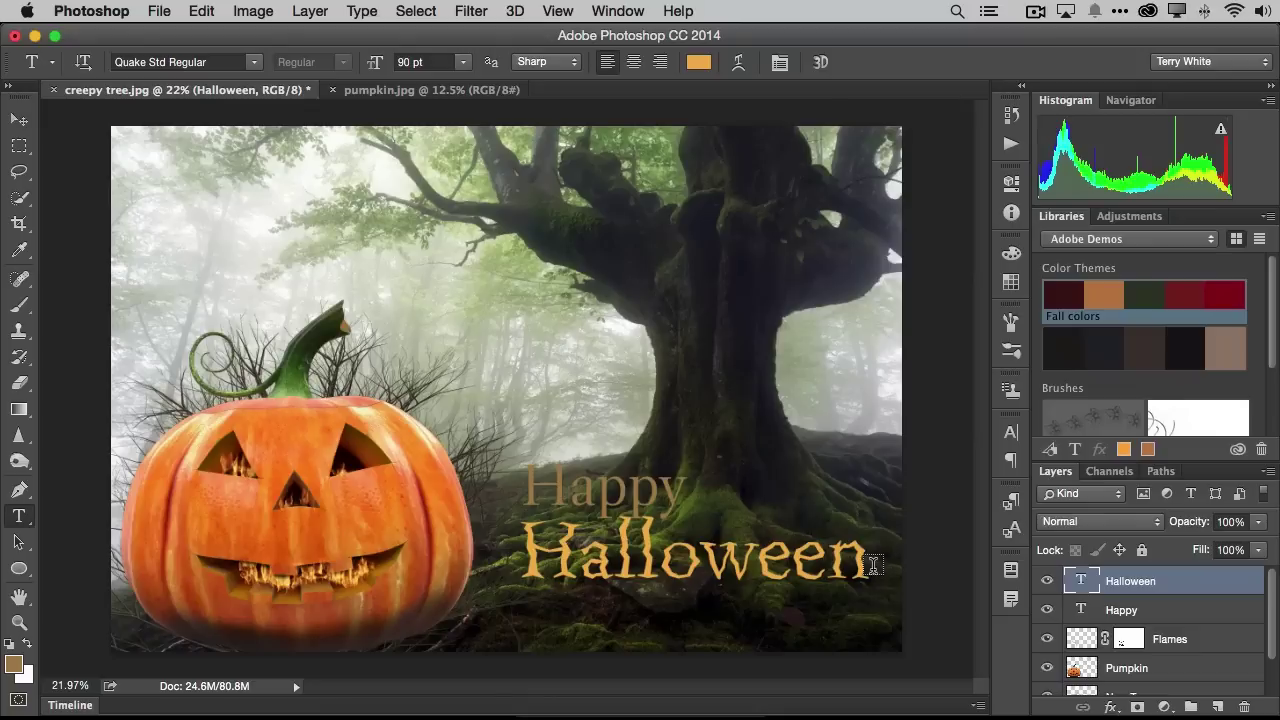
Step: Free Transform the Halloween title to about 123% and move it down-right near the bottom edge
{"action": "key", "text": "super+t"}
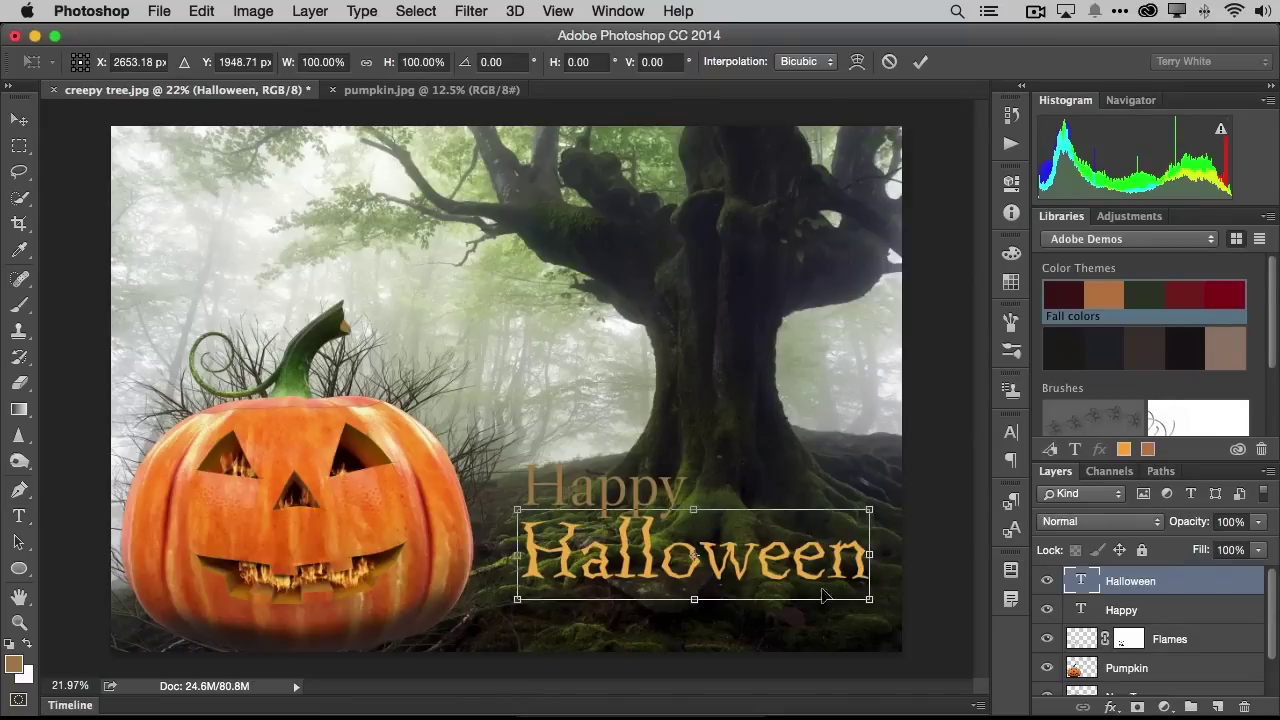
{"action": "left_click_drag", "start_coordinate": [514, 603], "coordinate": [461, 616]}
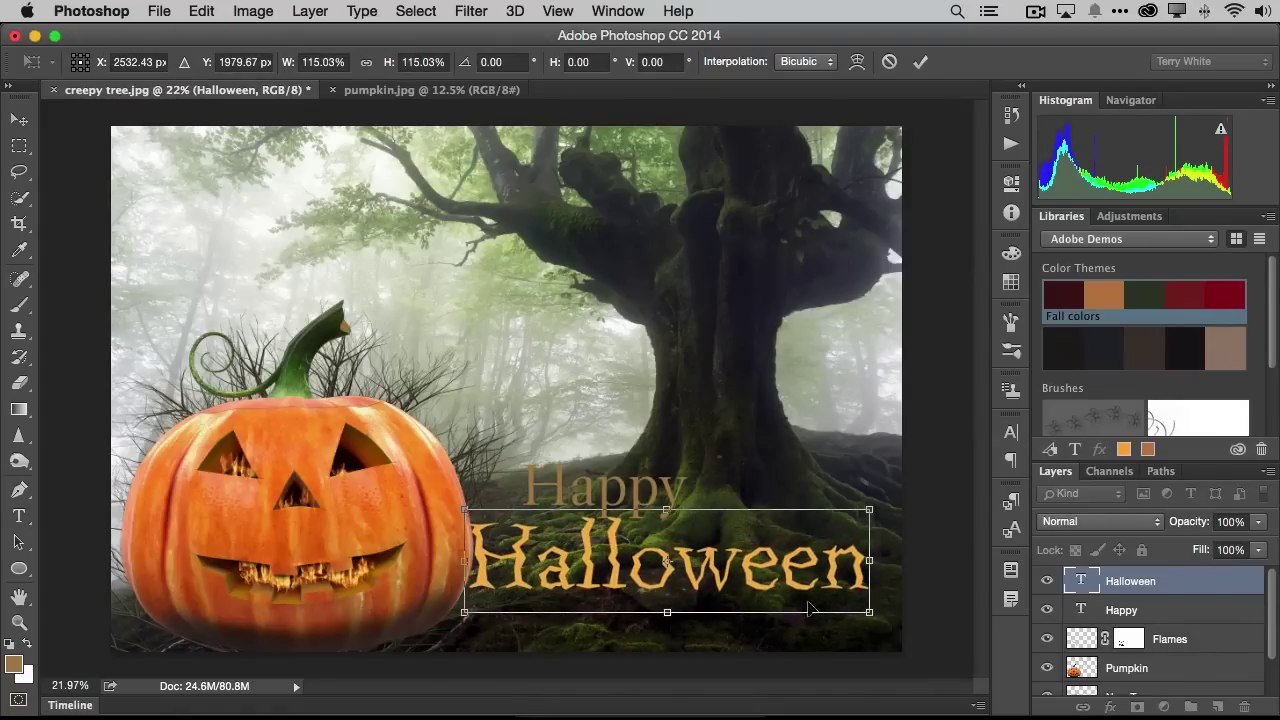
{"action": "left_click_drag", "start_coordinate": [756, 589], "coordinate": [776, 625]}
{"action": "left_click_drag", "start_coordinate": [481, 548], "coordinate": [458, 540]}
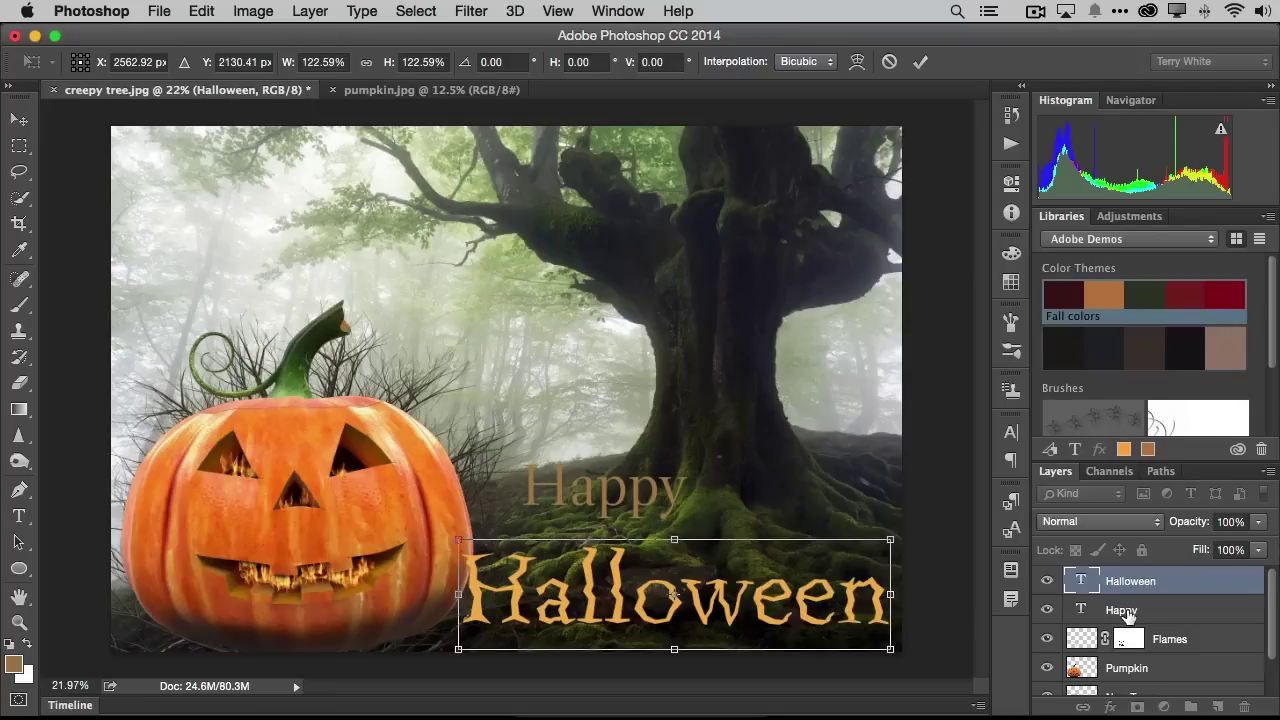
{"action": "key", "text": "Return"}
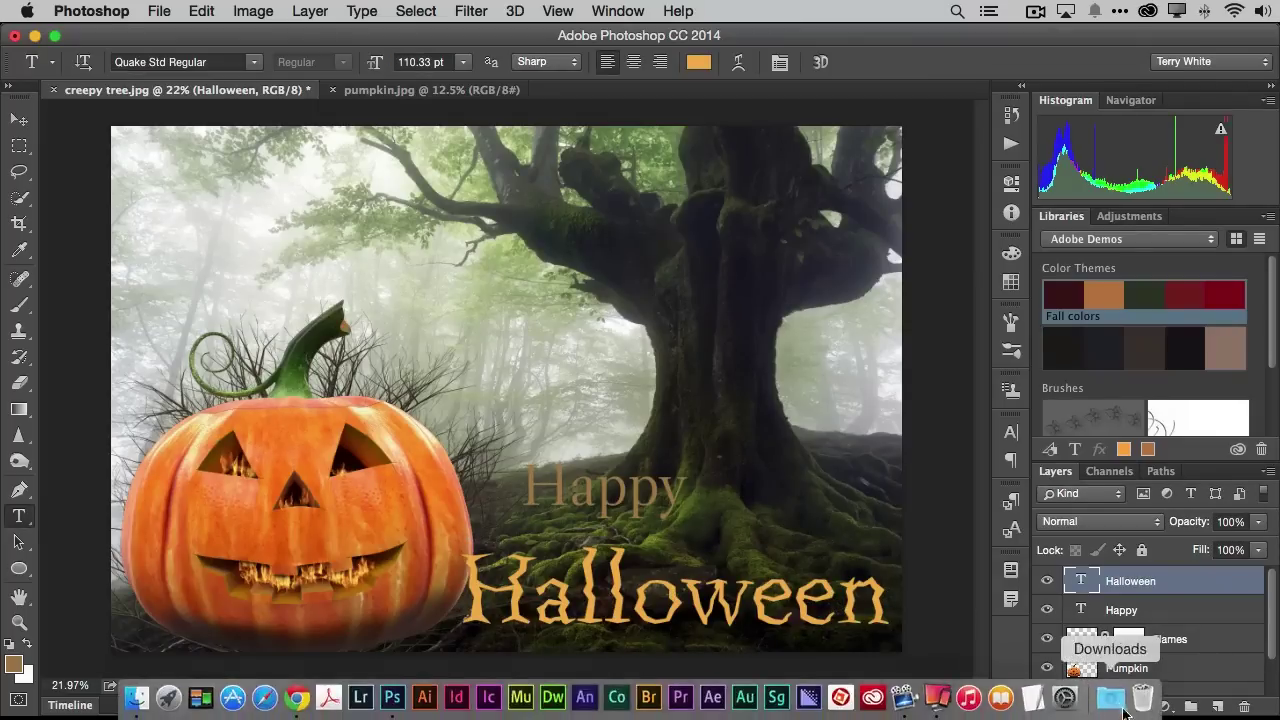
{"action": "left_click", "coordinate": [1112, 706]}
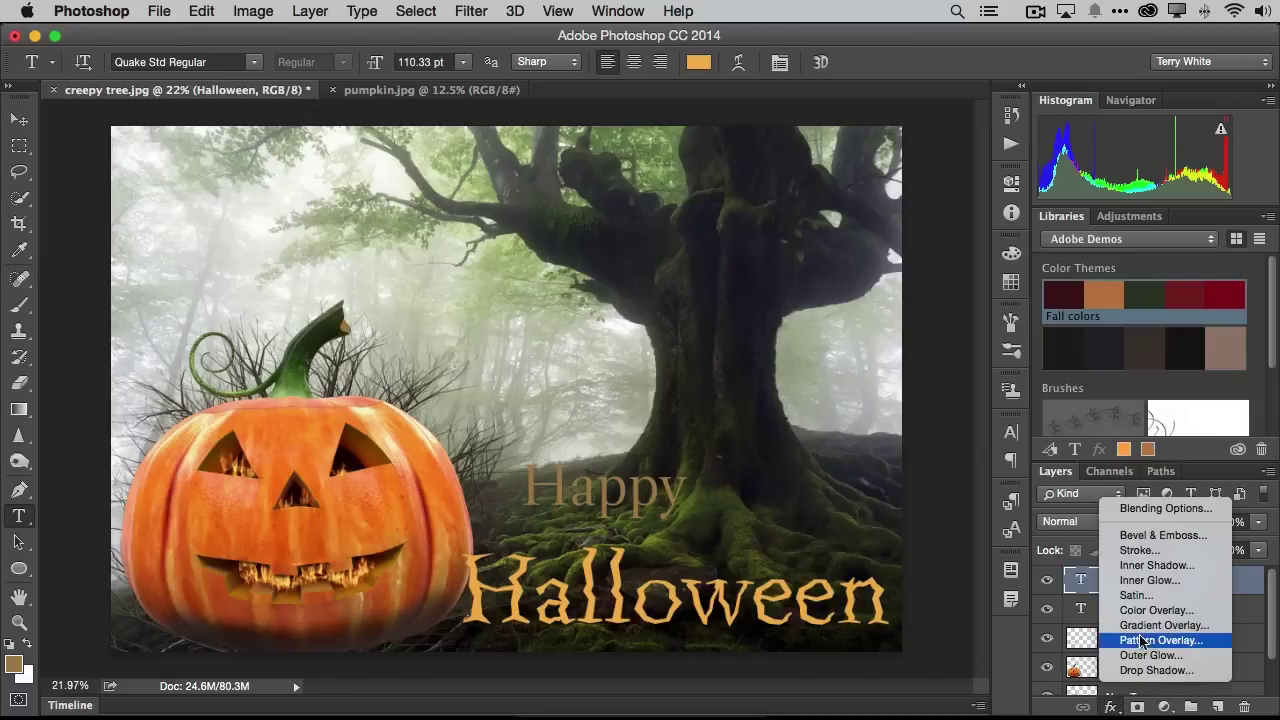
Step: Add an Inner Shadow to the Halloween text with Distance raised to 17 px
{"action": "left_click", "coordinate": [1160, 566]}
{"action": "left_click_drag", "start_coordinate": [703, 86], "coordinate": [671, 35]}
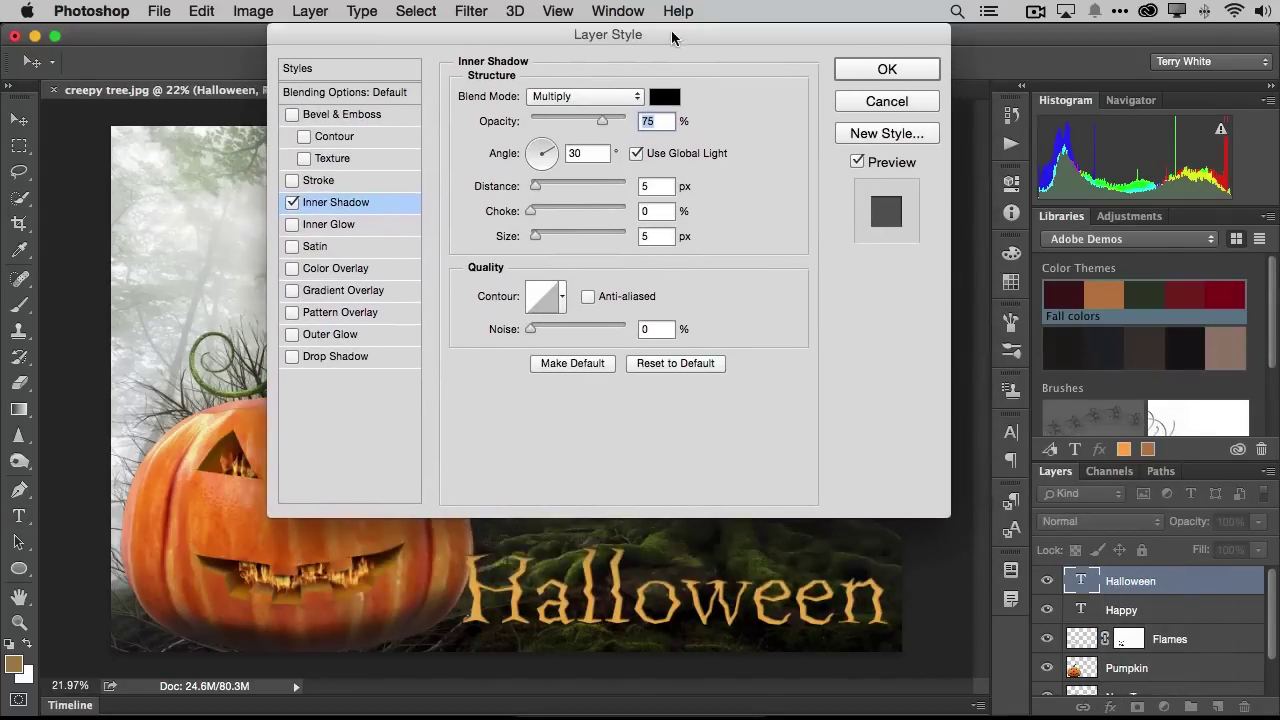
{"action": "left_click_drag", "start_coordinate": [537, 192], "coordinate": [543, 192]}
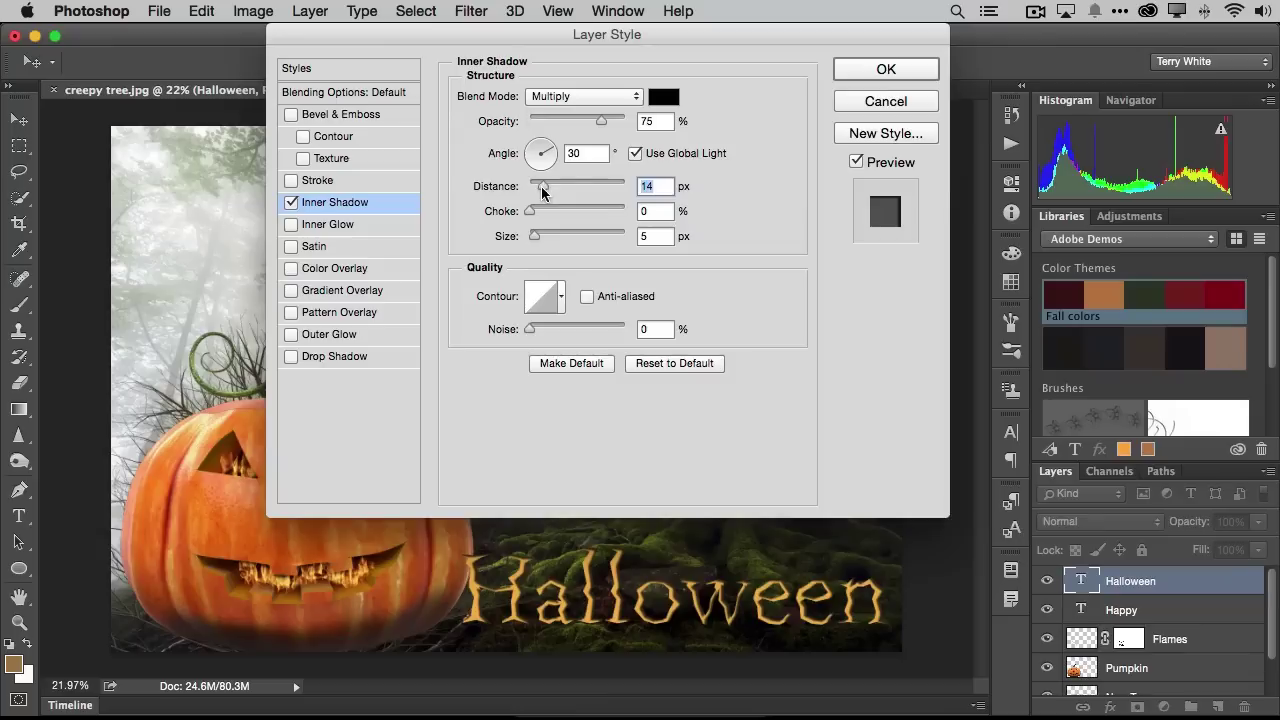
{"action": "left_click", "coordinate": [882, 70]}
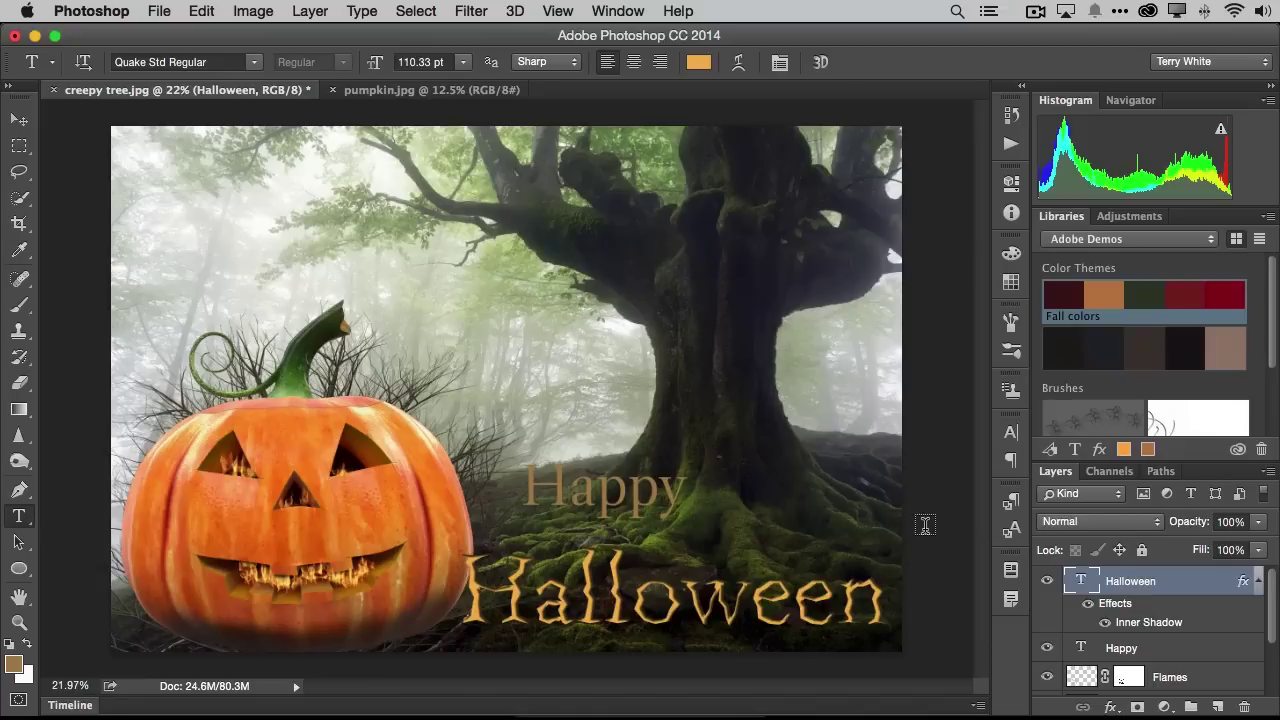
{"action": "scroll", "coordinate": [1085, 615], "scroll_direction": "down", "scroll_amount": 3}
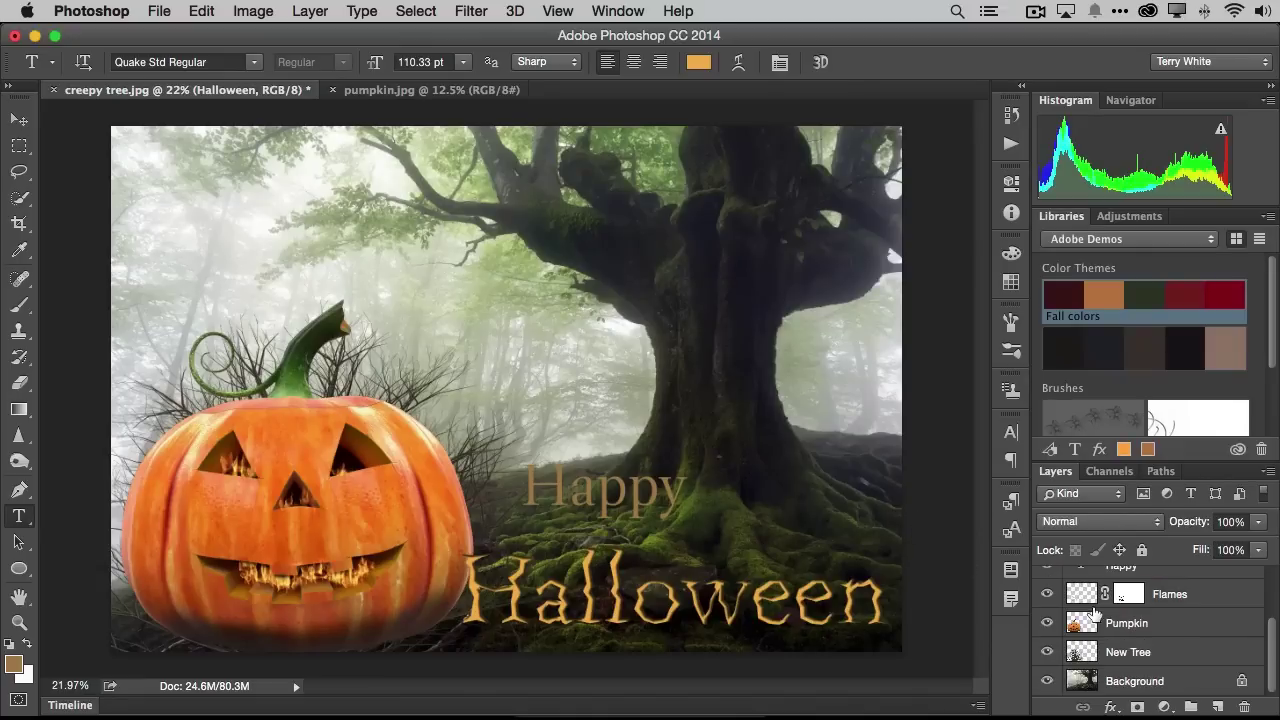
Step: Create a new layer named 'Frame' above Background and bring up Filter > Render
{"action": "left_click", "coordinate": [1168, 690]}
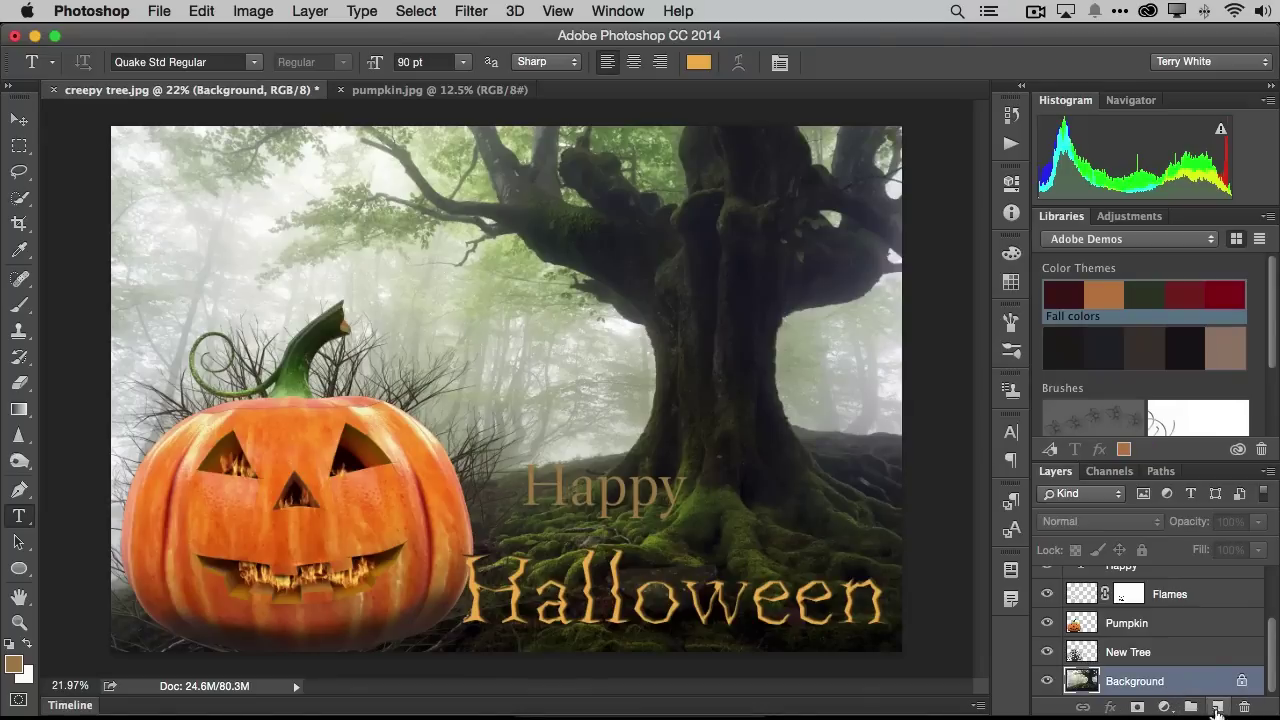
{"action": "left_click", "coordinate": [1217, 707]}
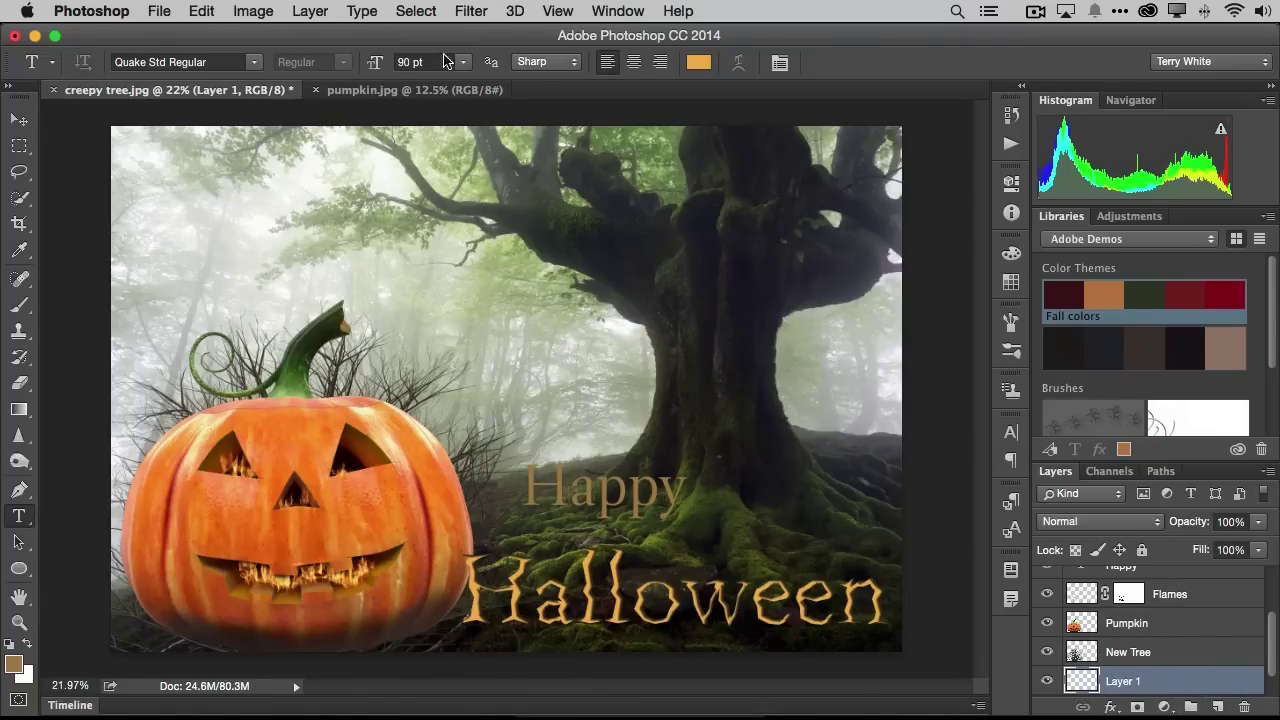
{"action": "double_click", "coordinate": [1127, 680]}
{"action": "type", "text": "Frame"}
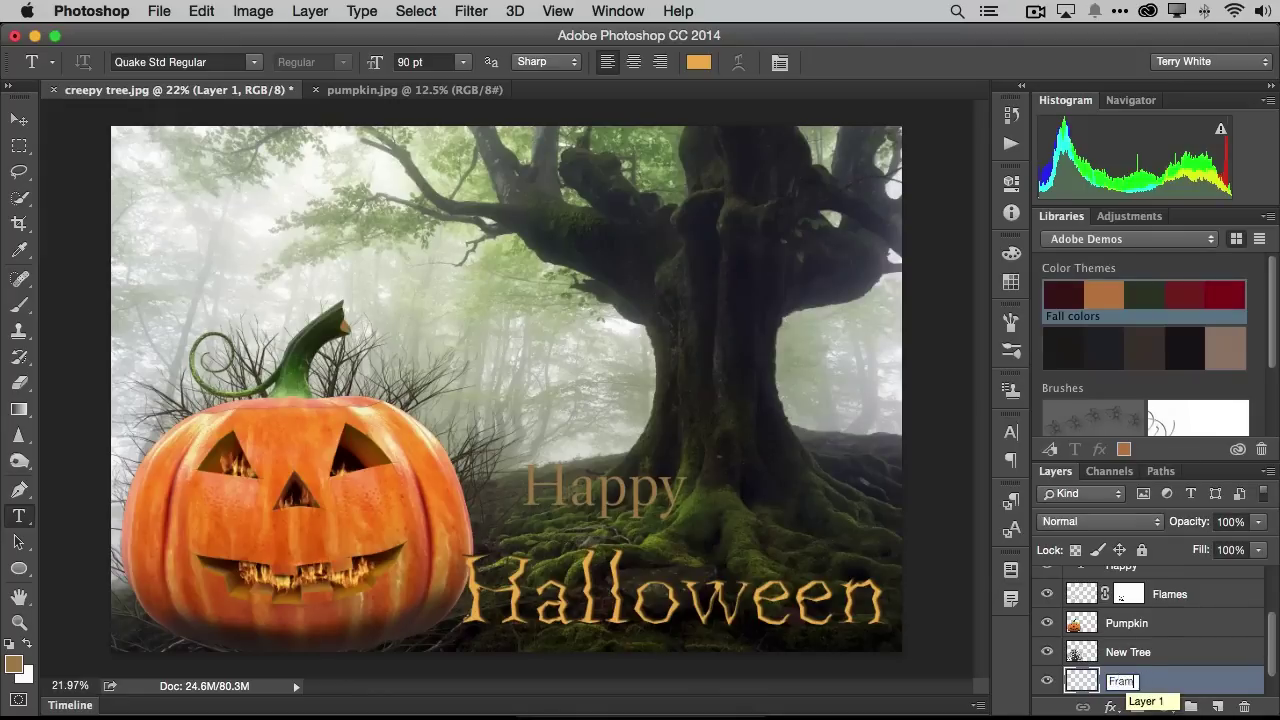
{"action": "key", "text": "Return"}
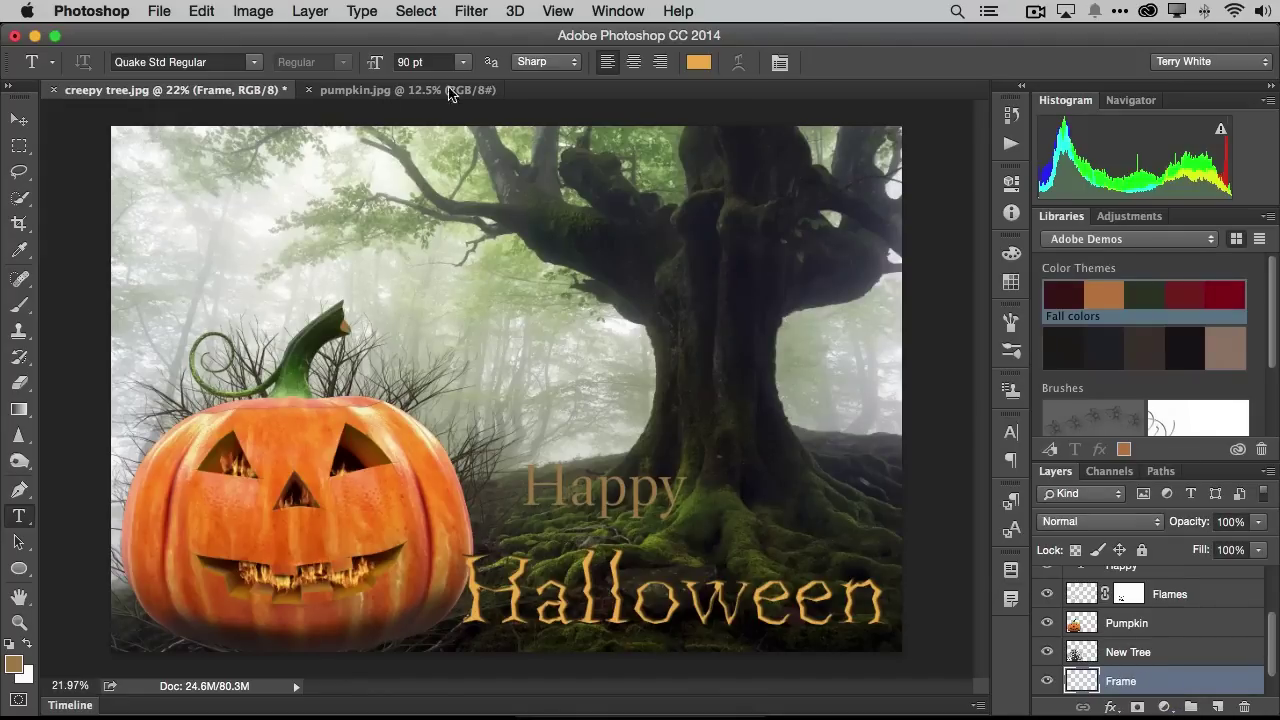
{"action": "left_click", "coordinate": [471, 12]}
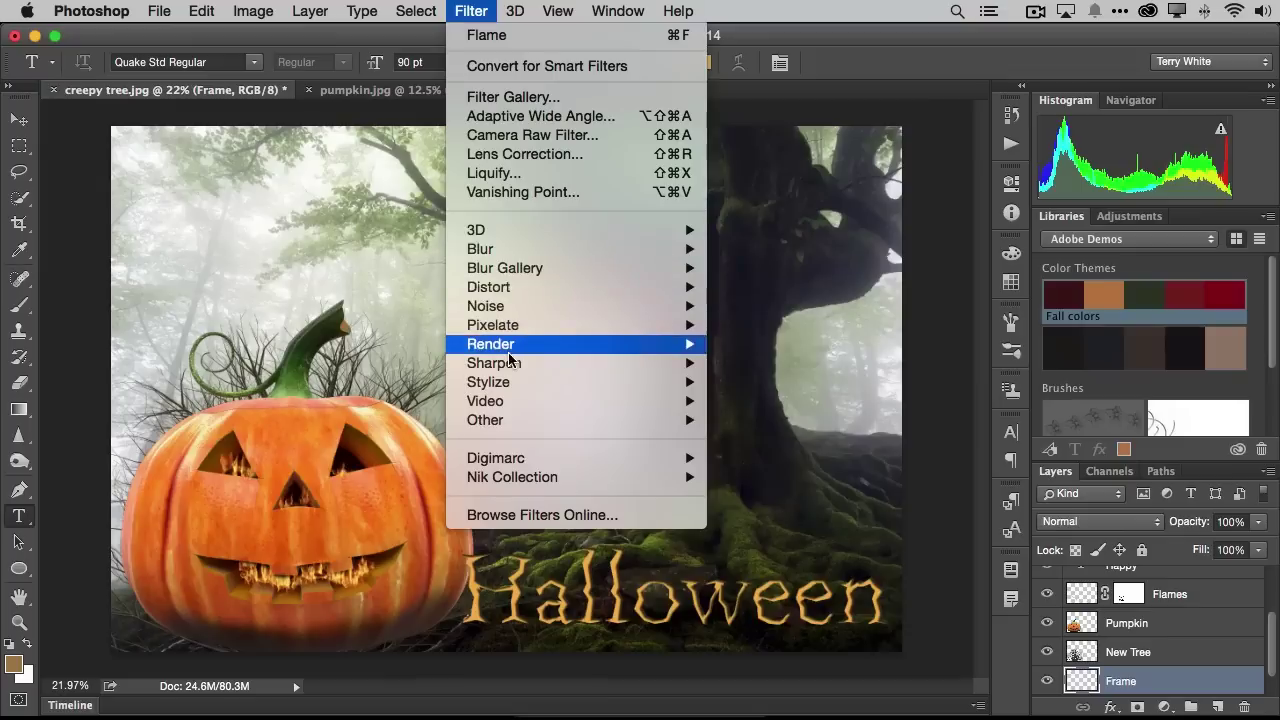
{"action": "mouse_move", "coordinate": [512, 348]}
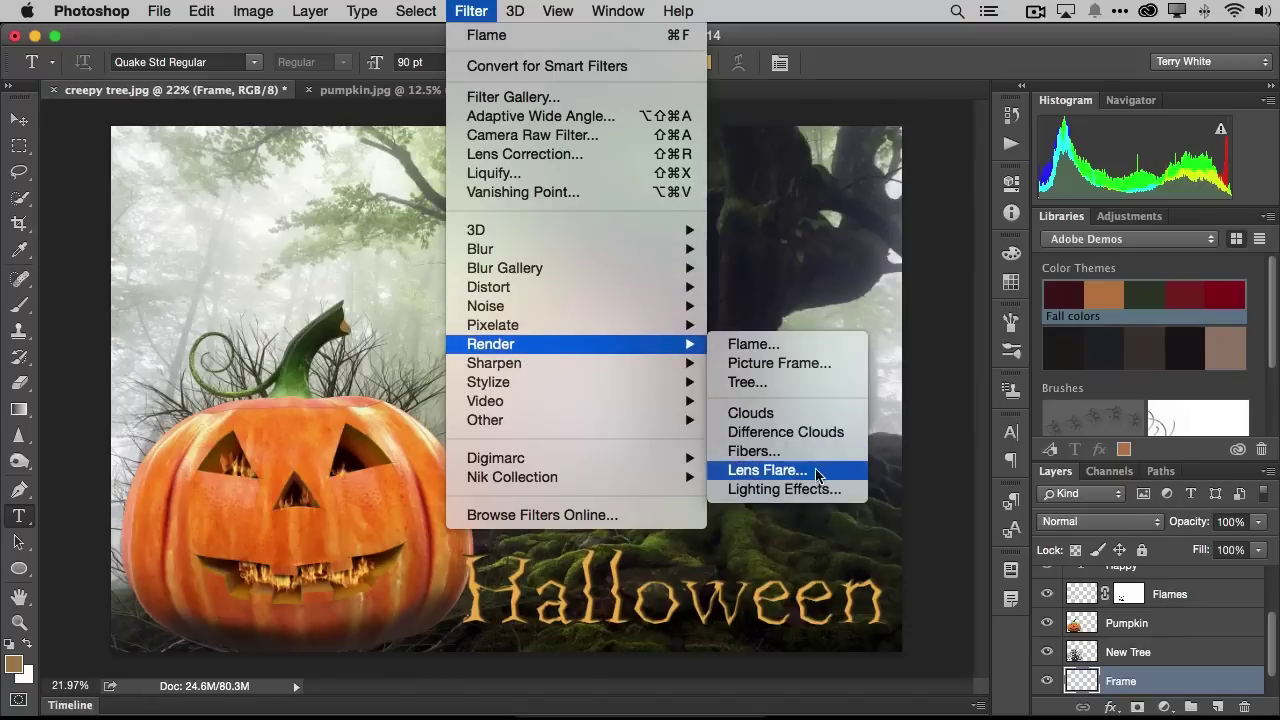
Step: In Picture Frame, choose 42: Art Frame with Margin 1 and Size 8
{"action": "left_click", "coordinate": [776, 368]}
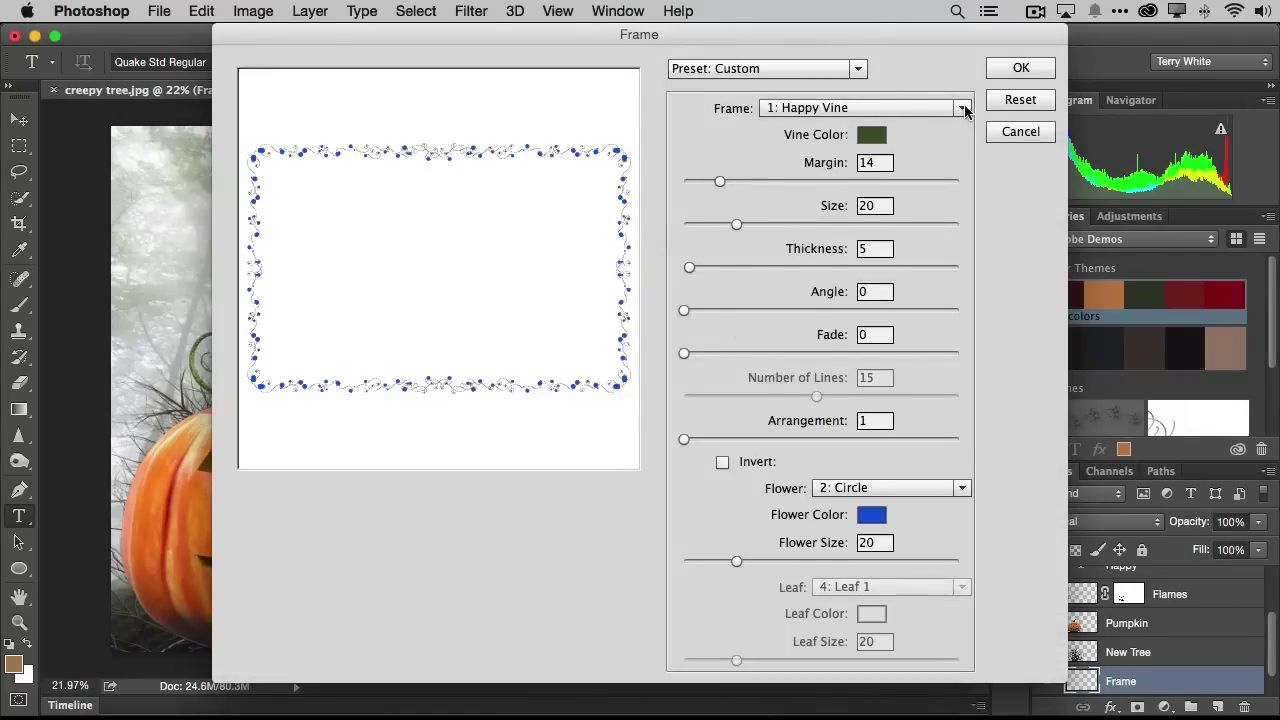
{"action": "left_click", "coordinate": [964, 108]}
{"action": "scroll", "coordinate": [911, 300], "scroll_direction": "down", "scroll_amount": 5}
{"action": "scroll", "coordinate": [912, 302], "scroll_direction": "down", "scroll_amount": 9}
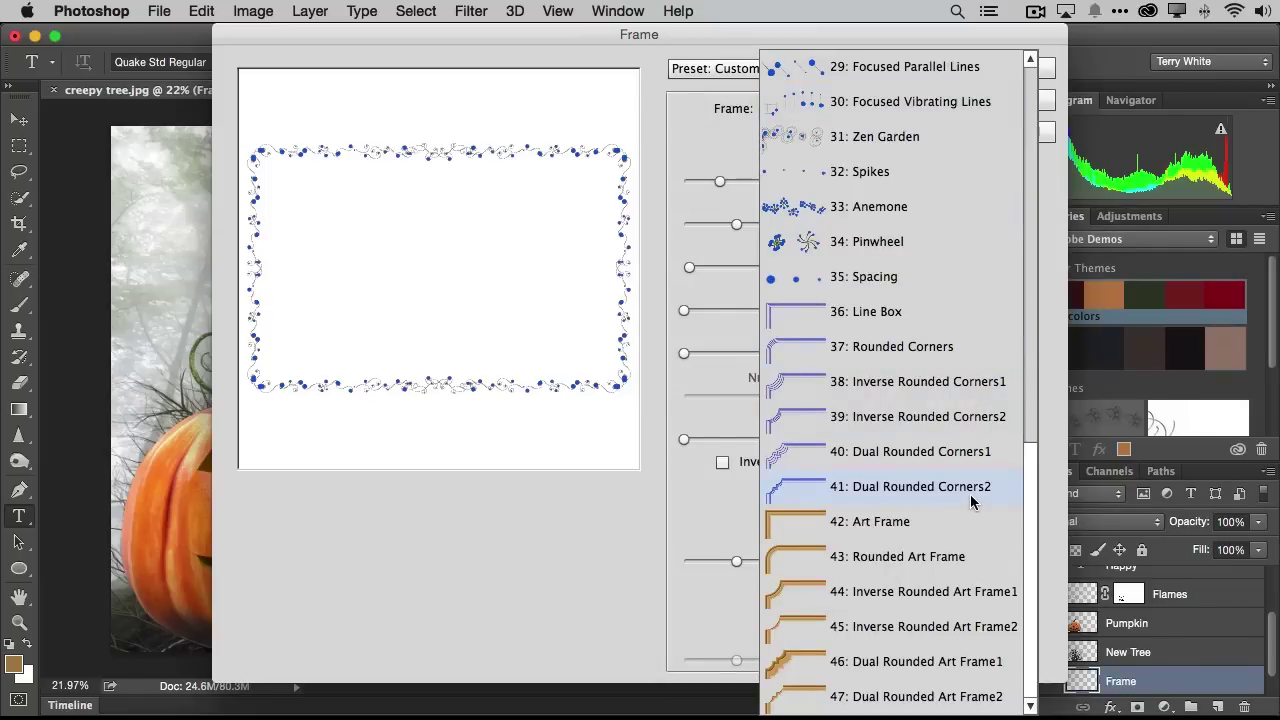
{"action": "left_click", "coordinate": [880, 522]}
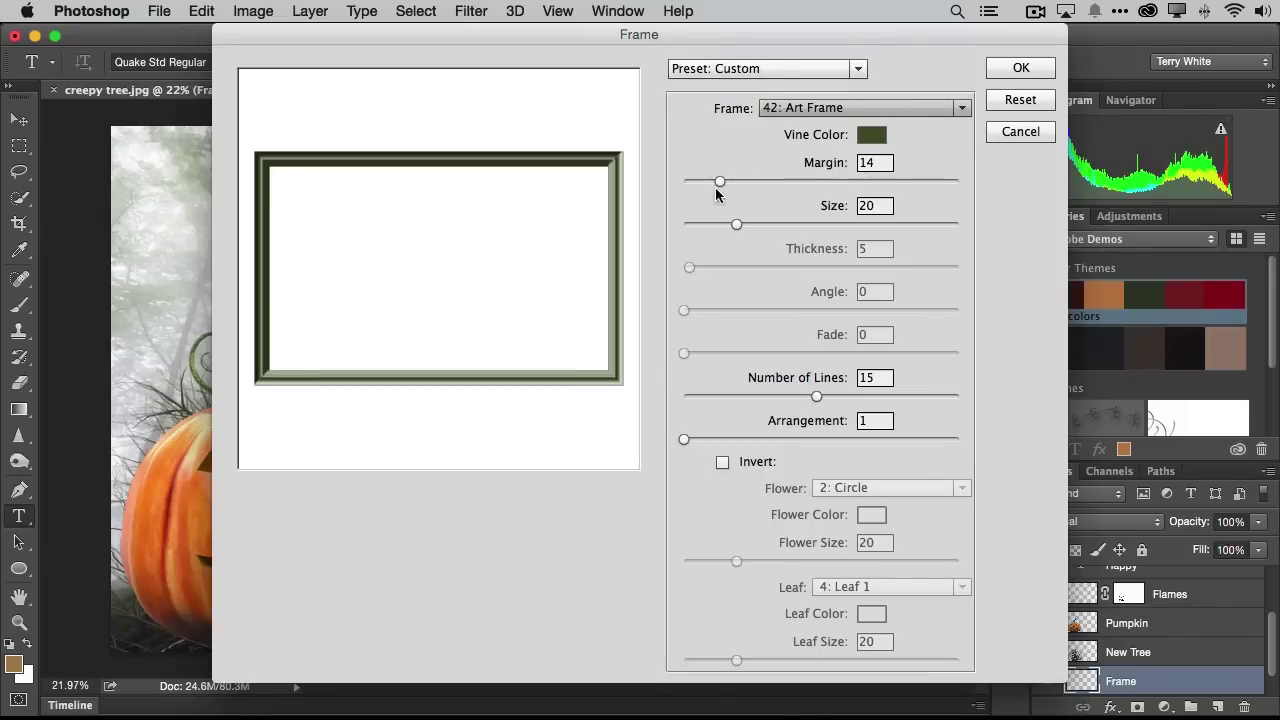
{"action": "left_click_drag", "start_coordinate": [719, 181], "coordinate": [645, 185]}
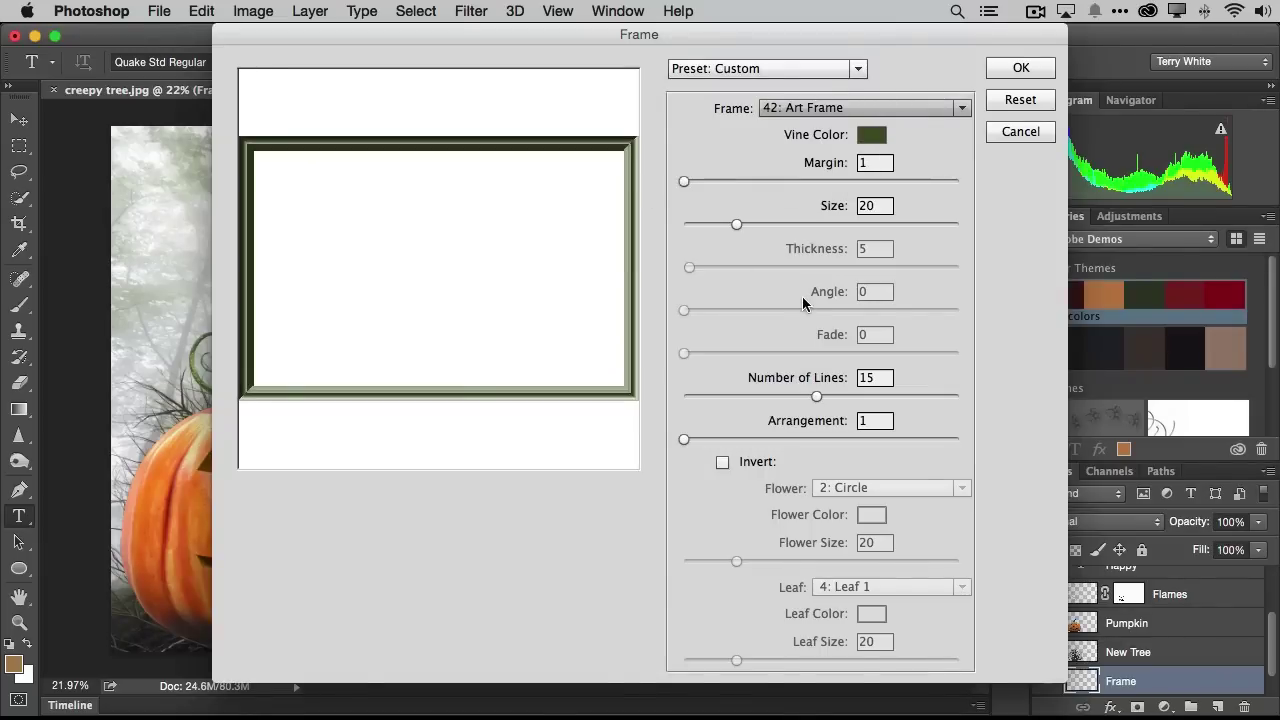
{"action": "left_click_drag", "start_coordinate": [737, 224], "coordinate": [704, 228]}
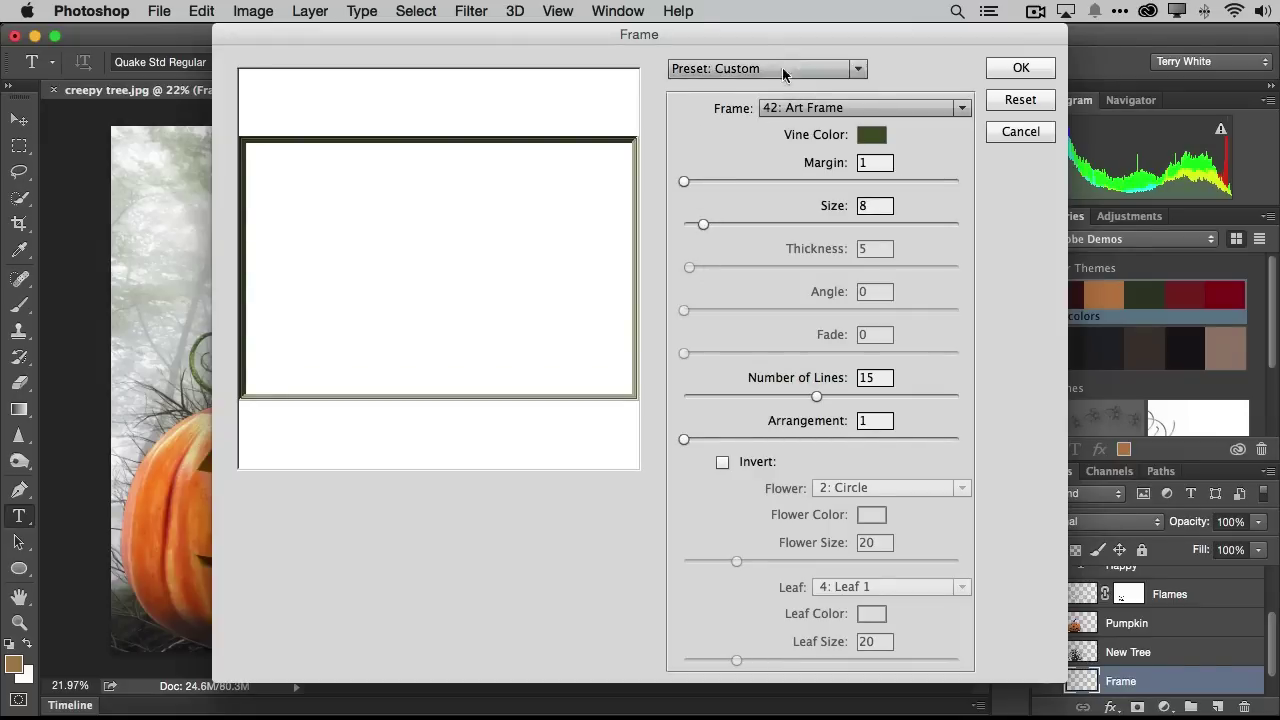
{"action": "left_click_drag", "start_coordinate": [757, 38], "coordinate": [830, 38]}
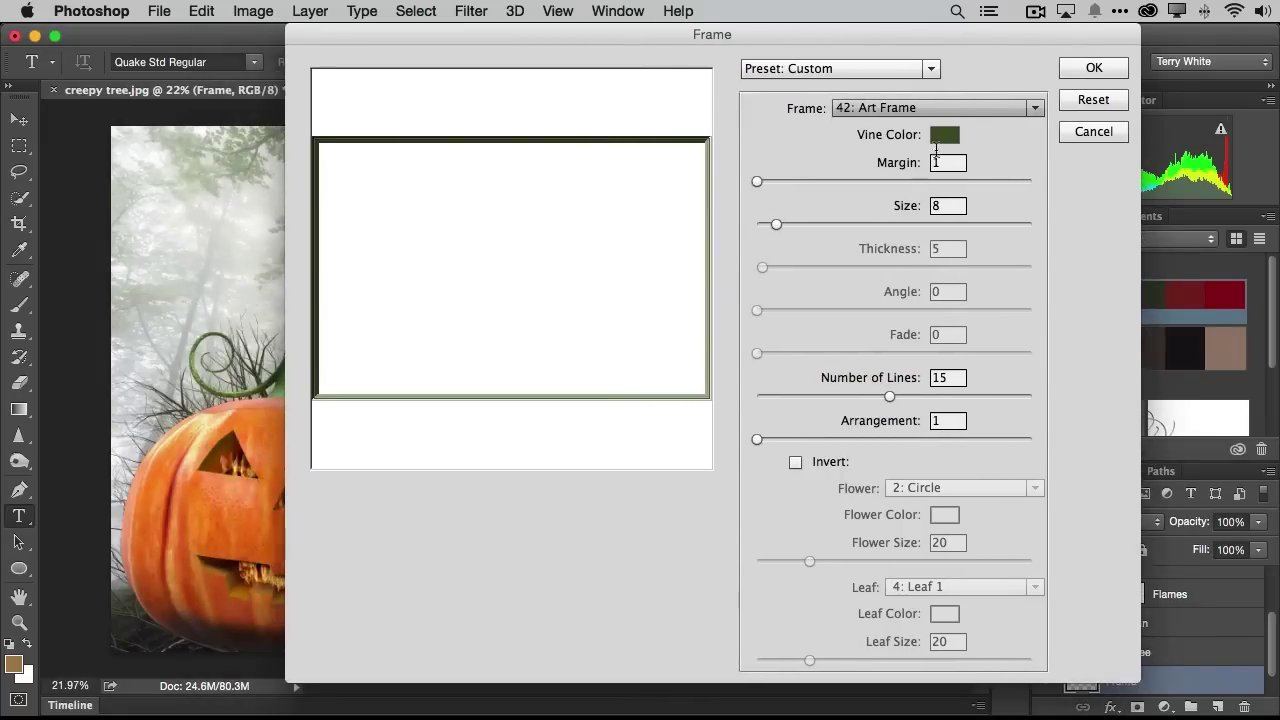
{"action": "left_click", "coordinate": [940, 136]}
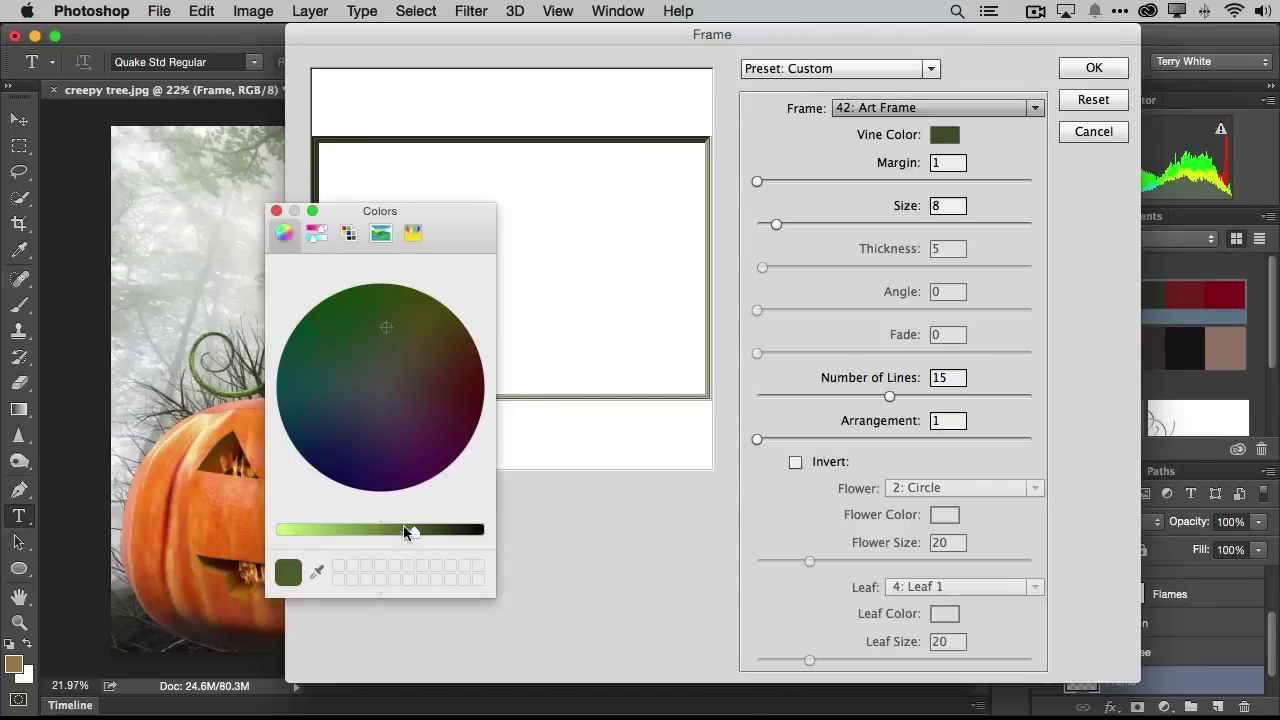
Step: Set the Vine Color to light orange and render the Art Frame onto the Frame layer
{"action": "left_click", "coordinate": [425, 397]}
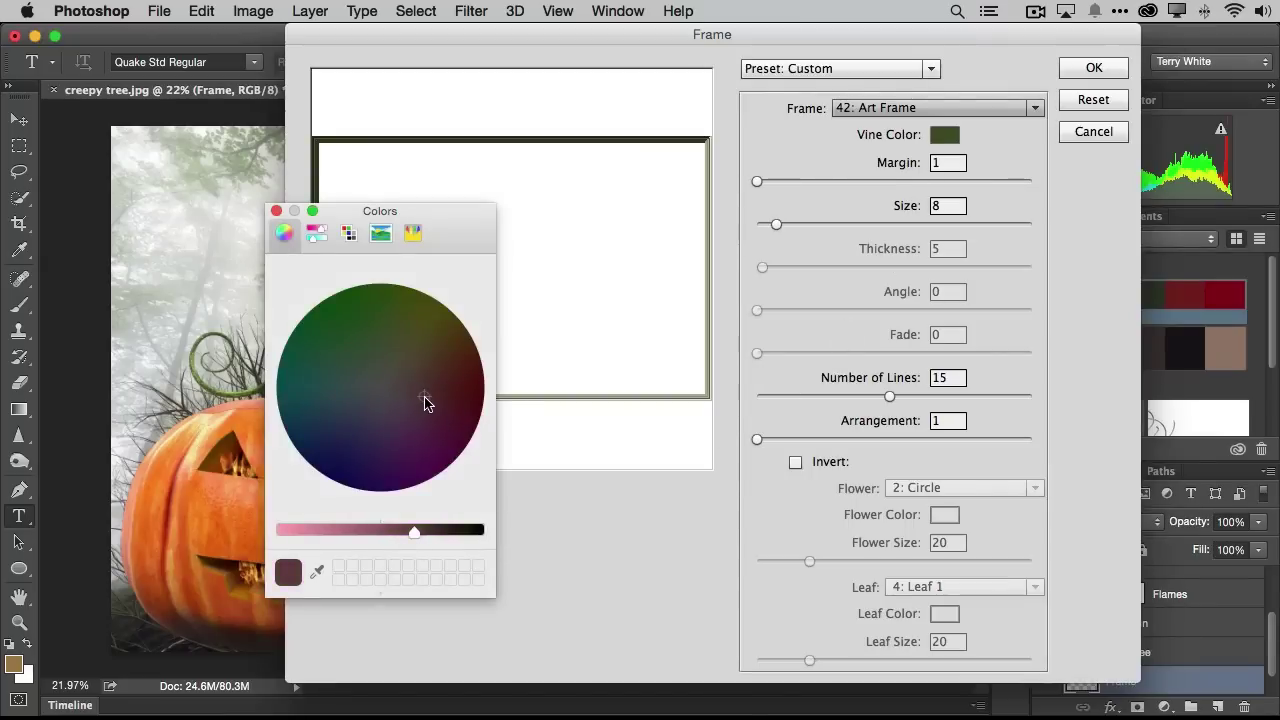
{"action": "left_click", "coordinate": [347, 530]}
{"action": "left_click", "coordinate": [460, 372]}
{"action": "left_click", "coordinate": [450, 365]}
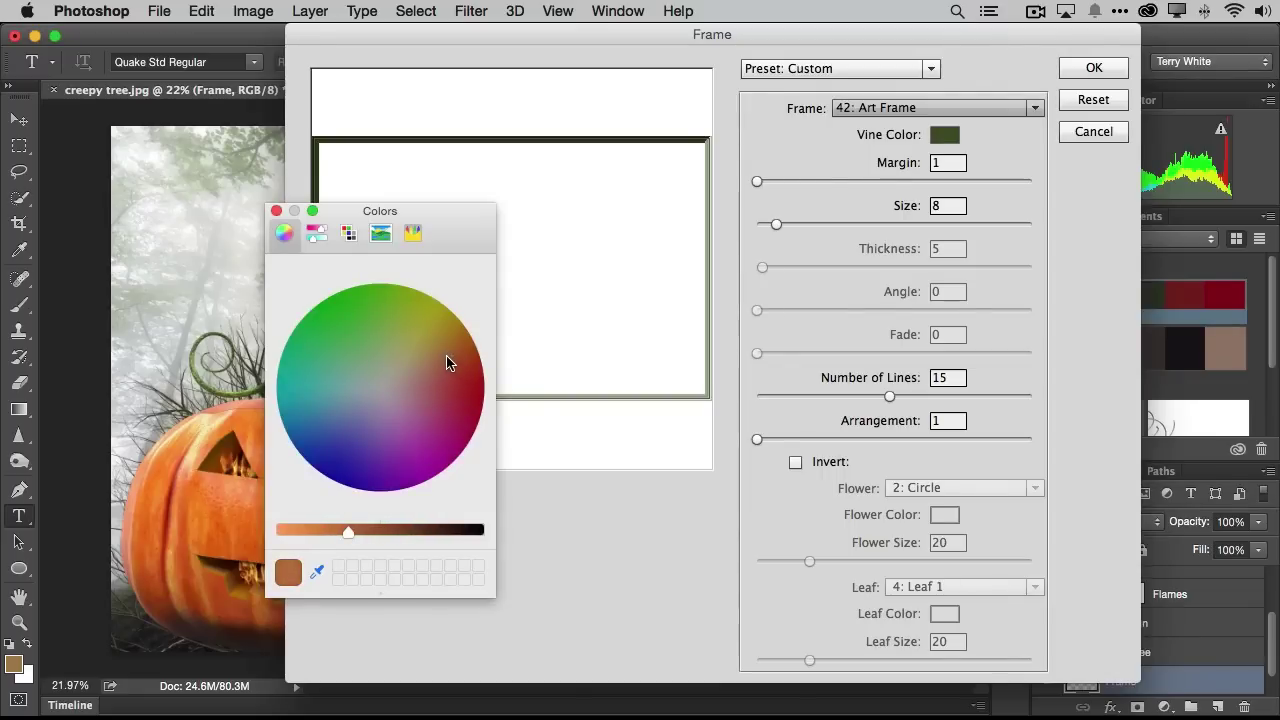
{"action": "left_click_drag", "start_coordinate": [339, 533], "coordinate": [290, 532]}
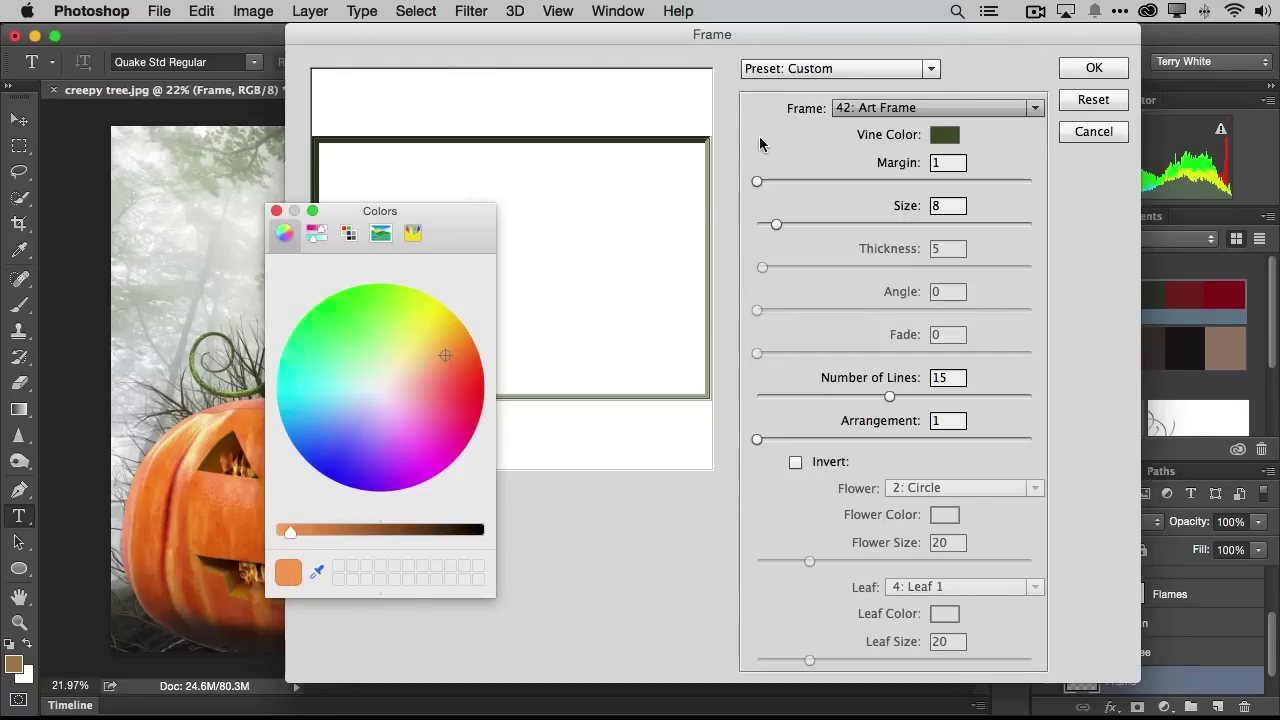
{"action": "left_click", "coordinate": [275, 211]}
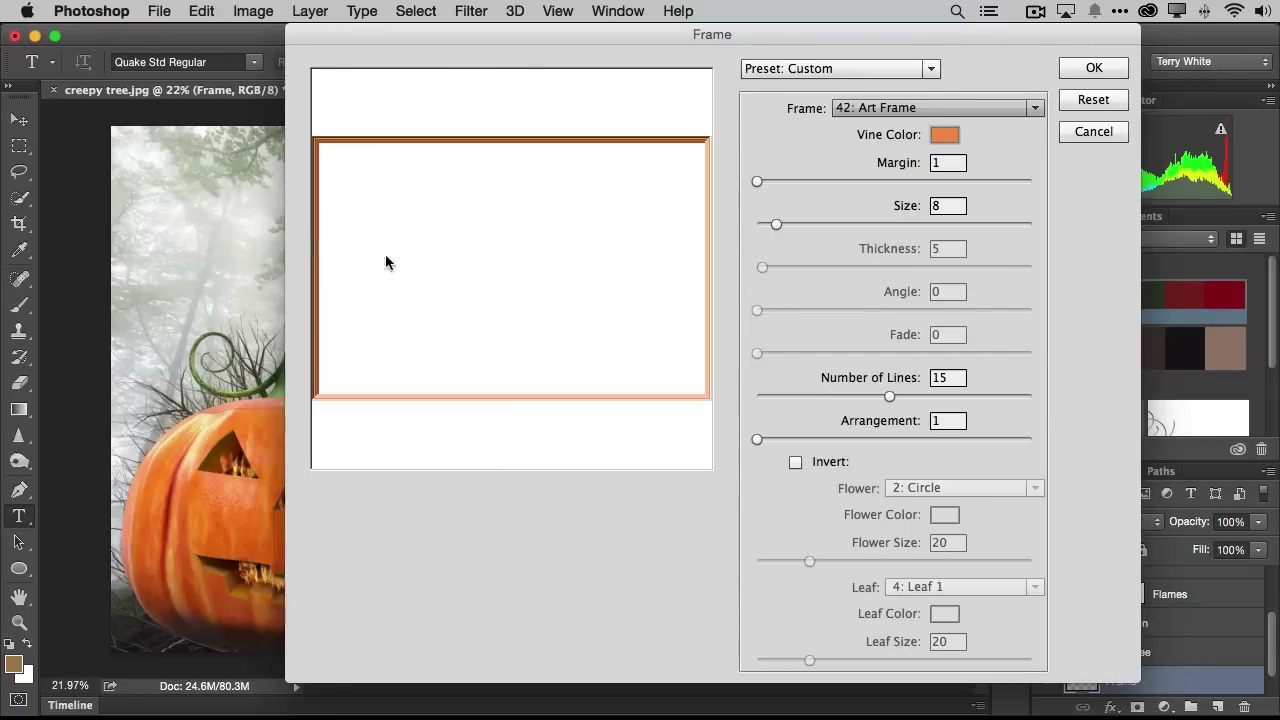
{"action": "left_click", "coordinate": [1094, 68]}
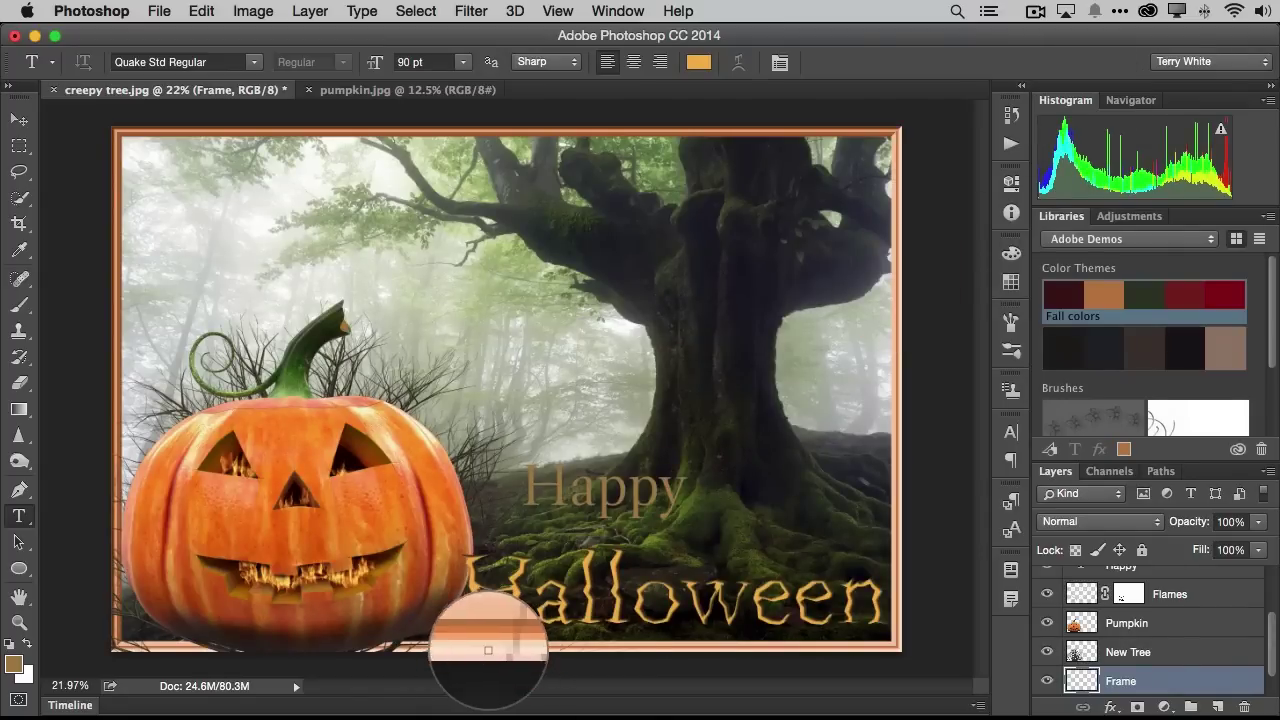
Step: Move the Frame layer up between New Tree and Pumpkin in the Layers panel
{"action": "left_click", "coordinate": [1200, 681]}
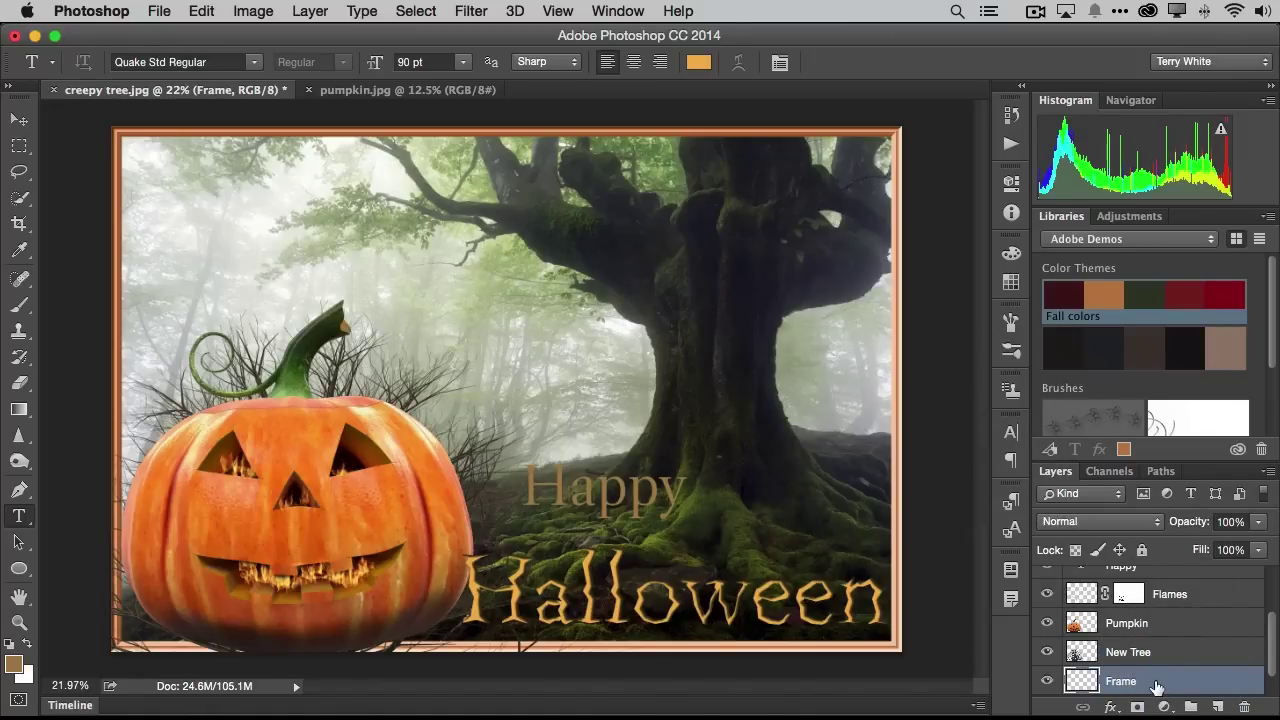
{"action": "left_click_drag", "start_coordinate": [1156, 686], "coordinate": [1152, 592]}
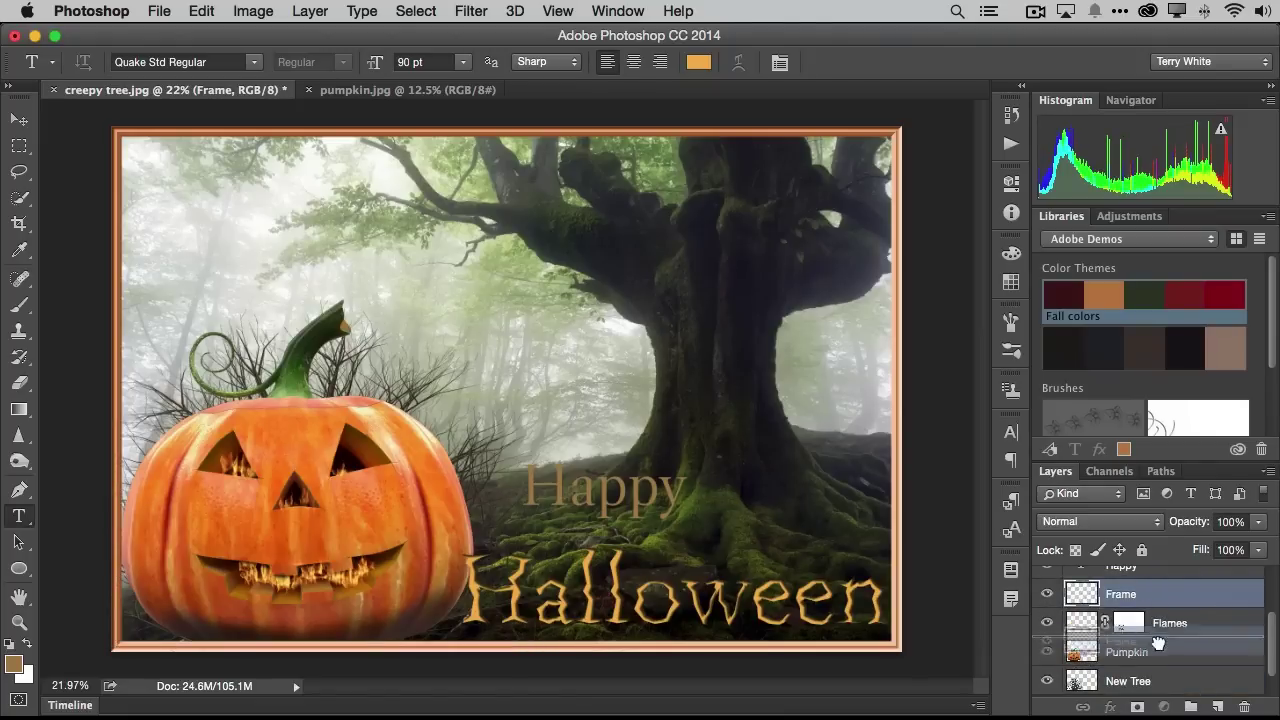
{"action": "left_click_drag", "start_coordinate": [1157, 679], "coordinate": [1160, 652]}
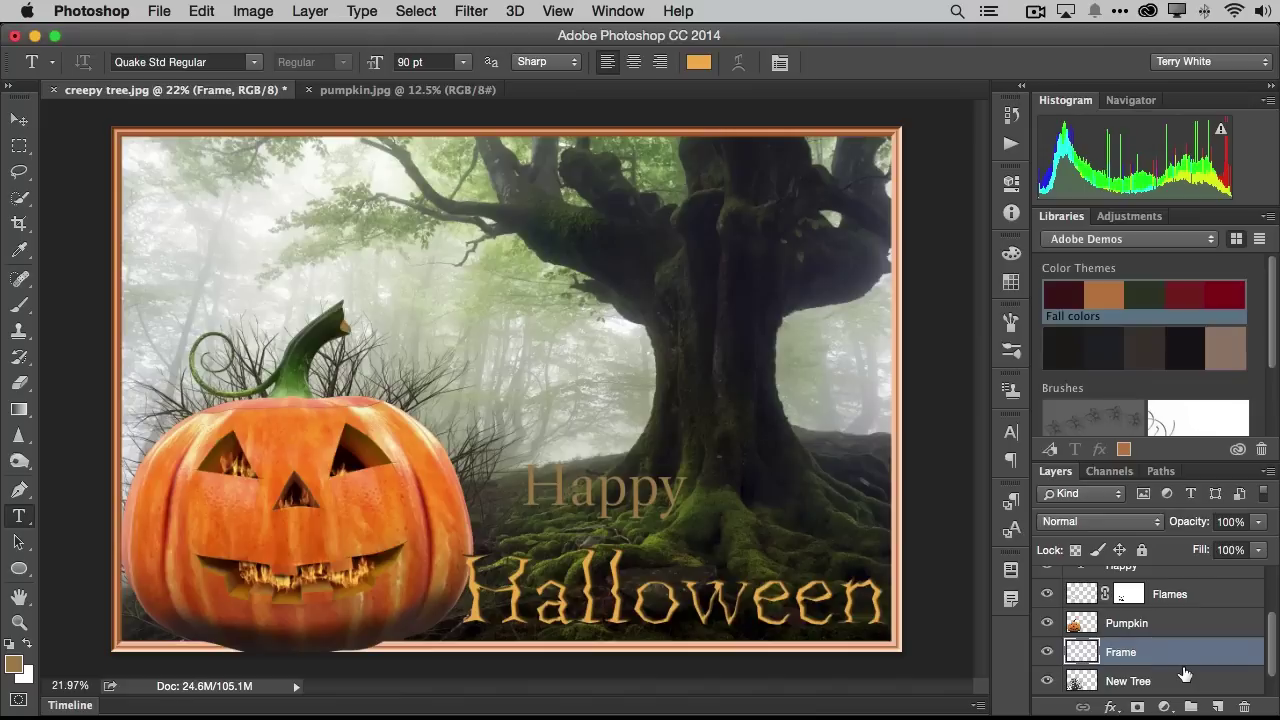